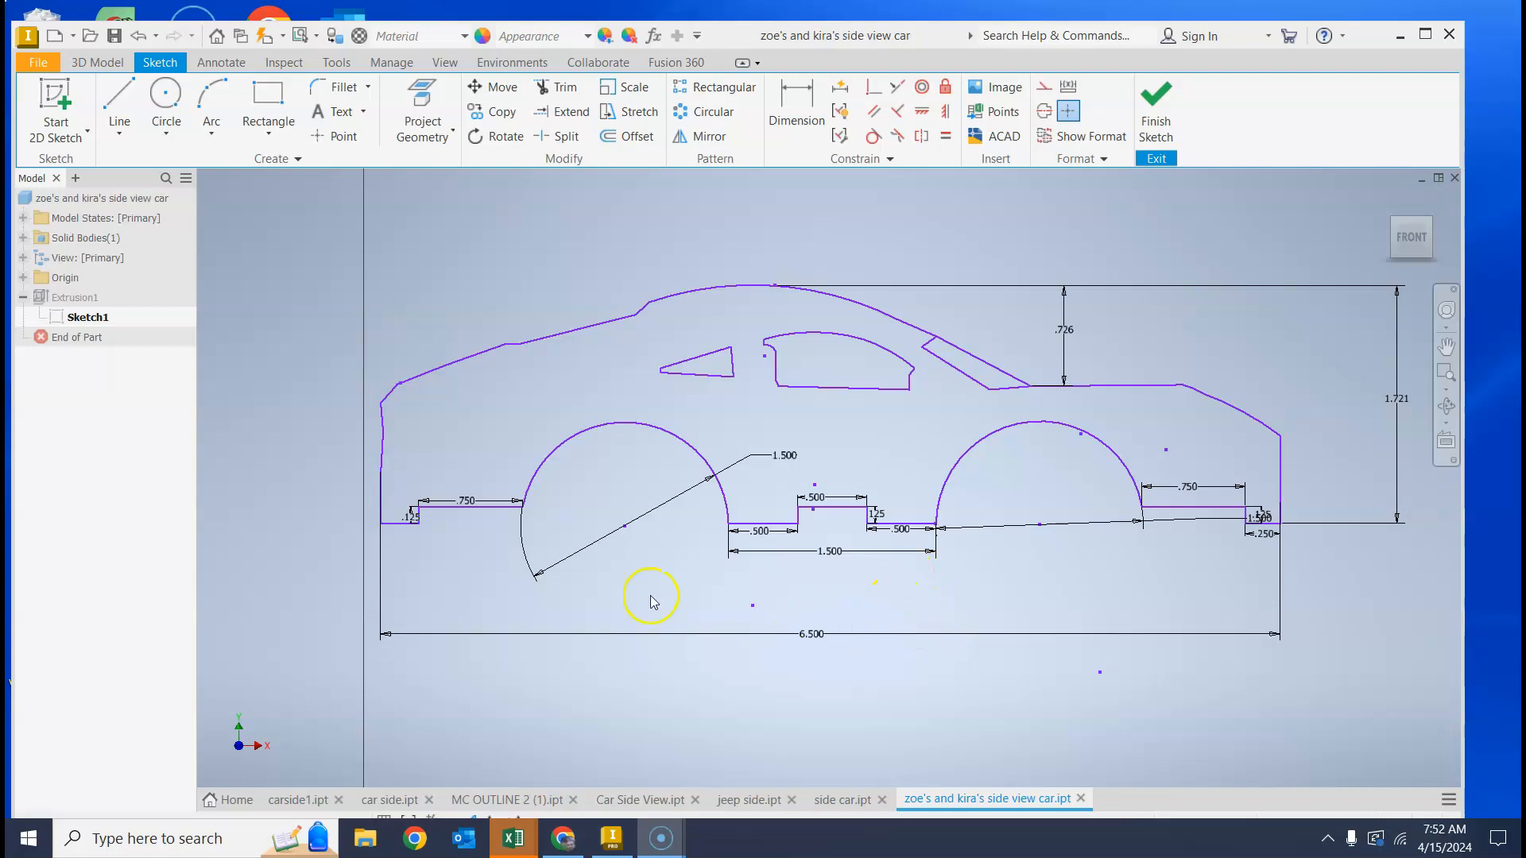
Step: Reposition the underside's .750, .500, 1.500 and .125 dimensions clear of the car outline so they are easy to read
left_click(477, 521)
left_click(467, 570)
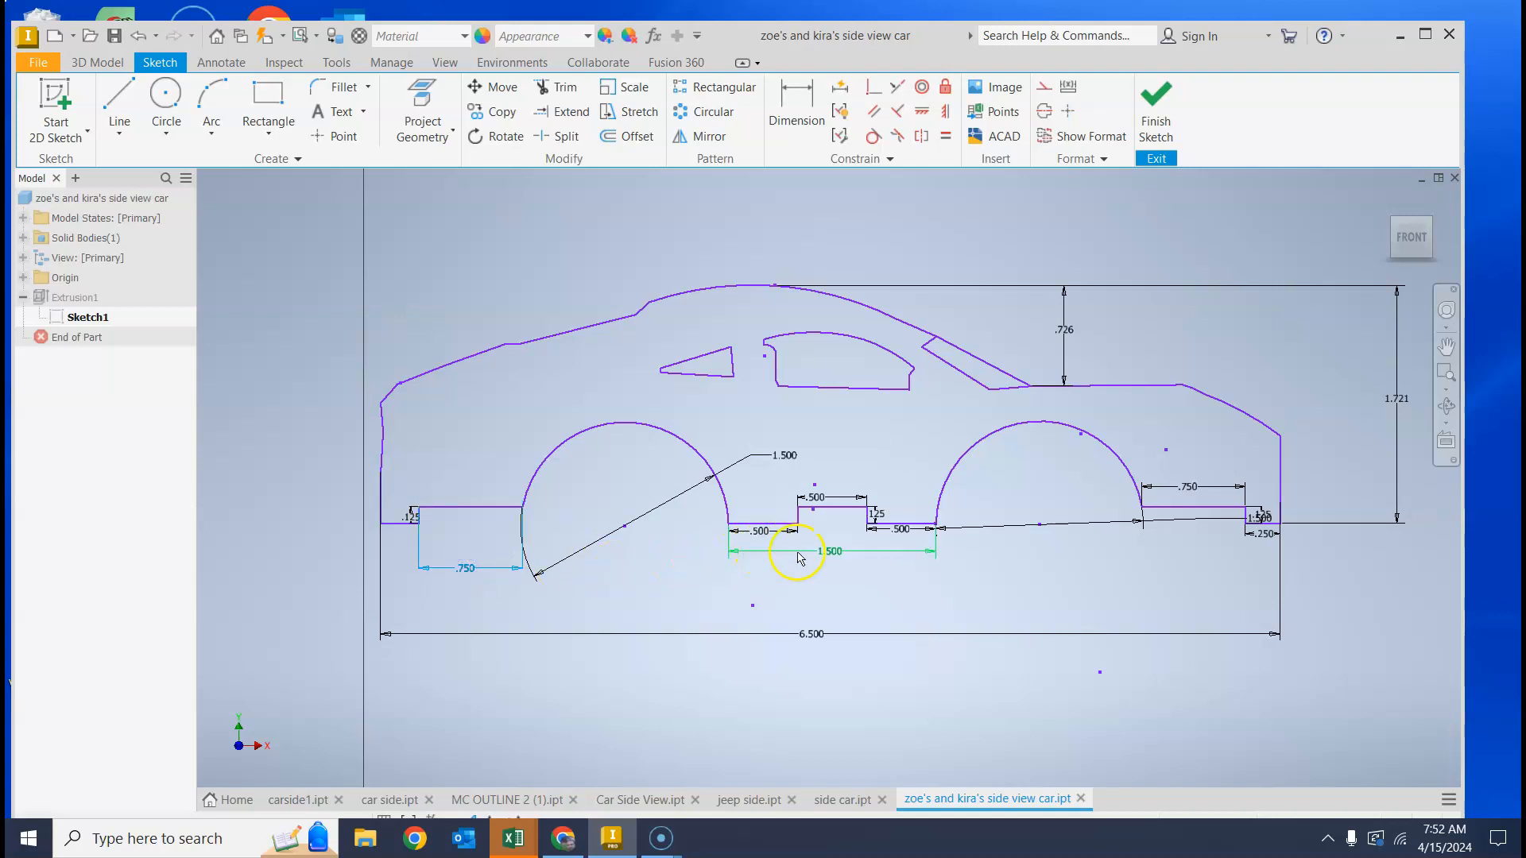
left_click_drag(831, 559, 827, 690)
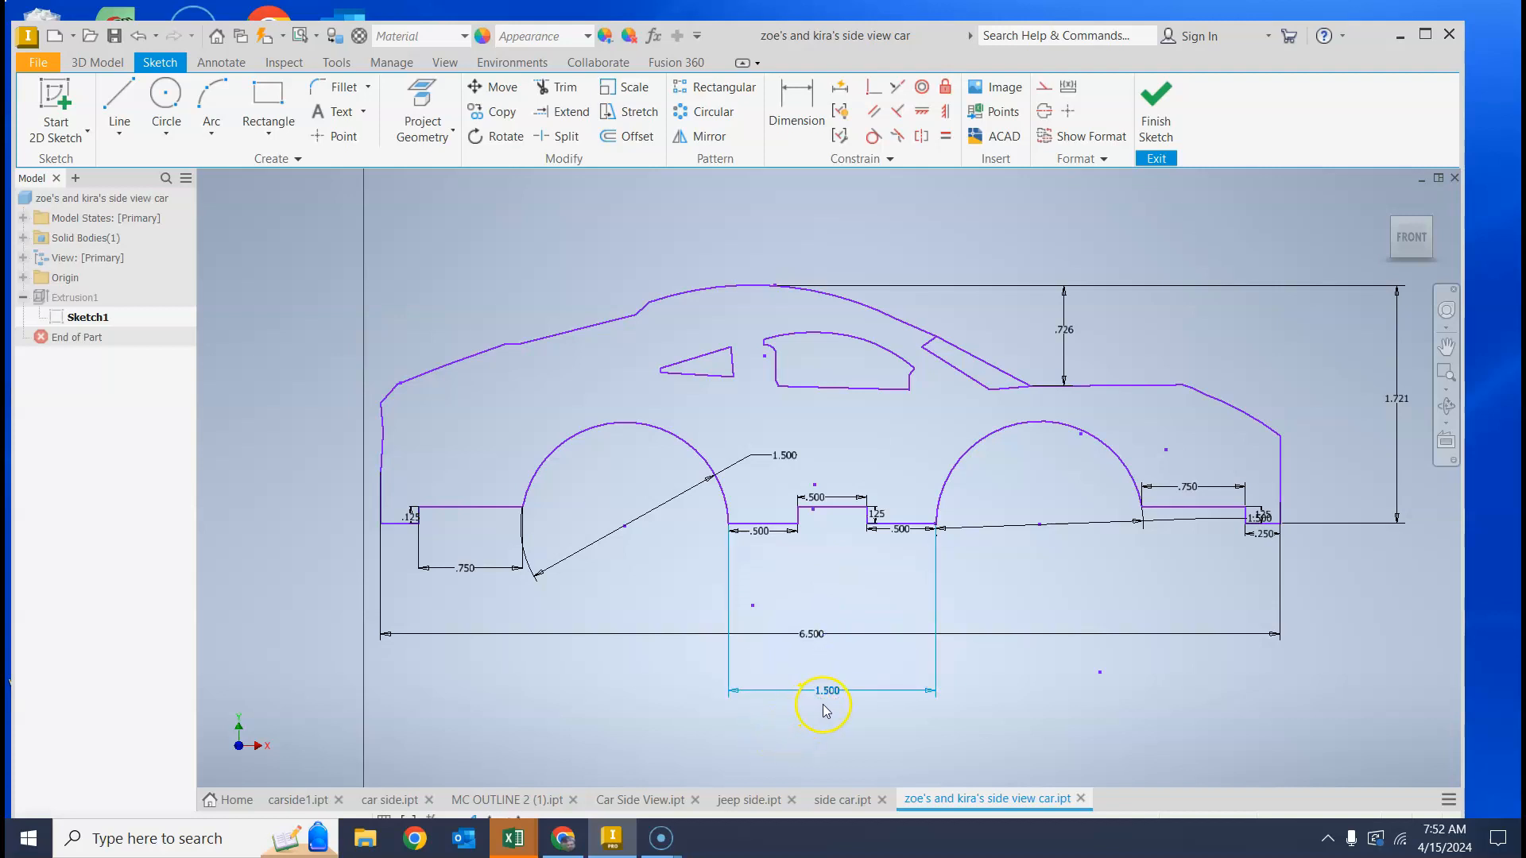
left_click_drag(827, 691, 759, 551)
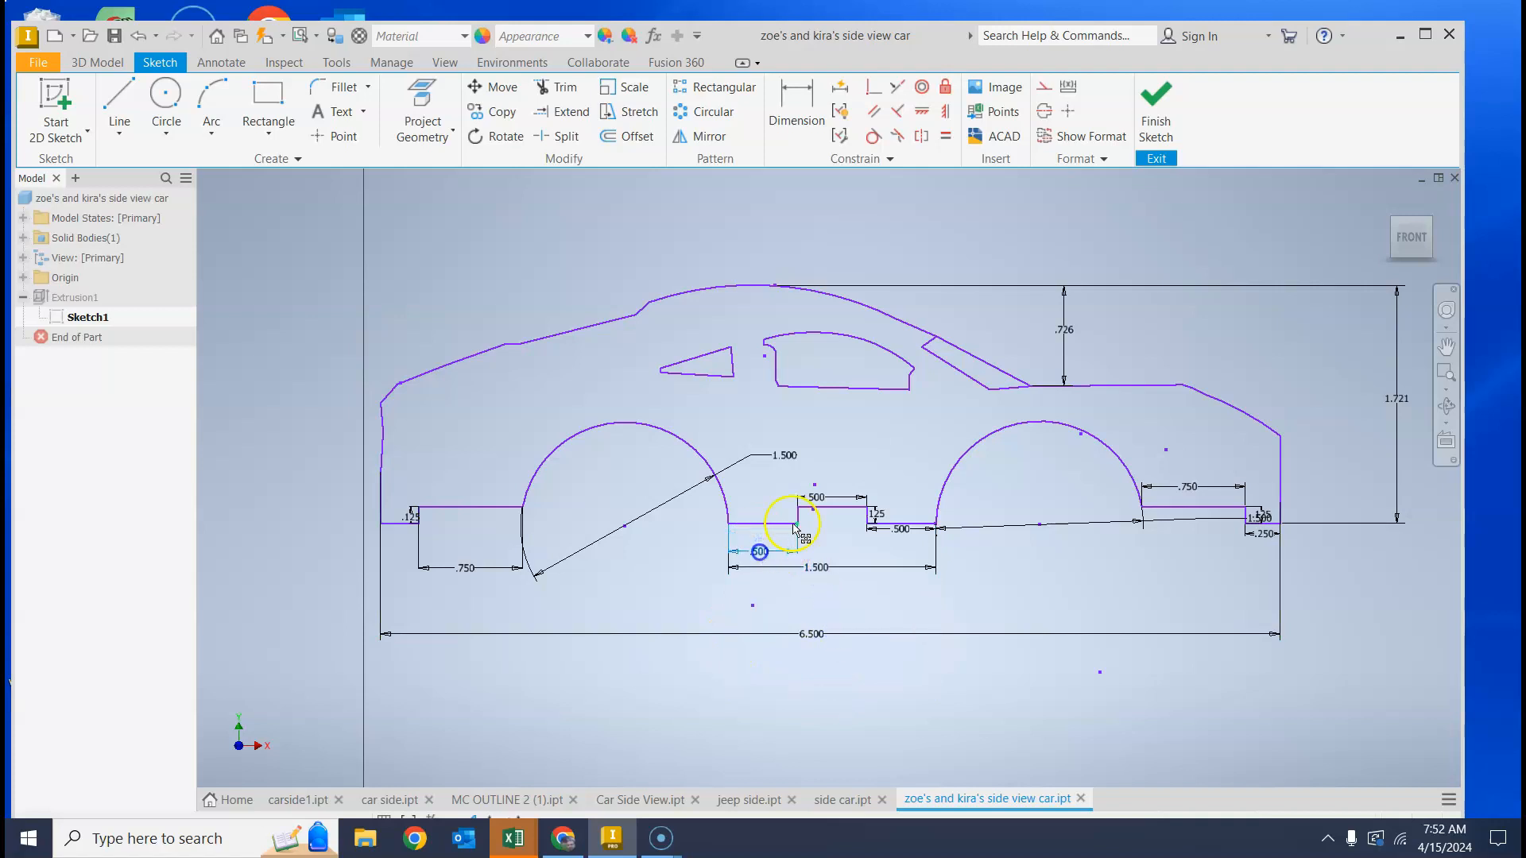
left_click_drag(819, 502, 974, 517)
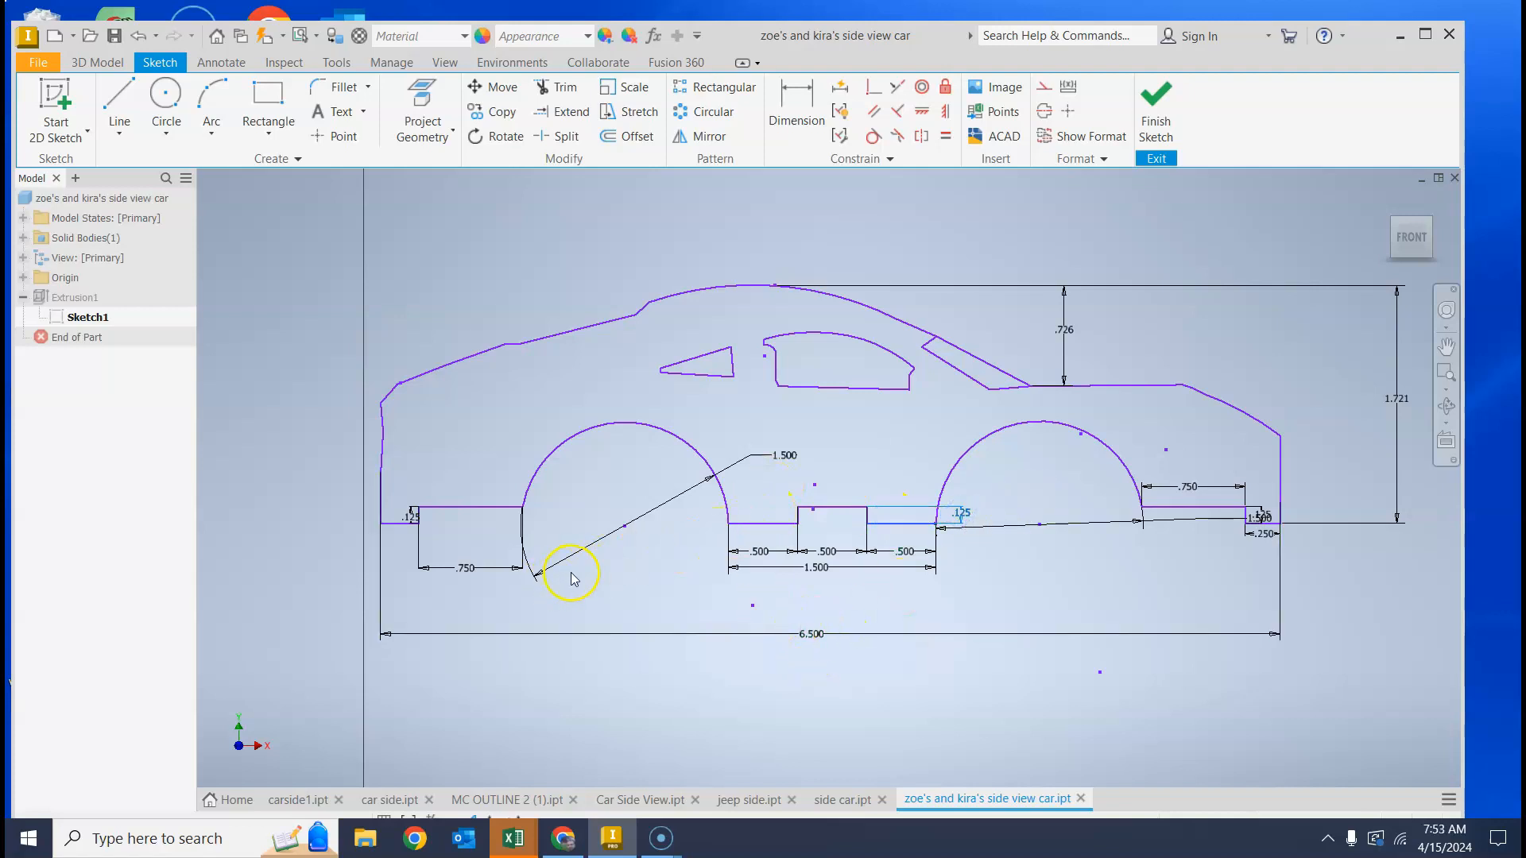
left_click_drag(410, 516, 348, 516)
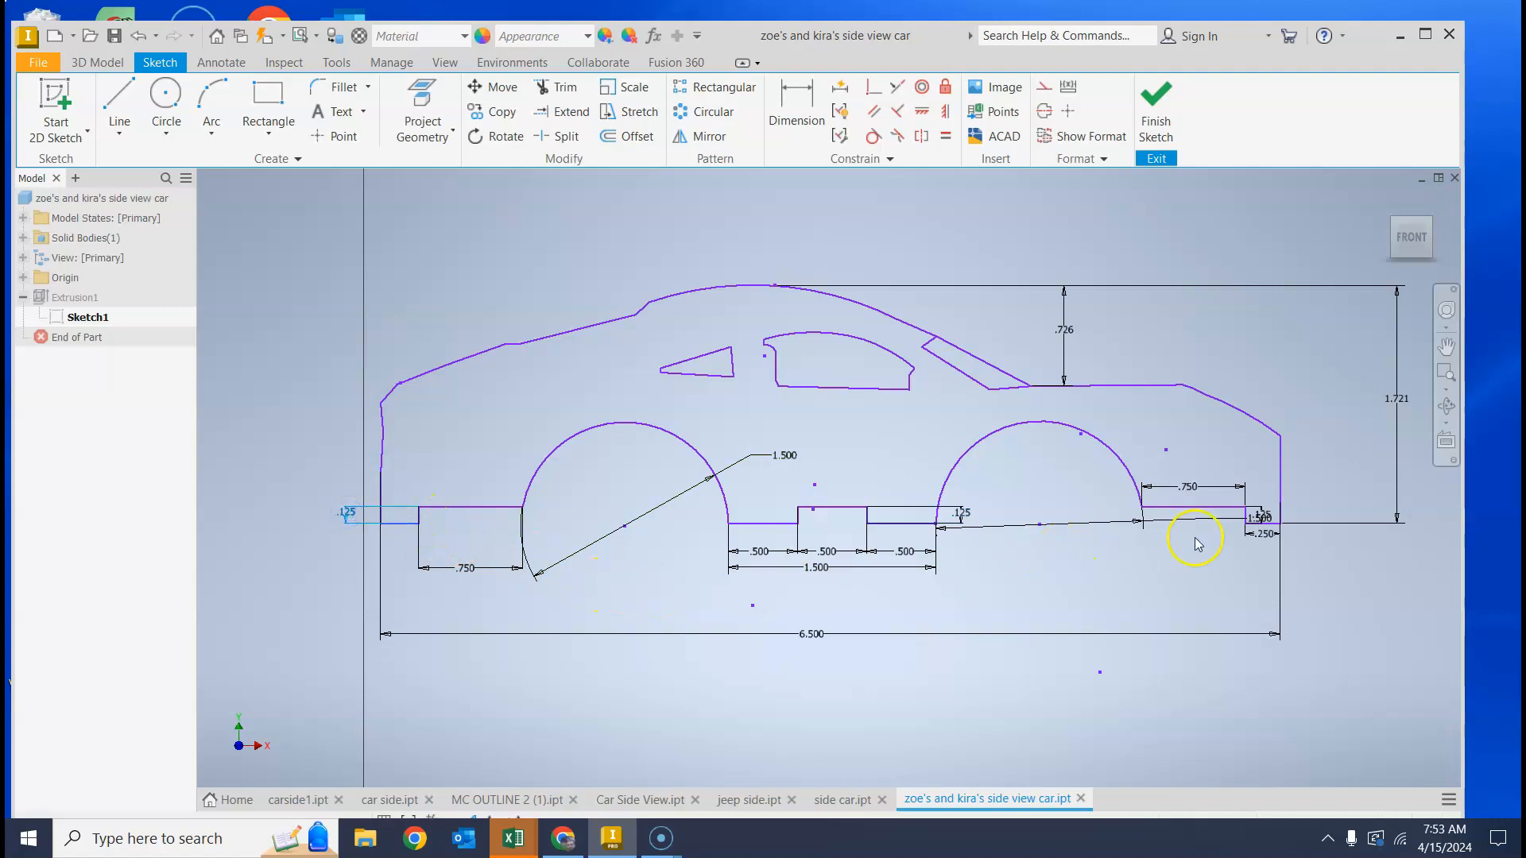
left_click_drag(1188, 486, 1189, 566)
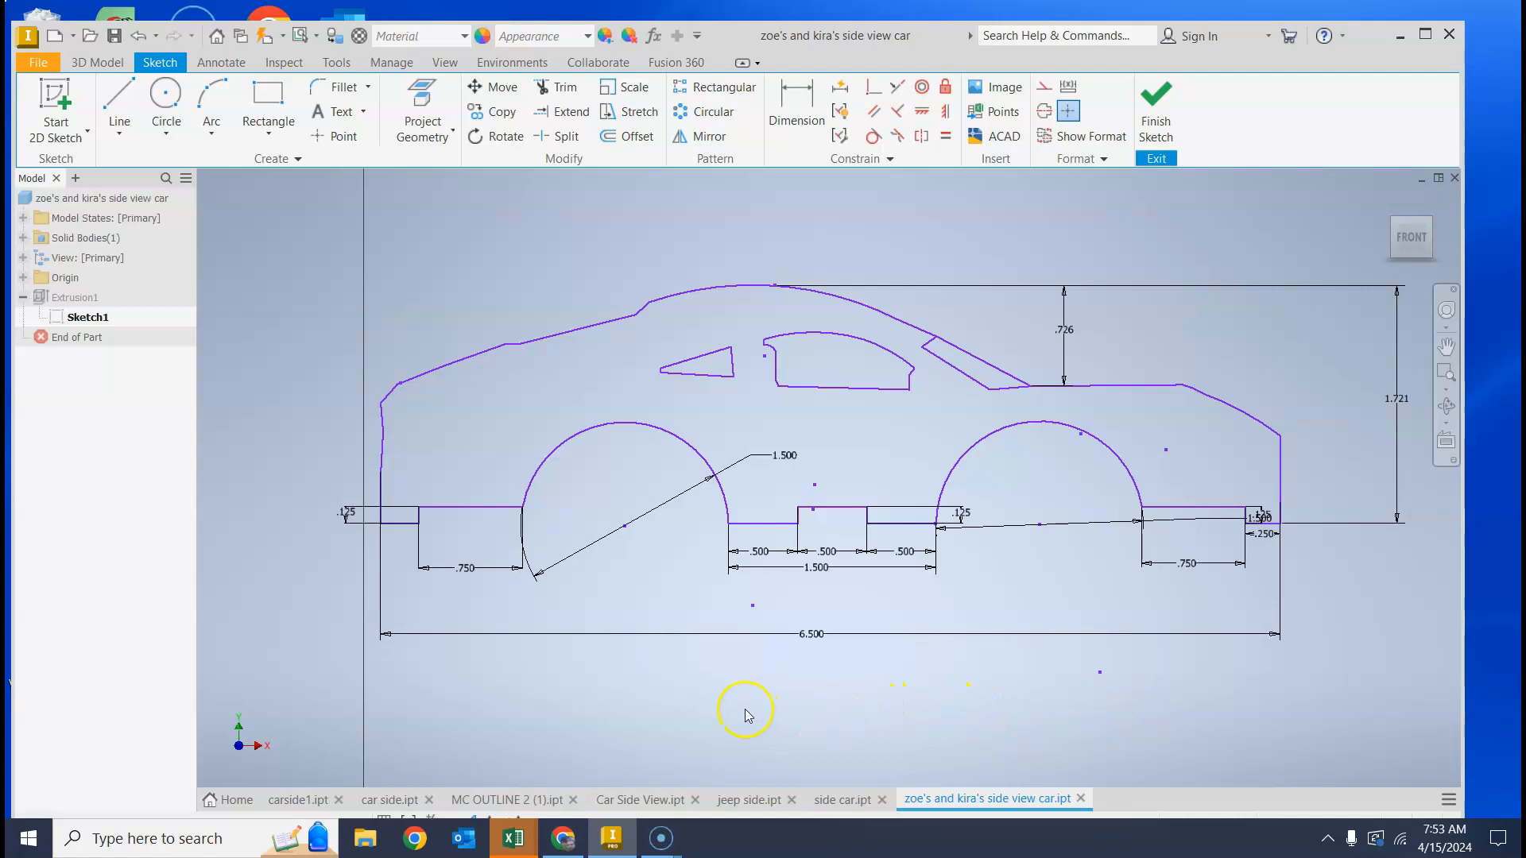
Step: Add a vertical dimension between the sketch origin and the car's lower-left corner, accepting the proposed value
middle_click_drag(745, 701, 822, 709)
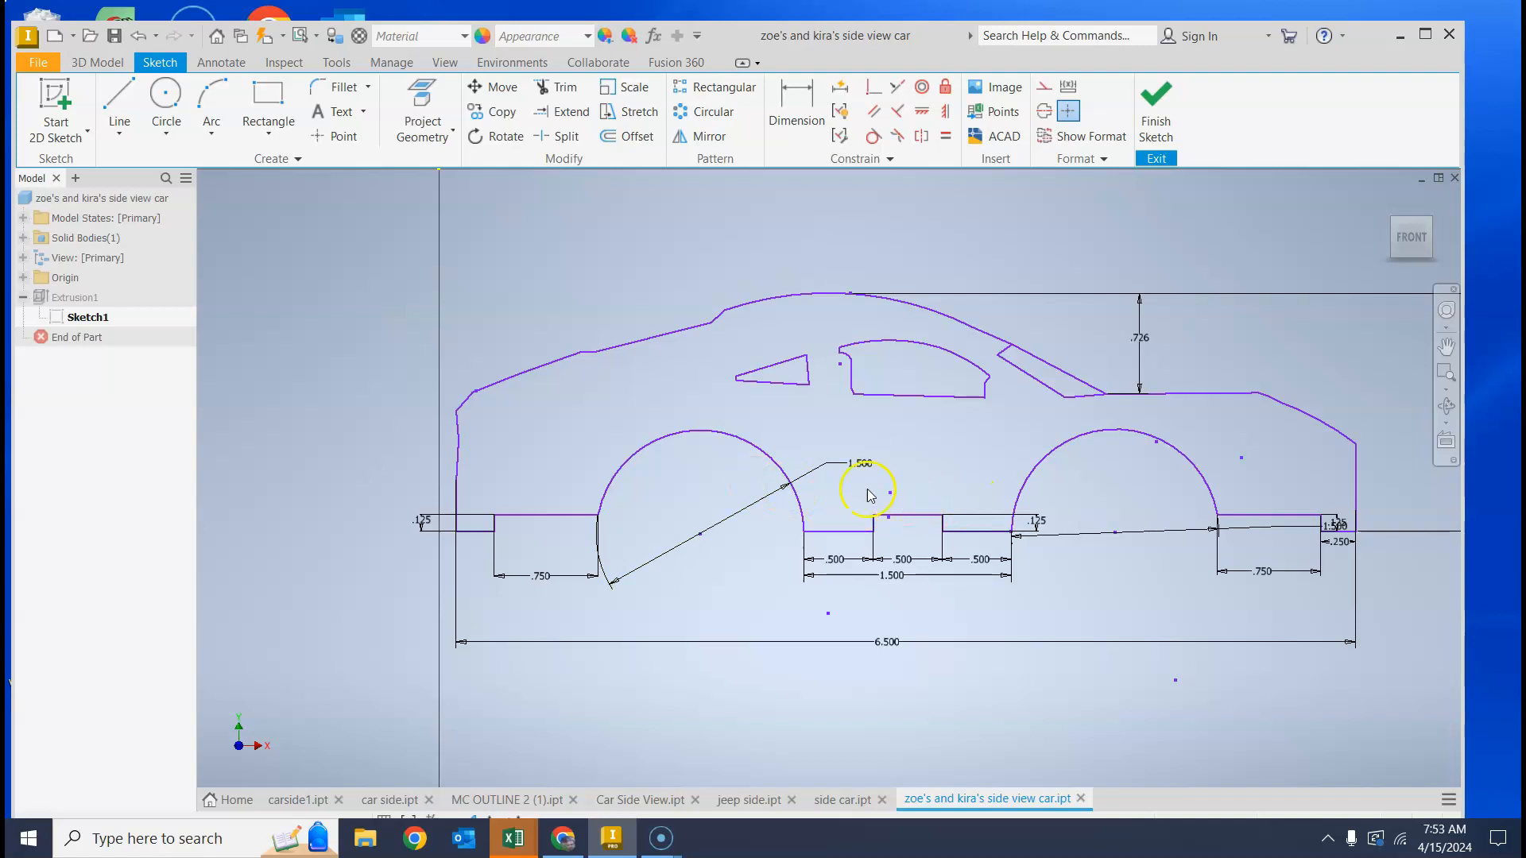
scroll(791, 465, "up", 3)
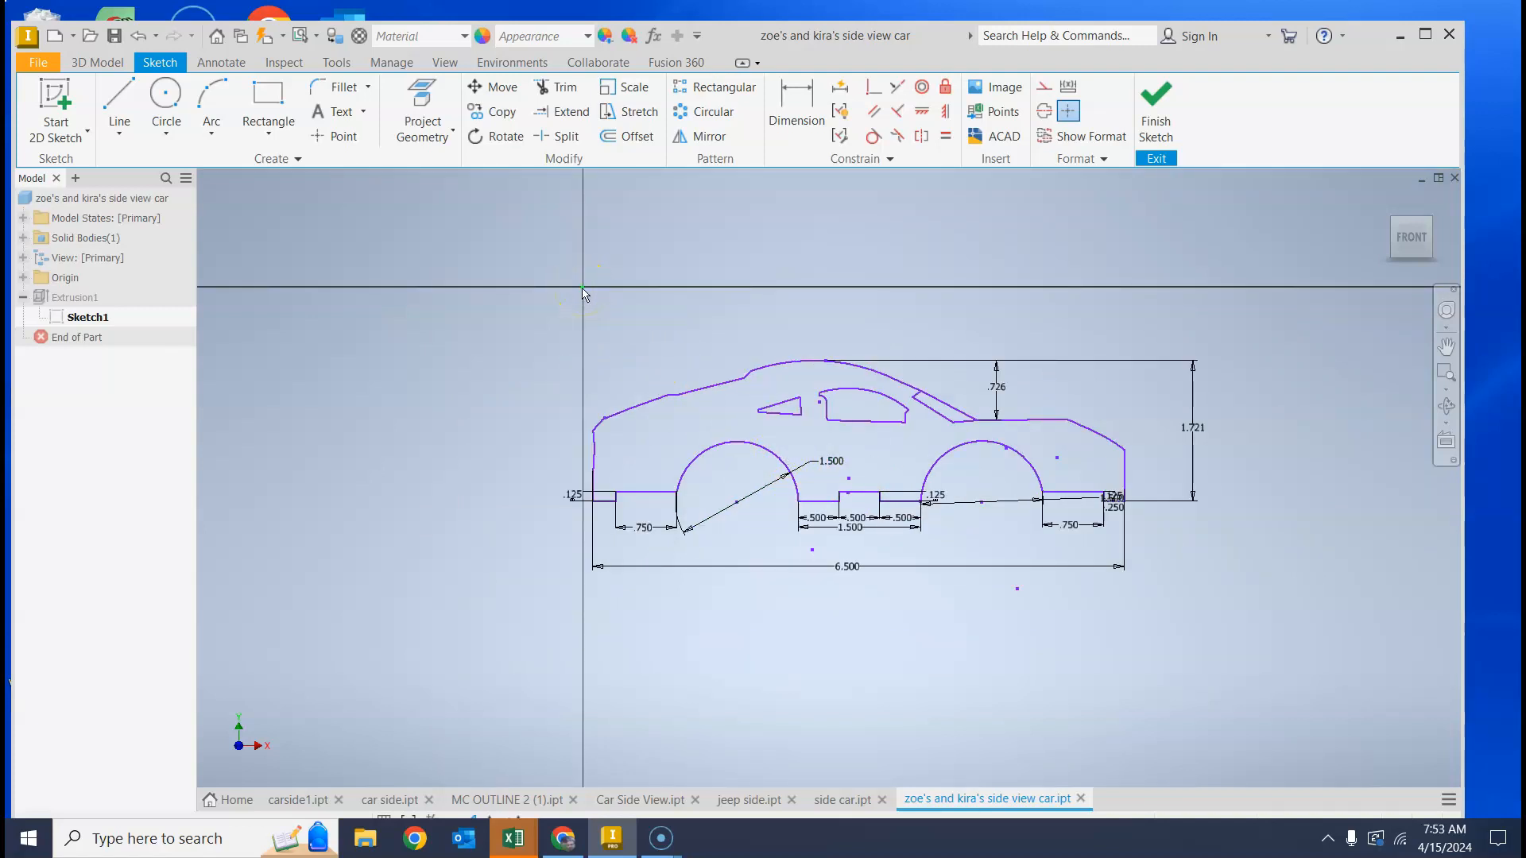
left_click(784, 121)
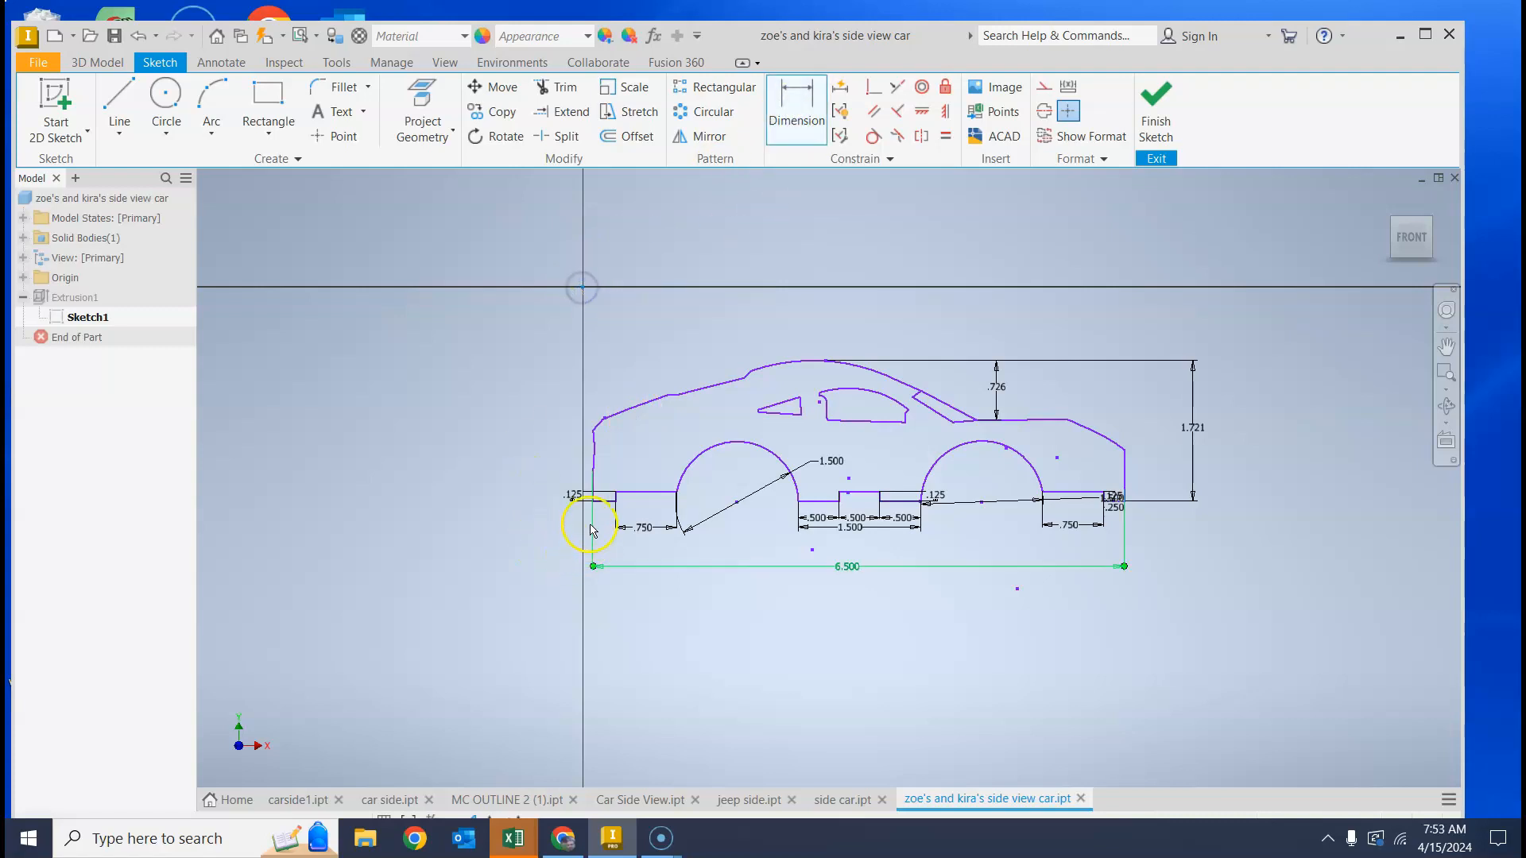
scroll(593, 504, "up", 4)
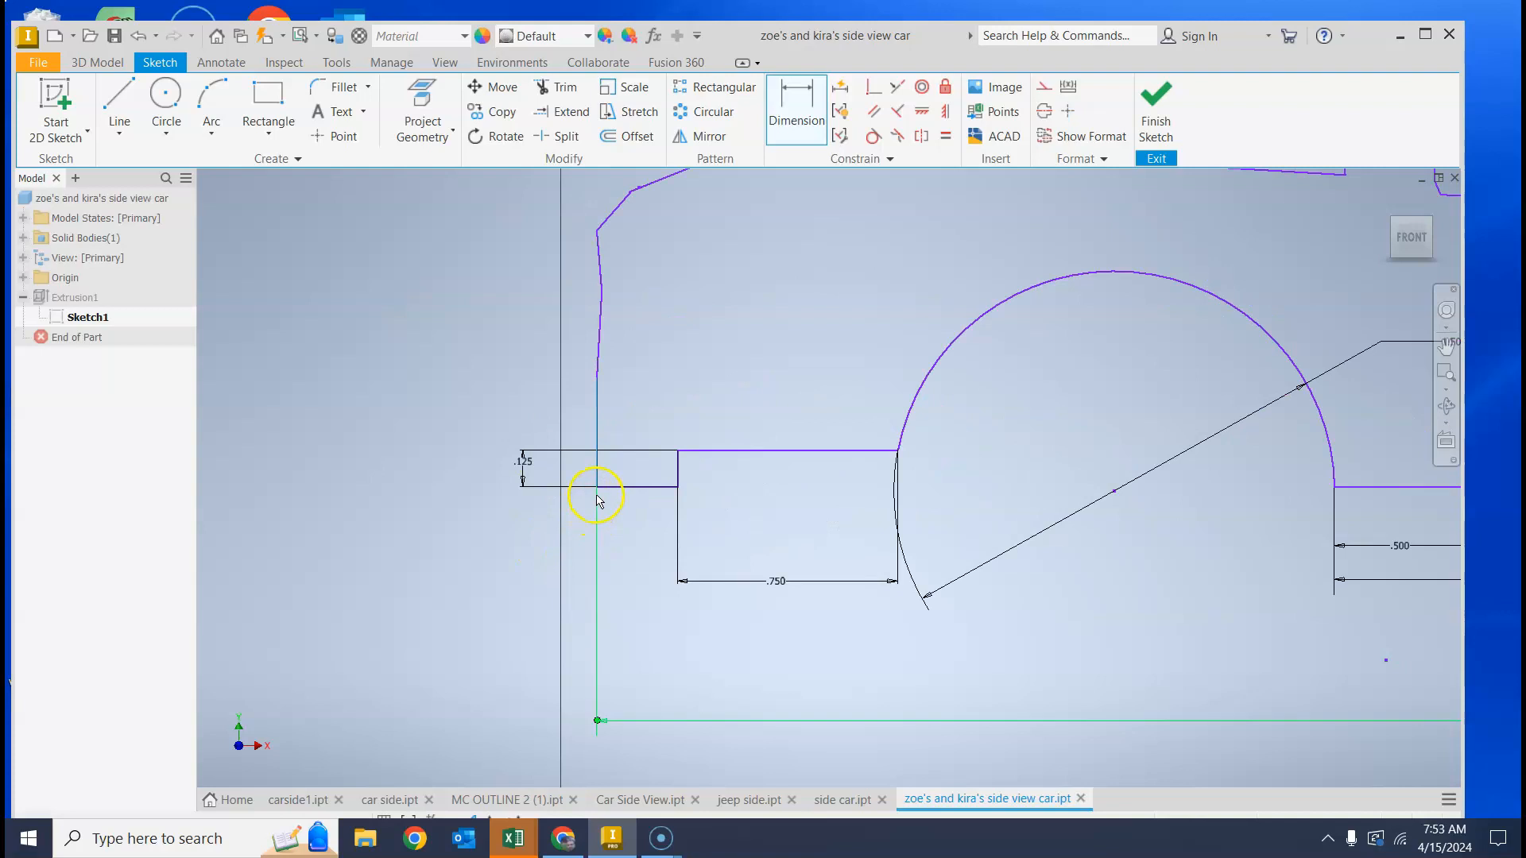
left_click(597, 488)
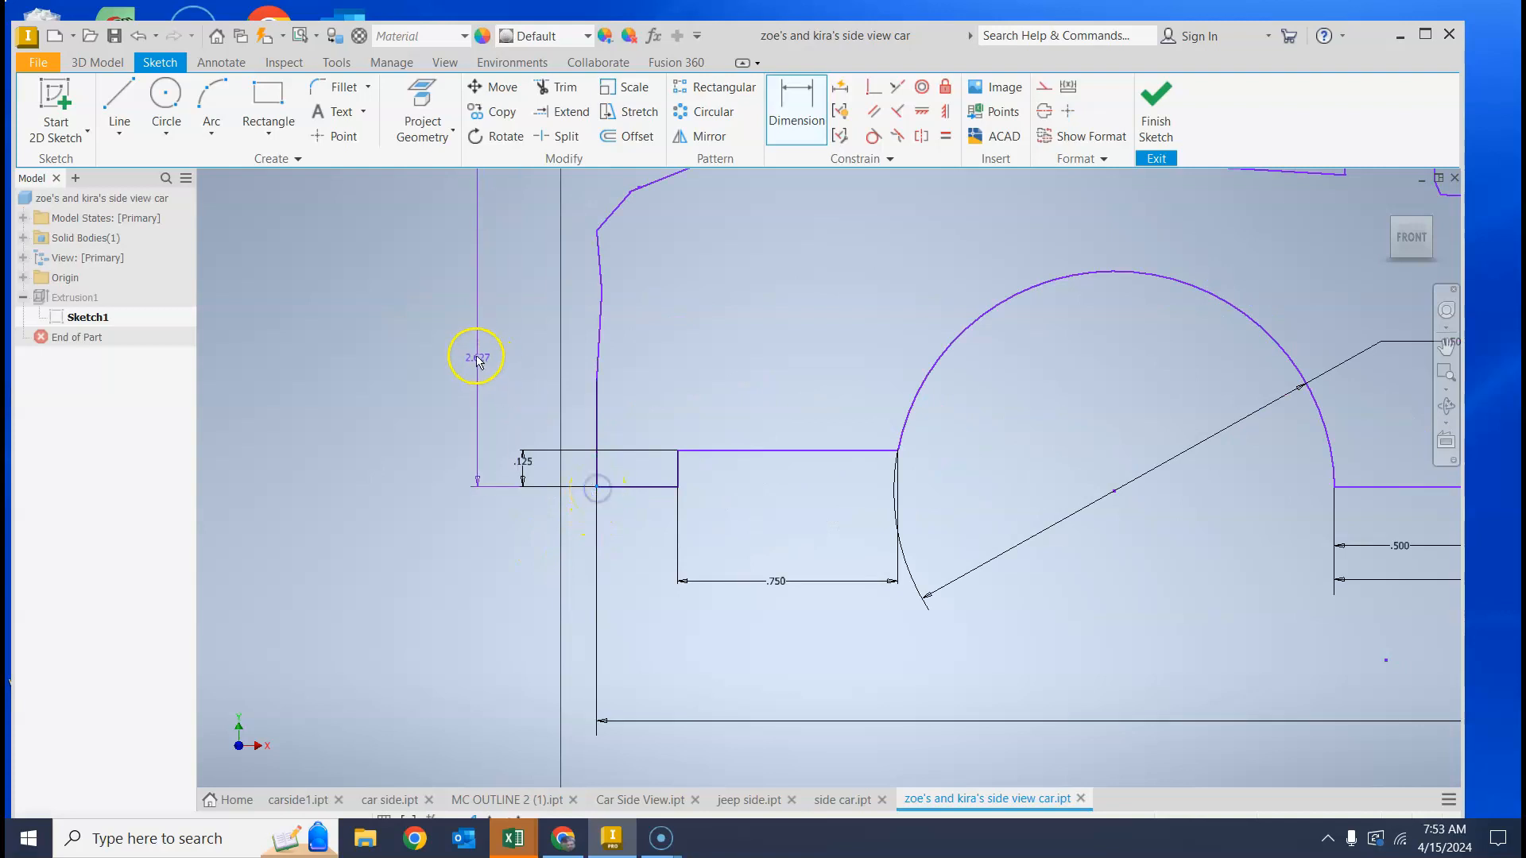
scroll(442, 353, "down", 4)
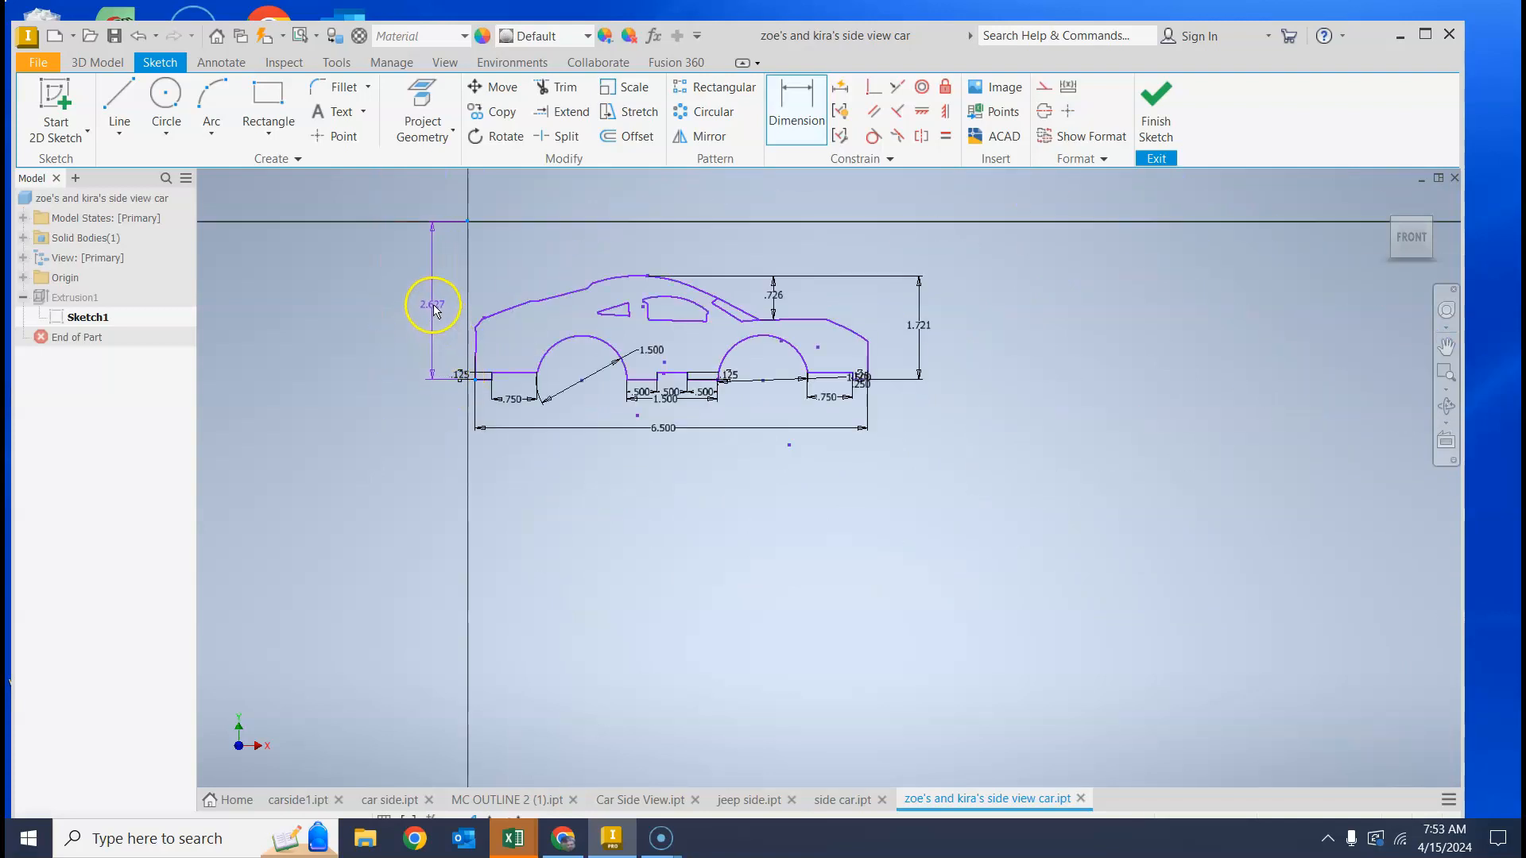
left_click(429, 301)
left_click(499, 375)
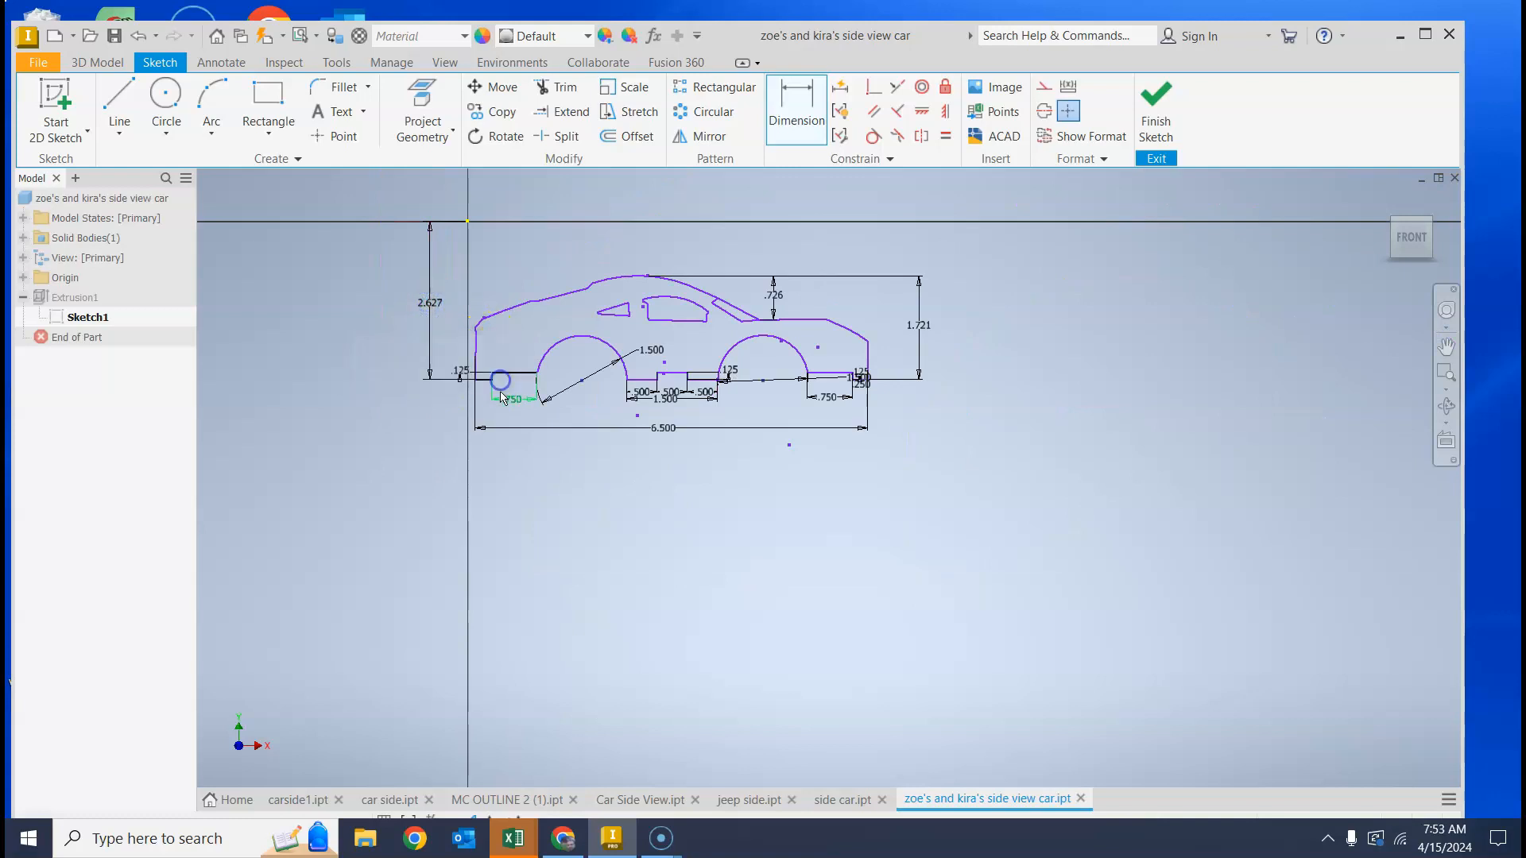
Step: Add a horizontal dimension between the car's lower-left corner and the sketch origin, accepting the proposed value
scroll(476, 375, "up", 5)
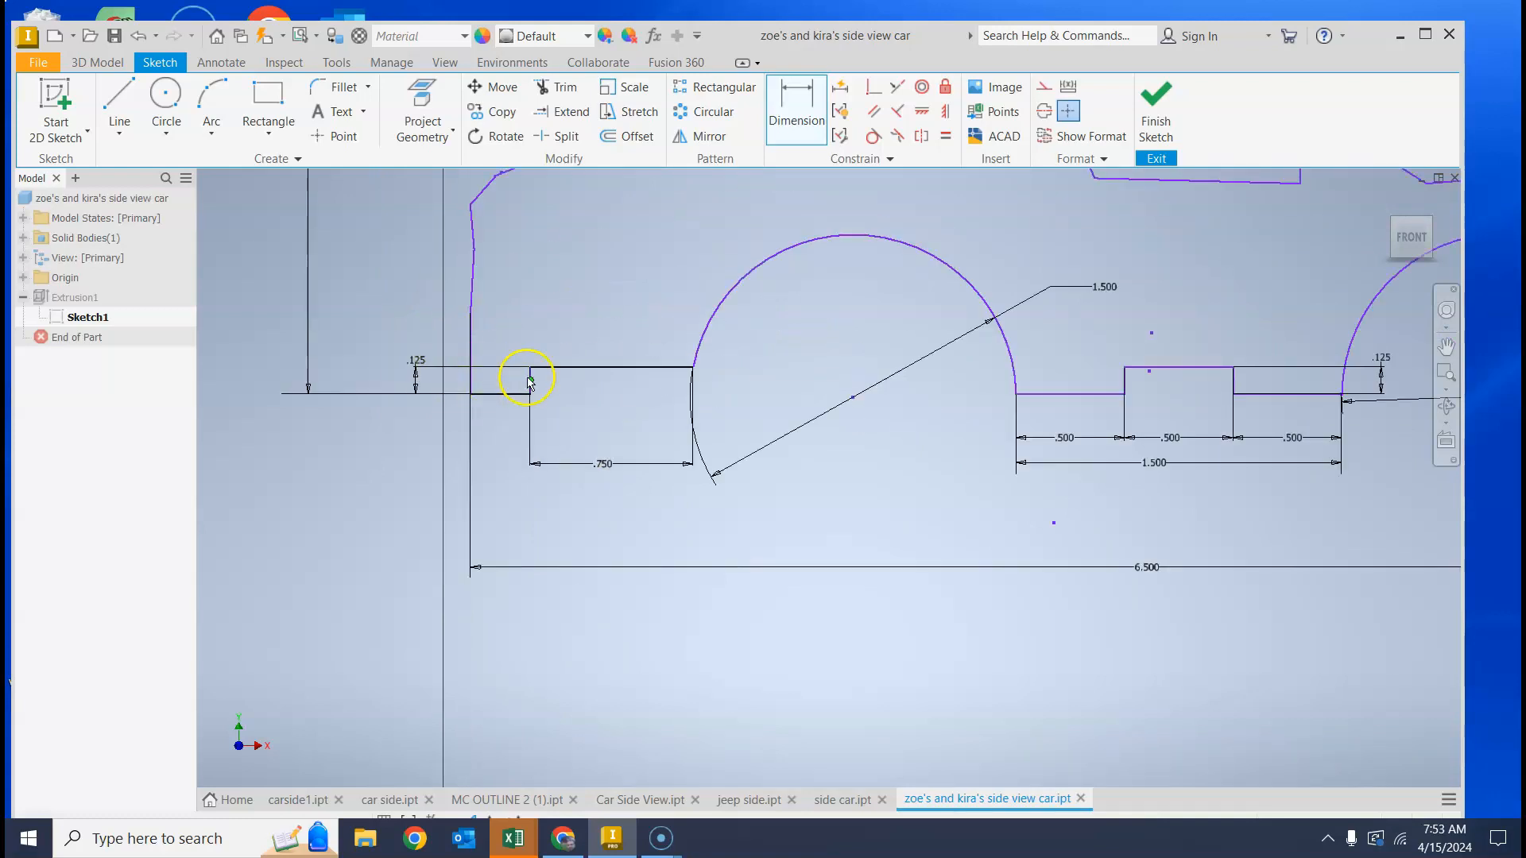
mouse_move(534, 350)
middle_mouse_down()
mouse_move(649, 427)
mouse_move(679, 485)
middle_mouse_up()
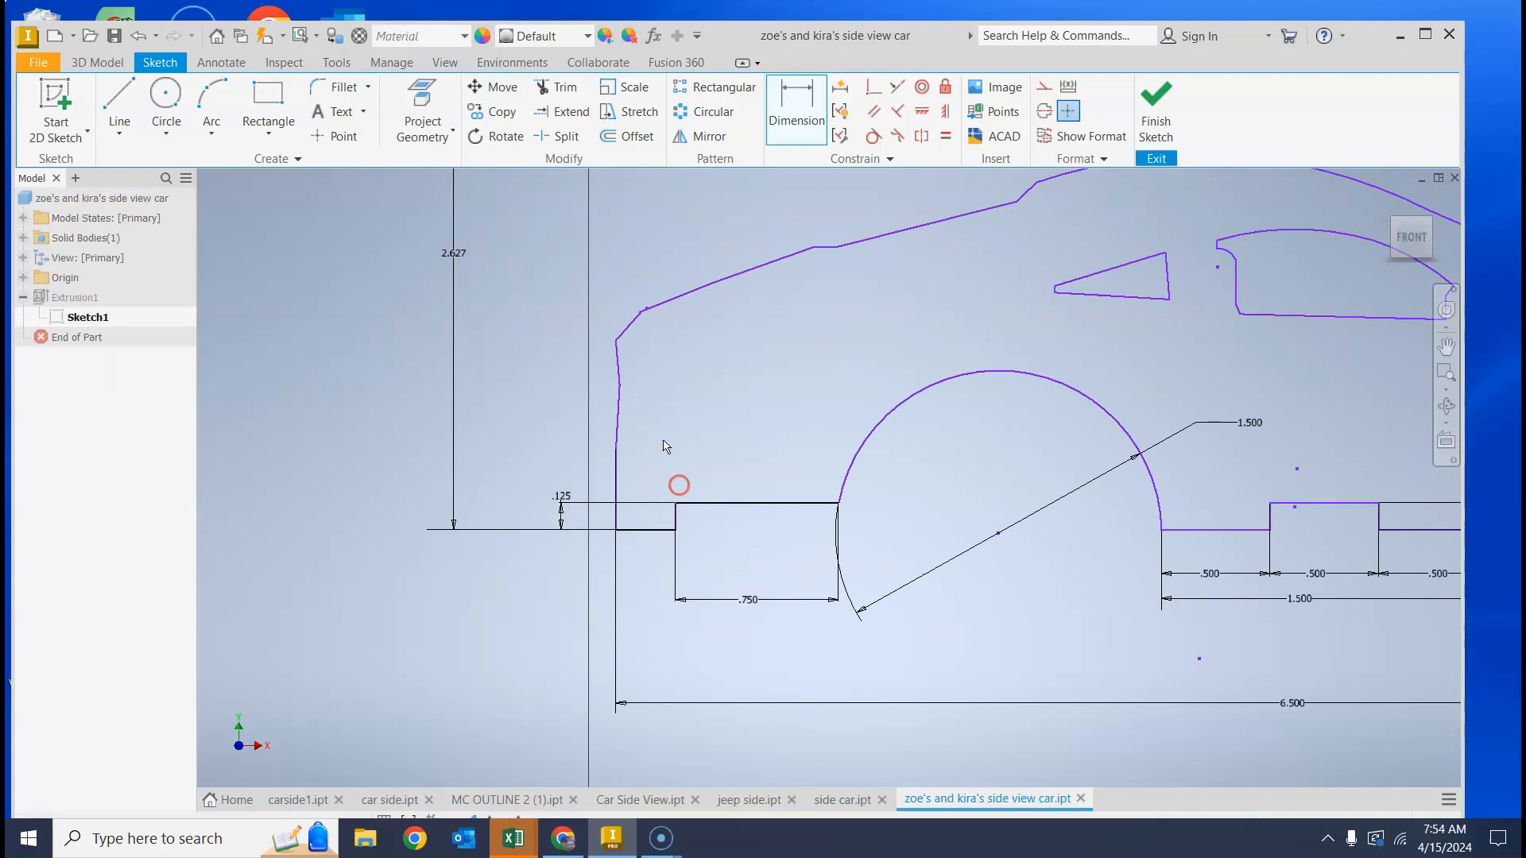
scroll(578, 330, "down", 3)
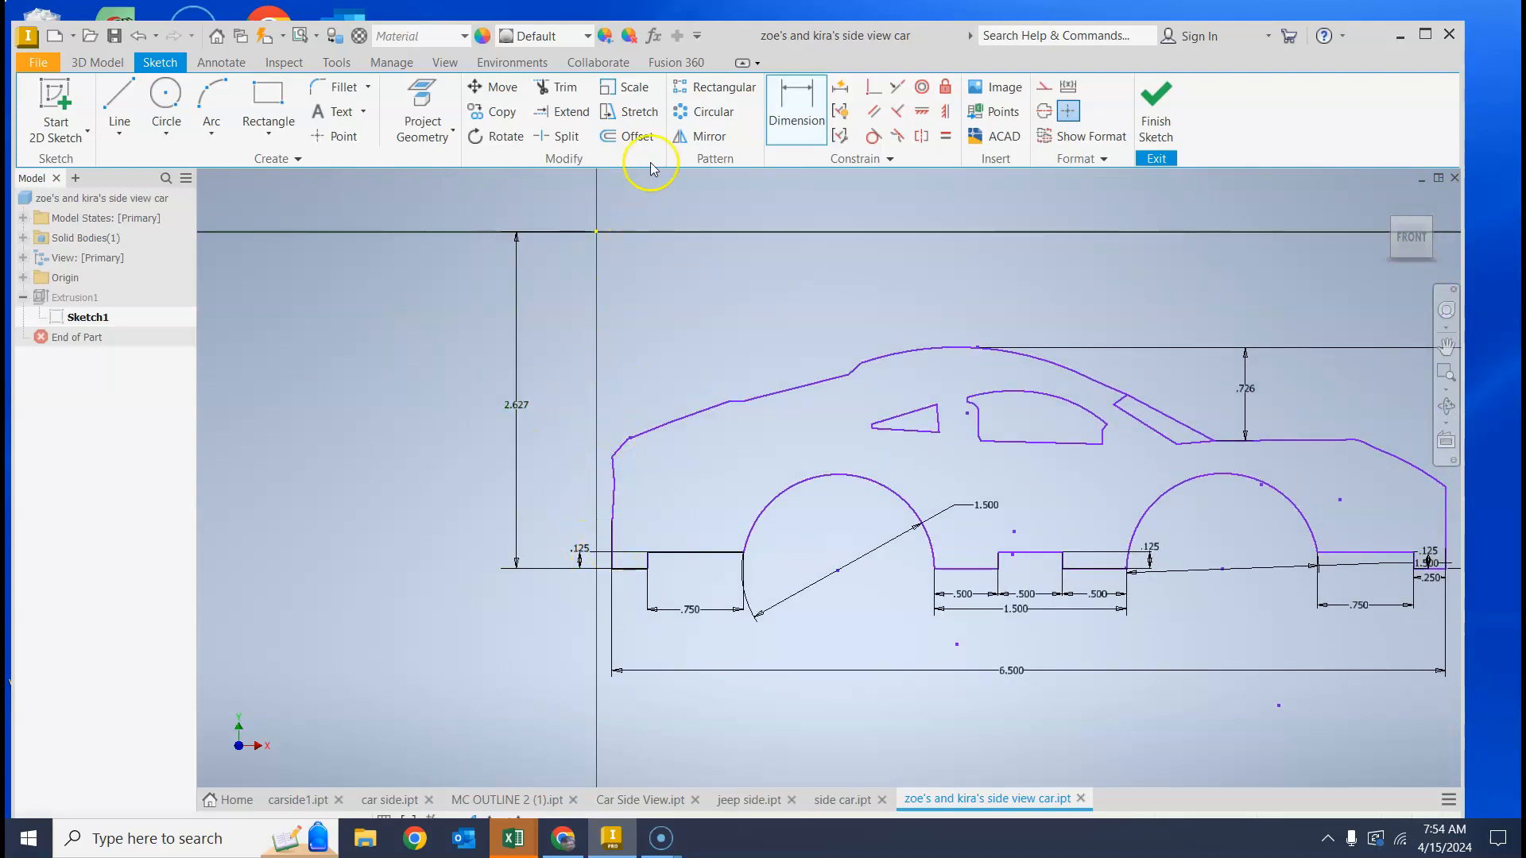
scroll(631, 576, "up", 3)
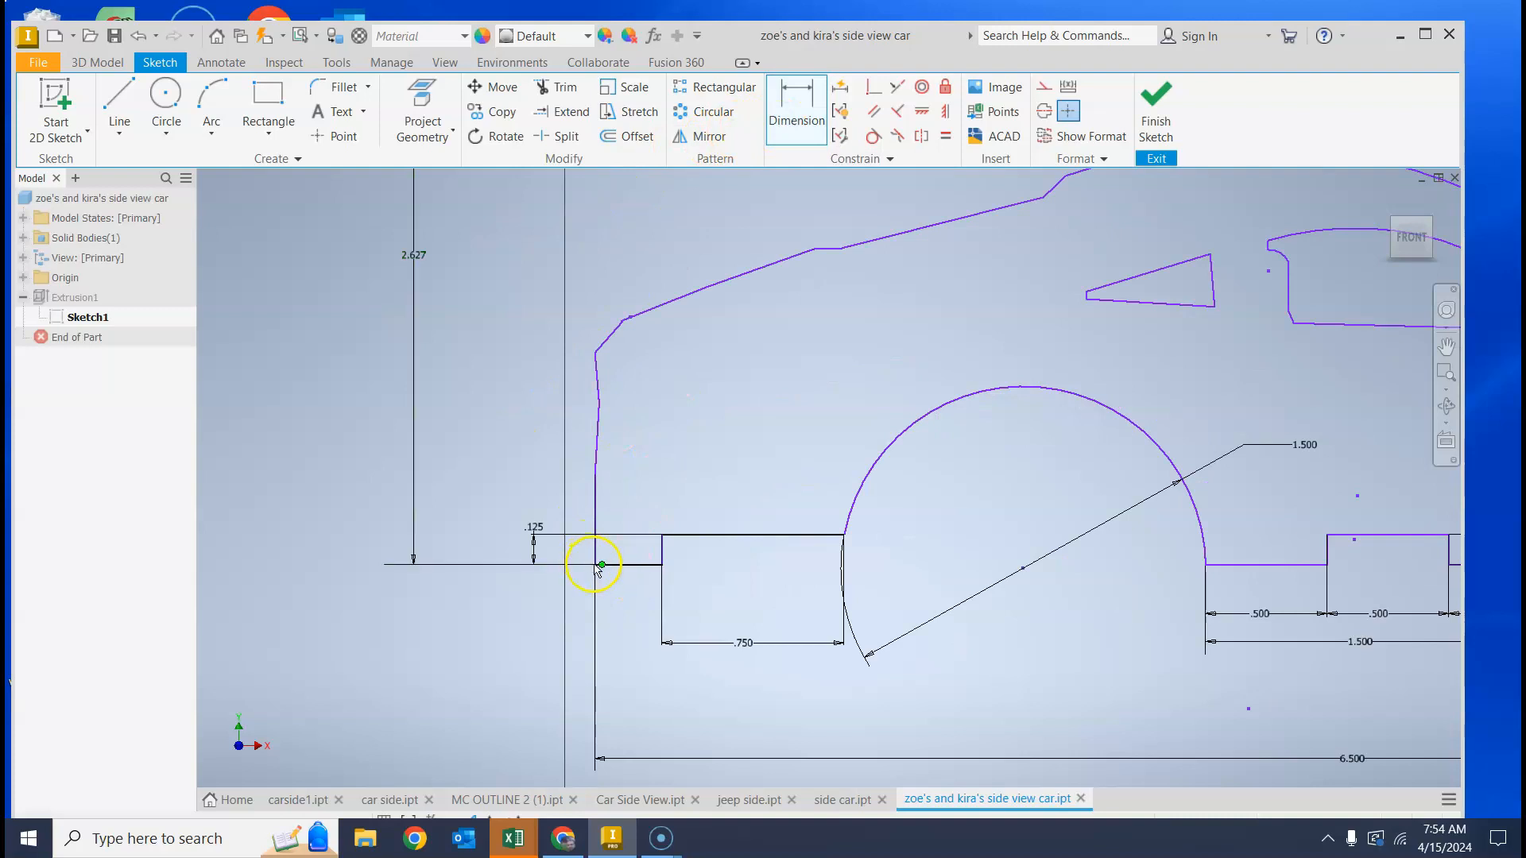
scroll(594, 565, "up", 5)
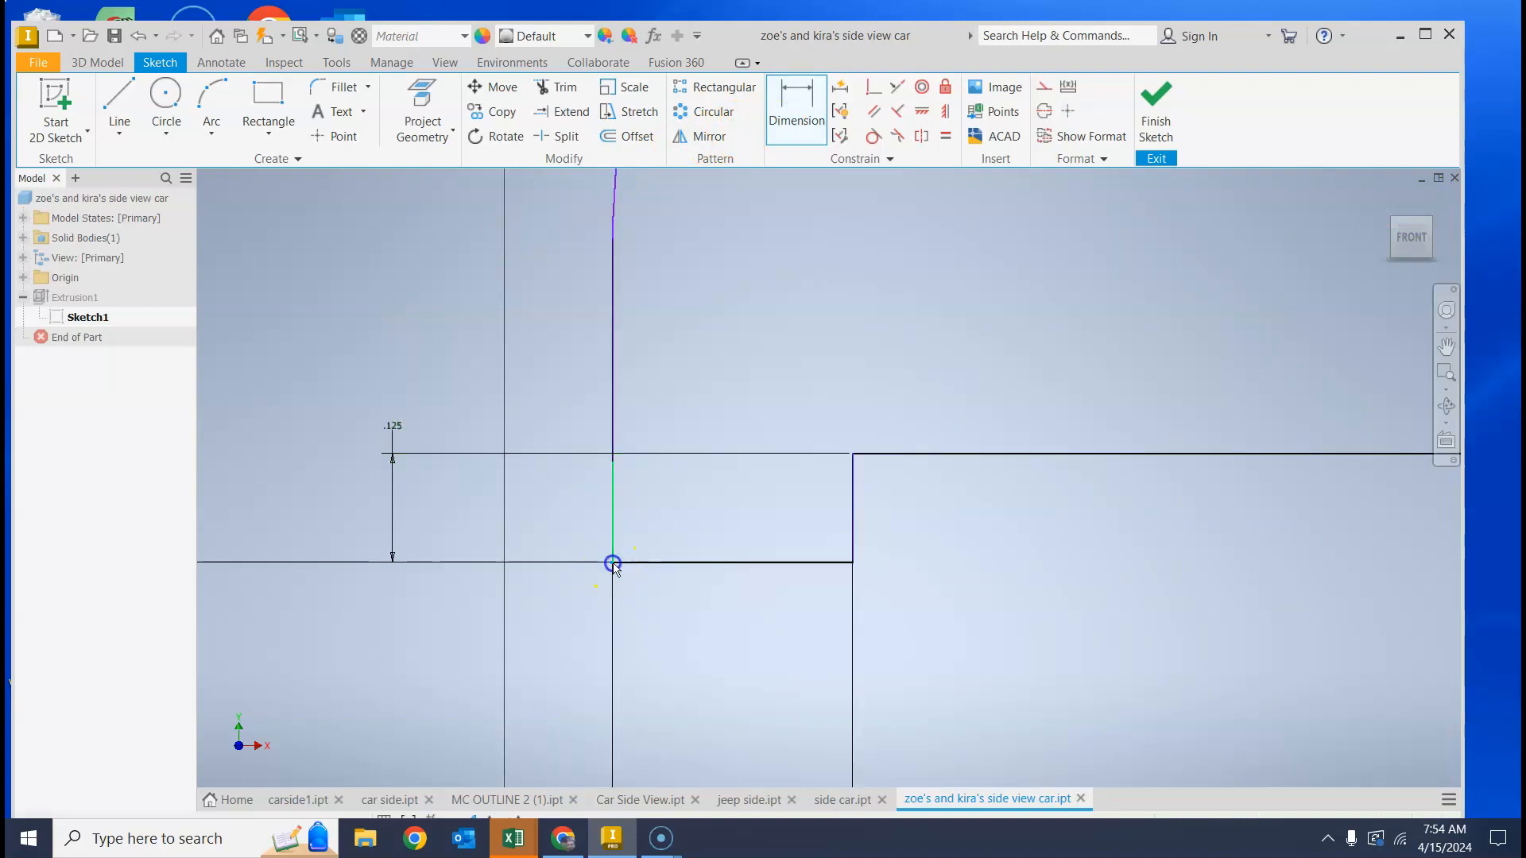
scroll(609, 517, "down", 9)
left_click(611, 227)
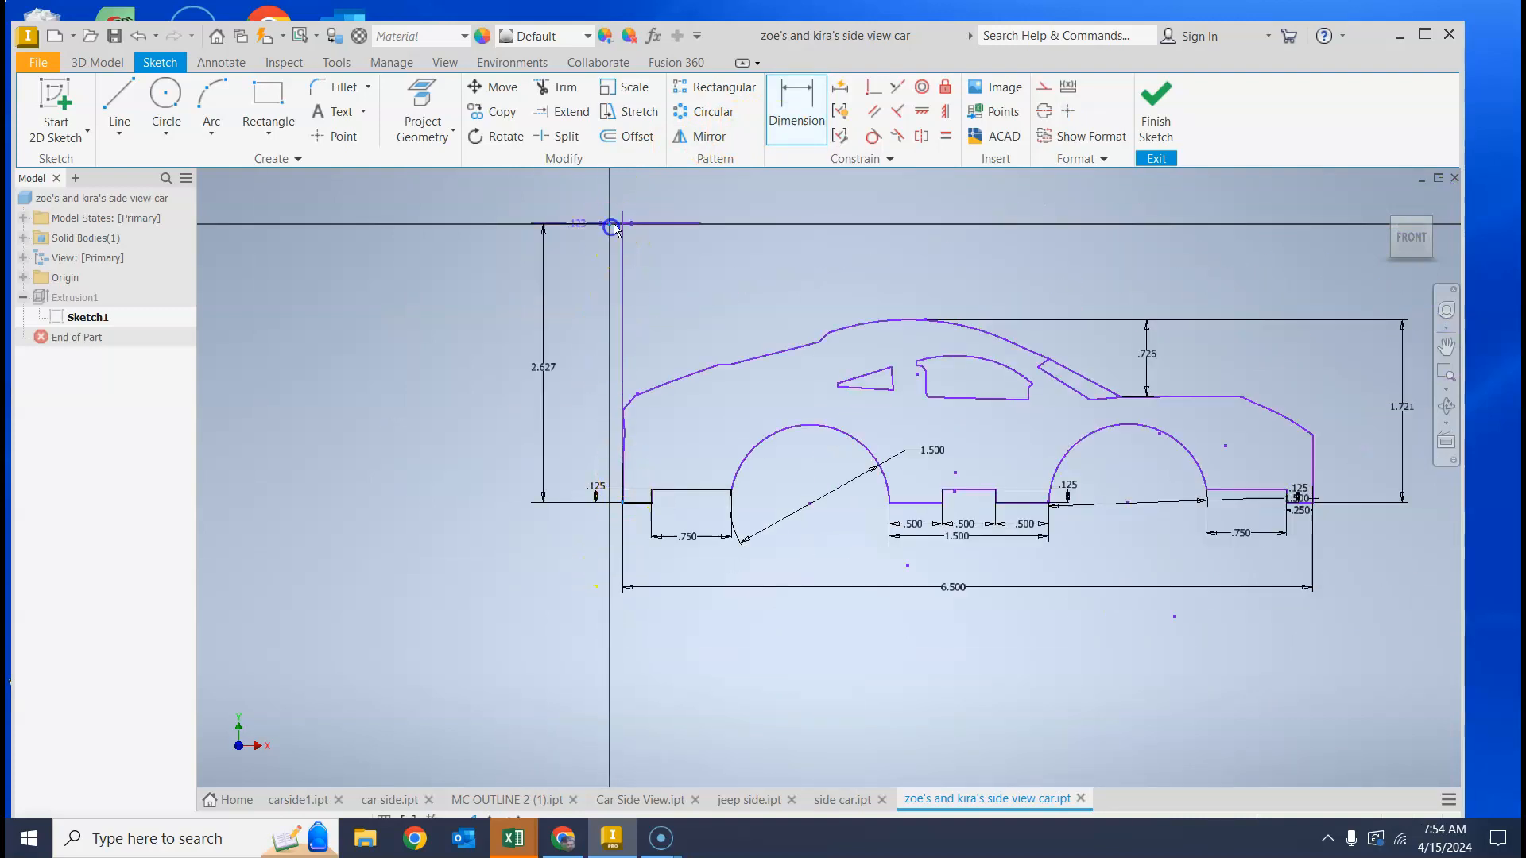
left_click(581, 216)
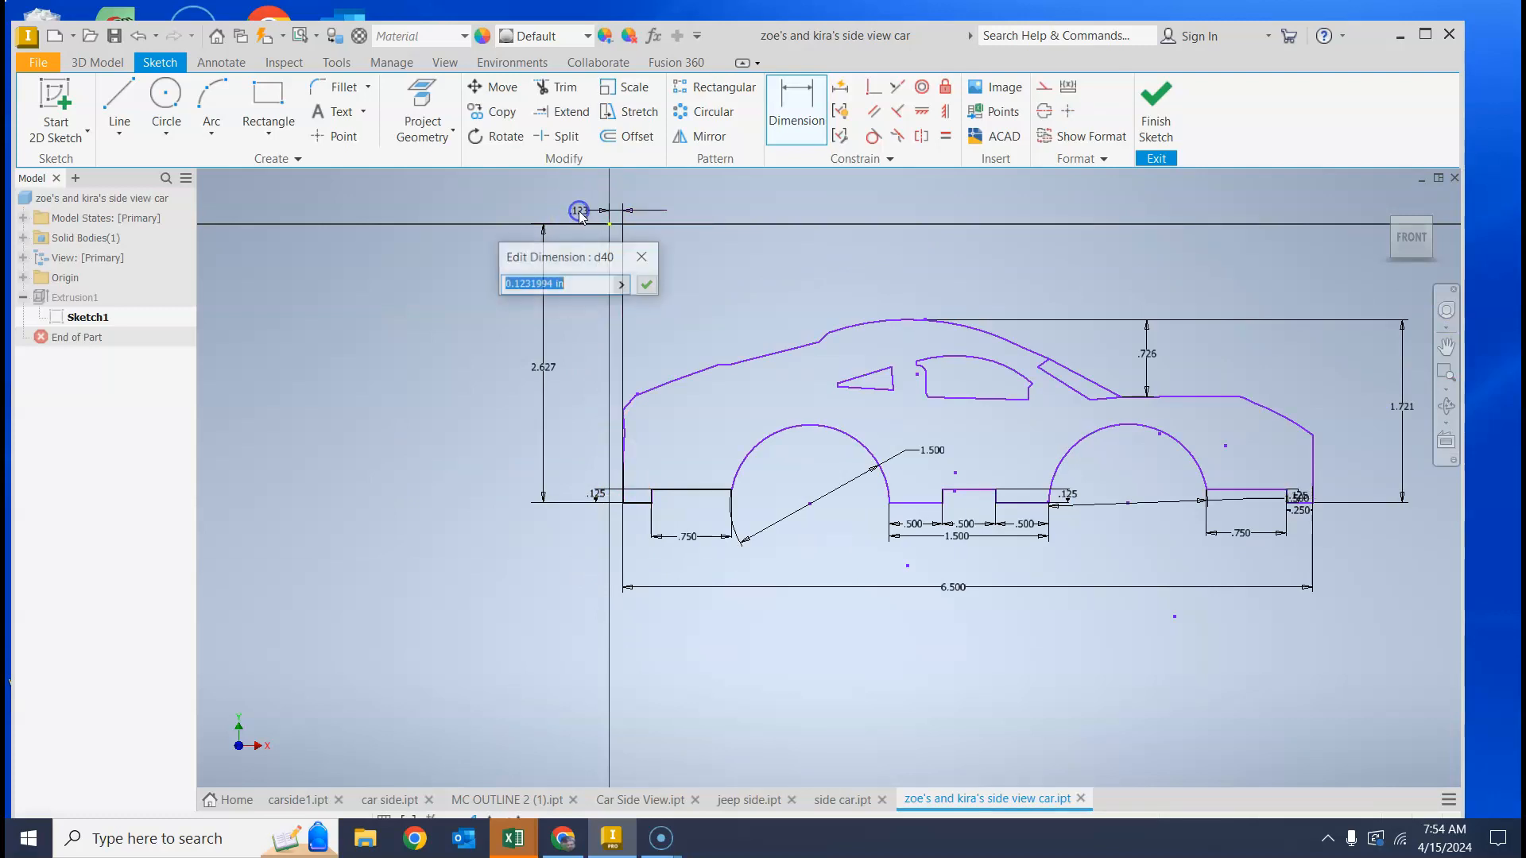
left_click(648, 287)
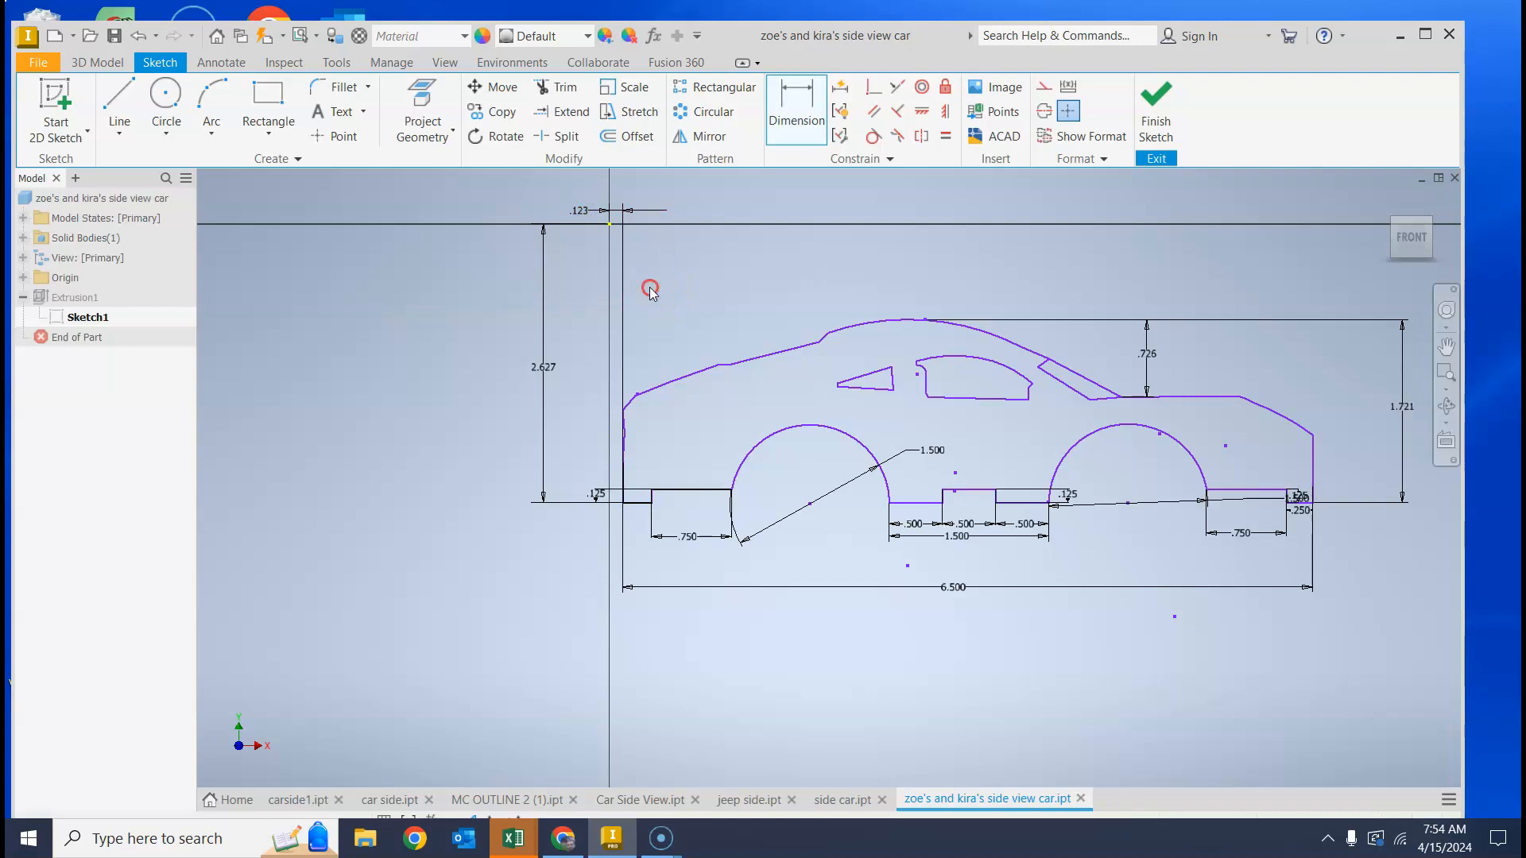
Step: Leave the Dimension command and examine the car outline's underside for geometry that is not yet fully constrained
middle_click_drag(651, 290, 686, 413)
scroll(647, 321, "up", 5)
scroll(666, 367, "down", 4)
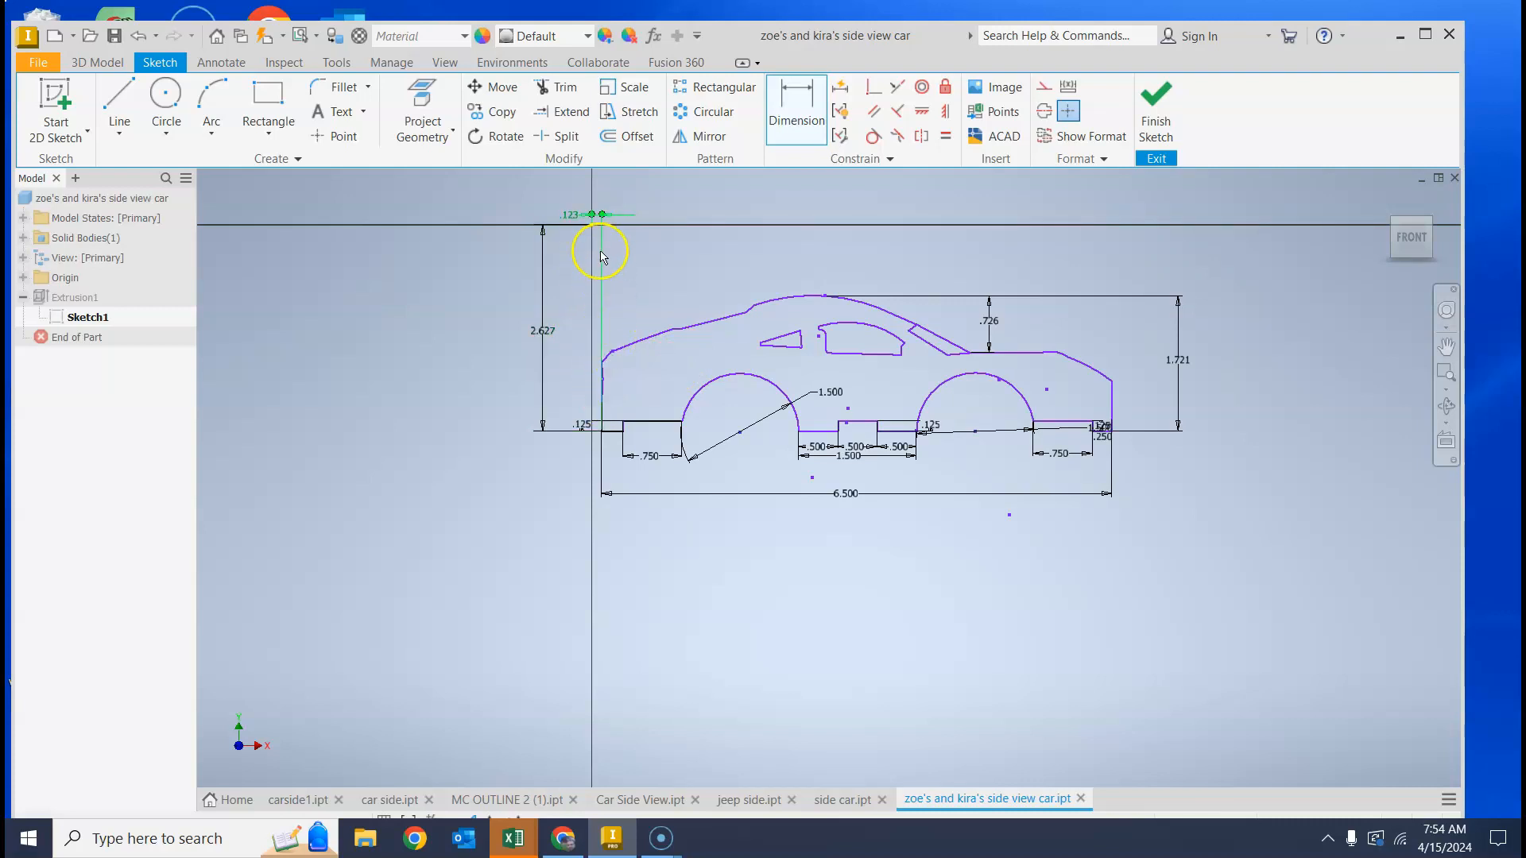
scroll(595, 248, "down", 3)
scroll(777, 589, "up", 2)
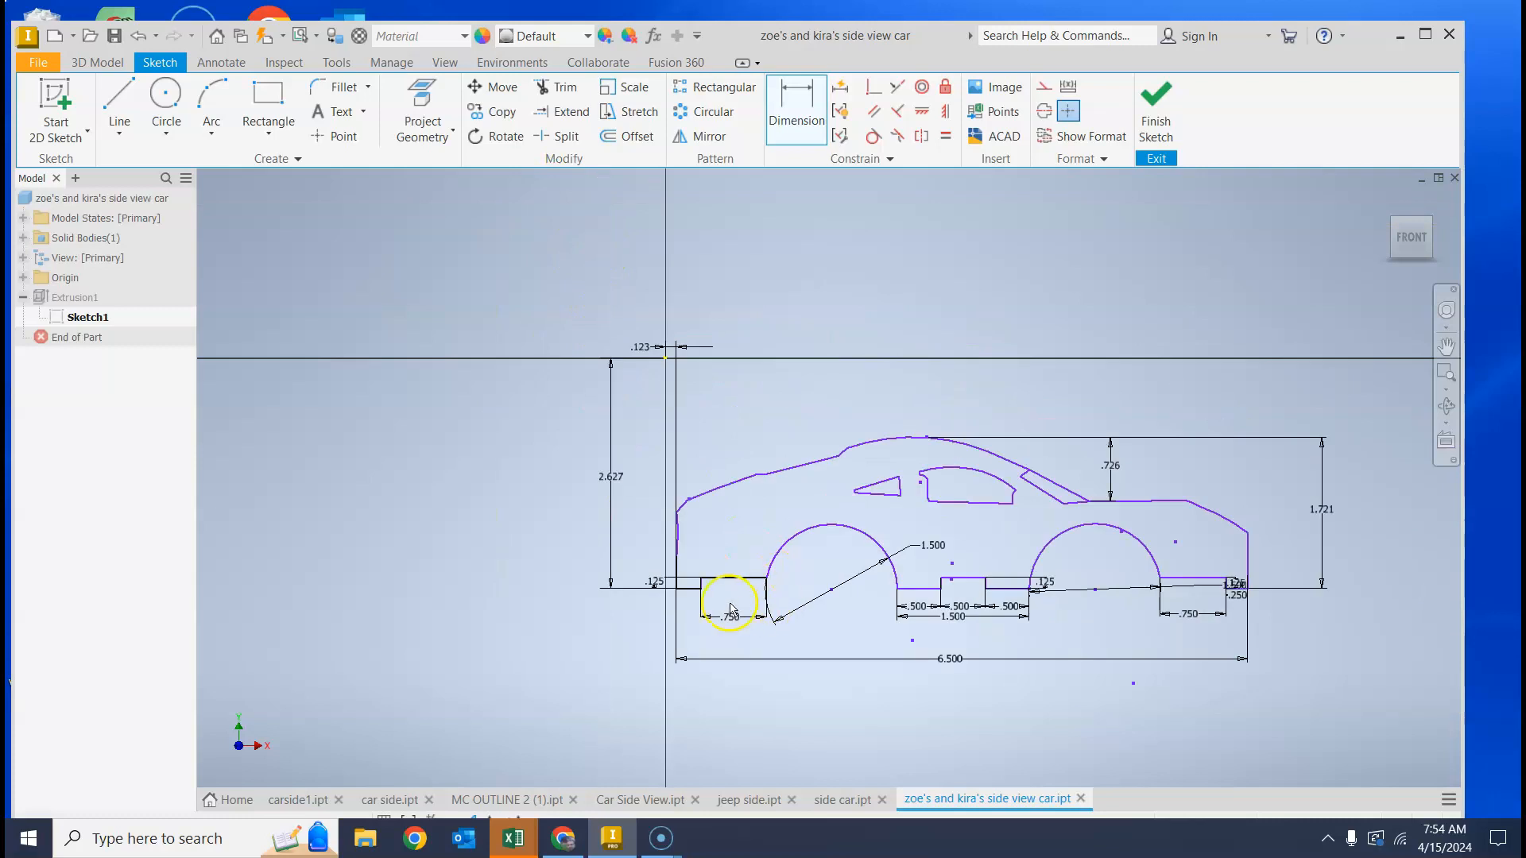
middle_click_drag(827, 623, 712, 528)
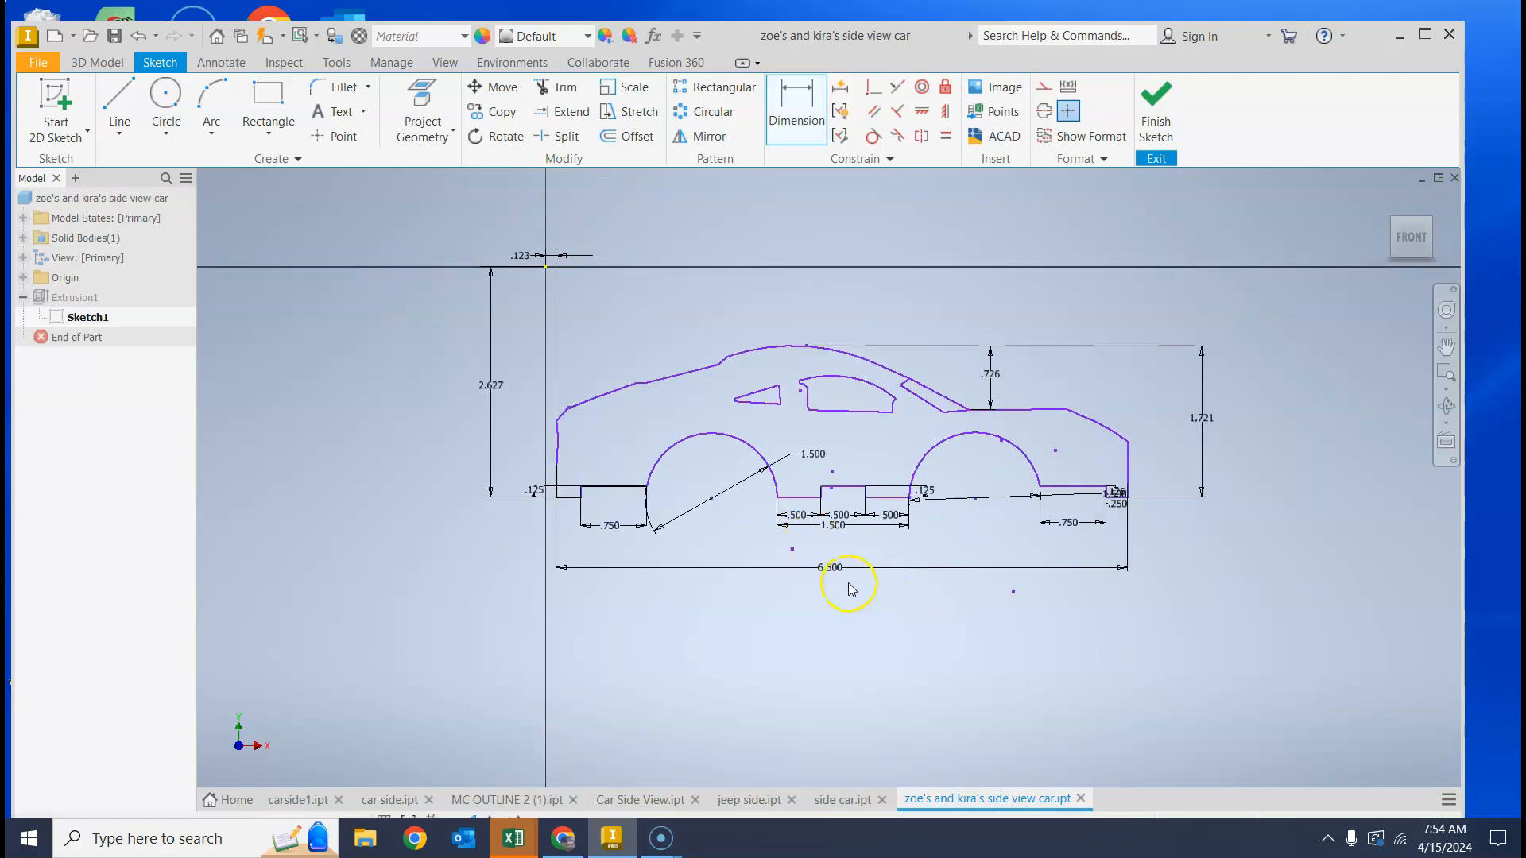
key("Escape")
scroll(852, 589, "down", 3)
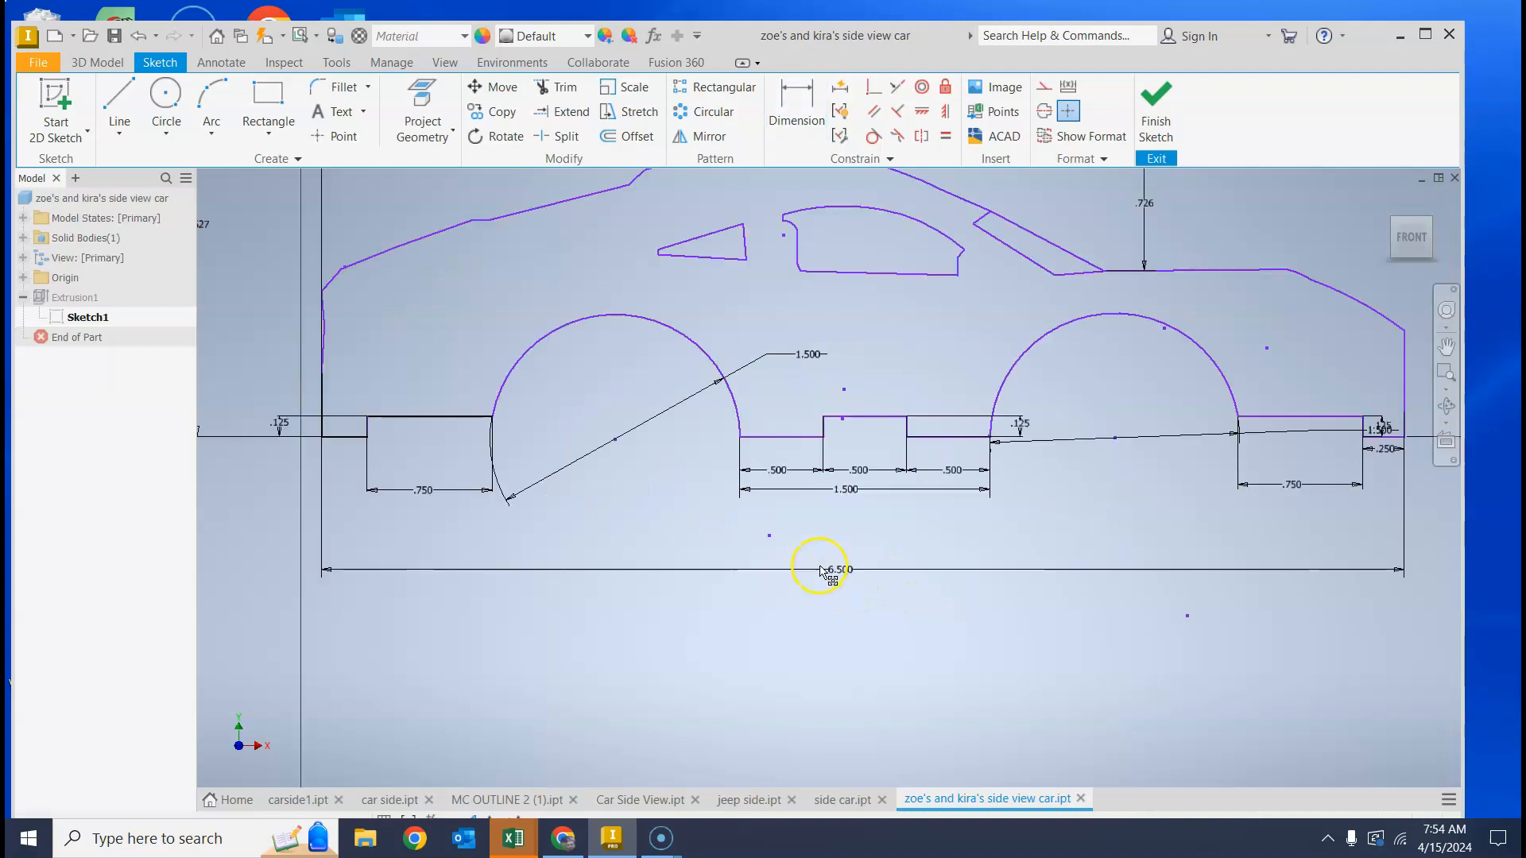
mouse_move(706, 522)
middle_mouse_down()
mouse_move(735, 565)
mouse_move(716, 586)
middle_mouse_up()
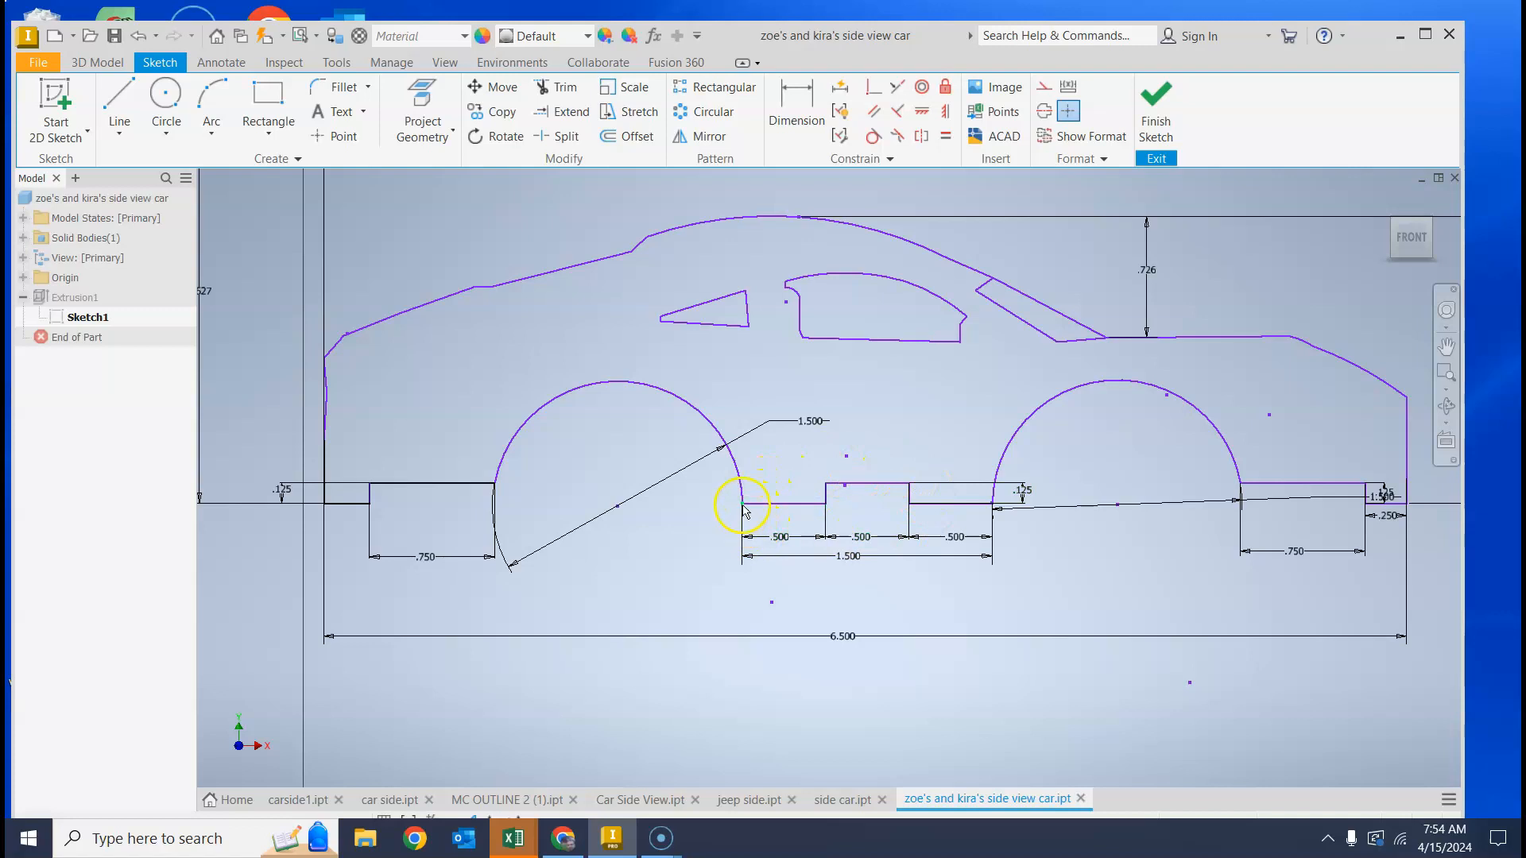
Step: Pull the left wheel arch's inner end point below the baseline and constrain it horizontally to the bottom segment at the car's left end
left_click_drag(745, 506, 732, 549)
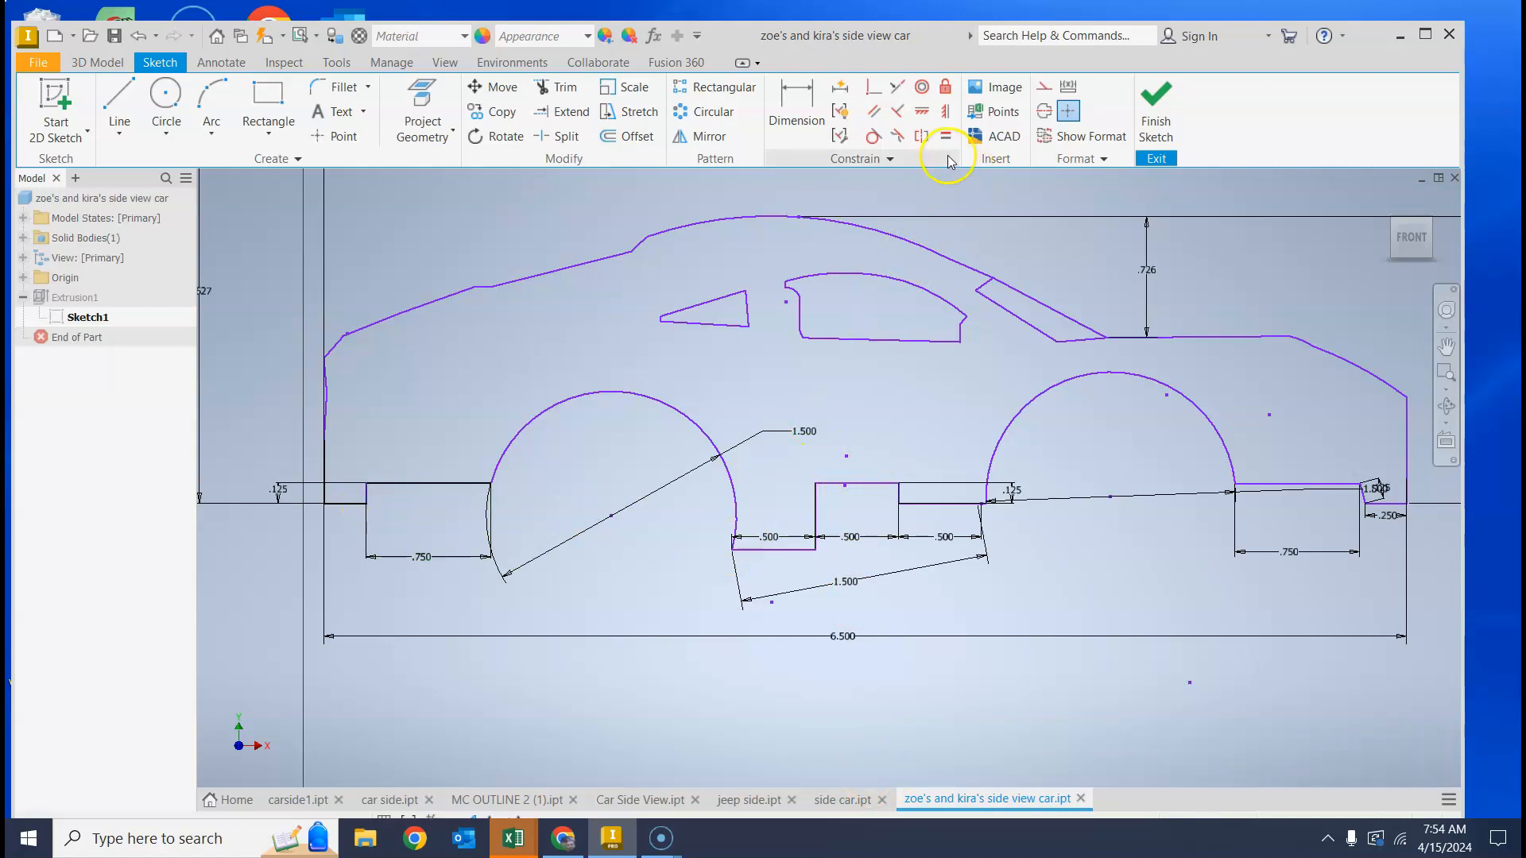
left_click(922, 118)
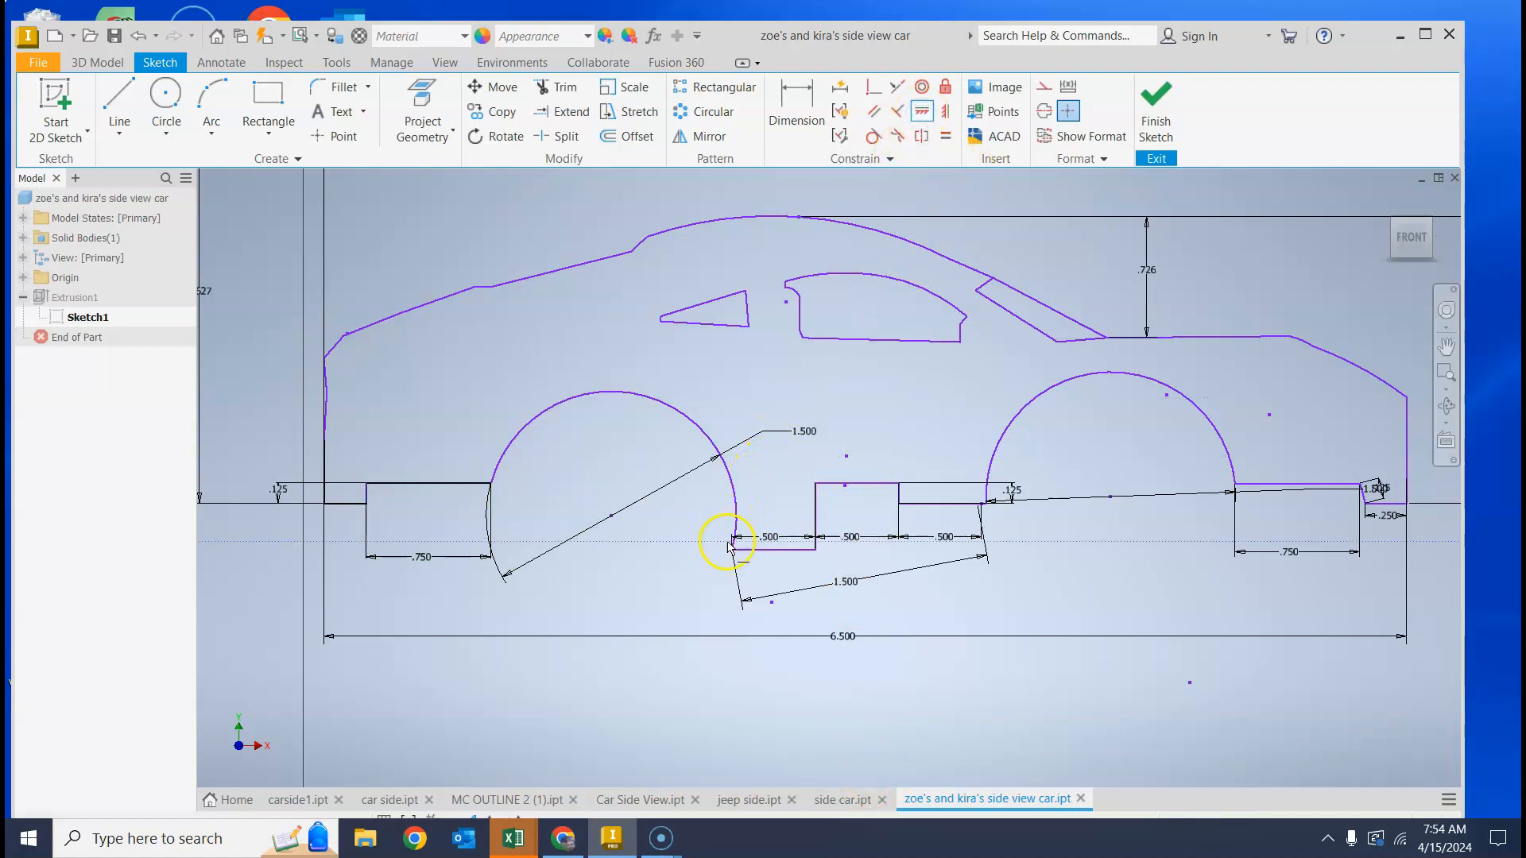
left_click(362, 506)
left_click(723, 502)
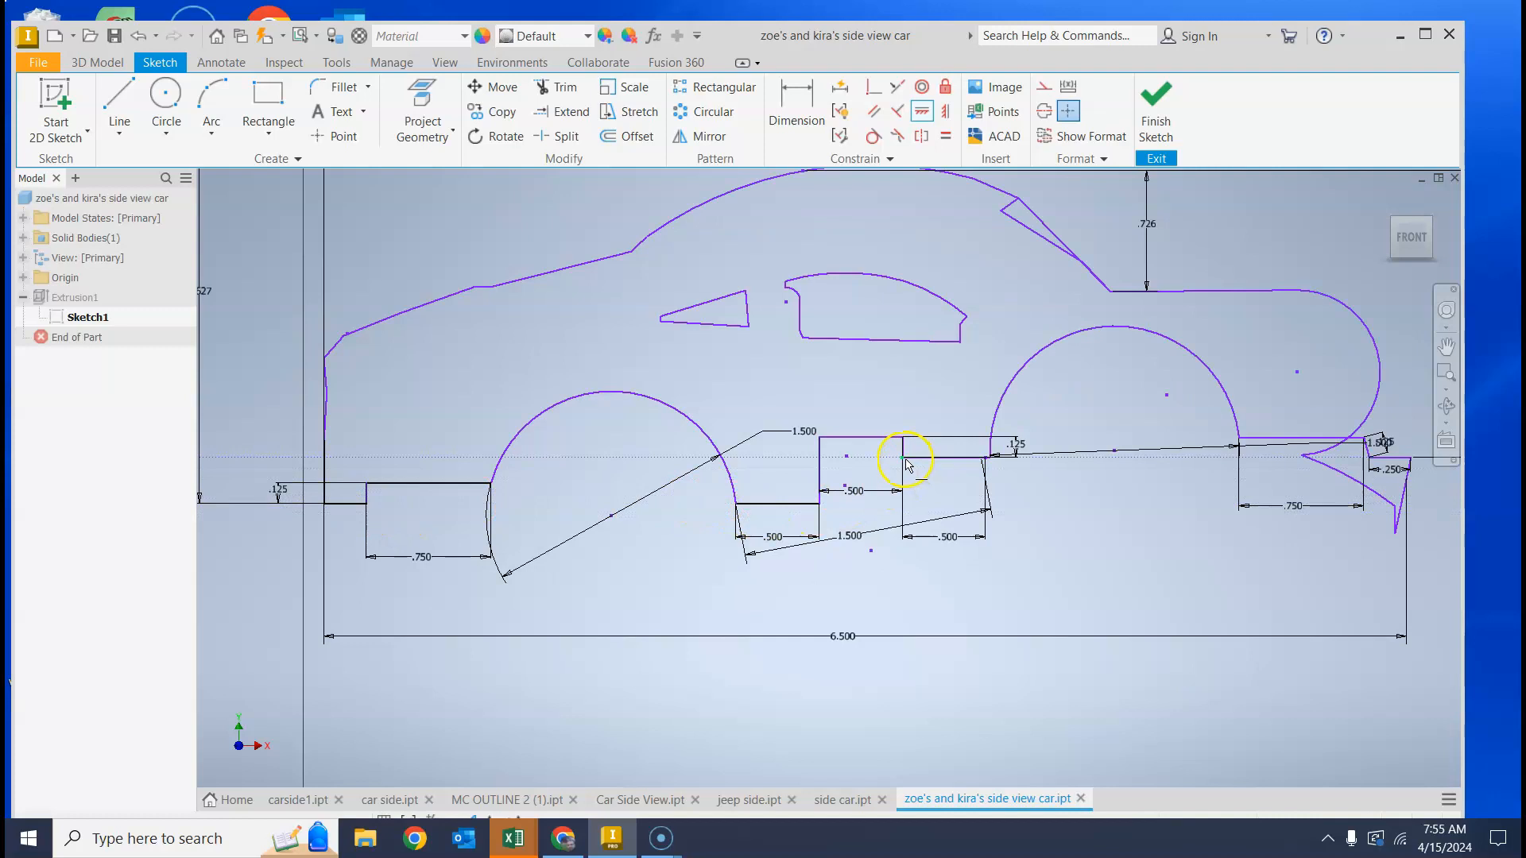
Step: Align the remaining bottom corners of the middle and right underside sections on the same baseline with Horizontal constraints
left_click(821, 505)
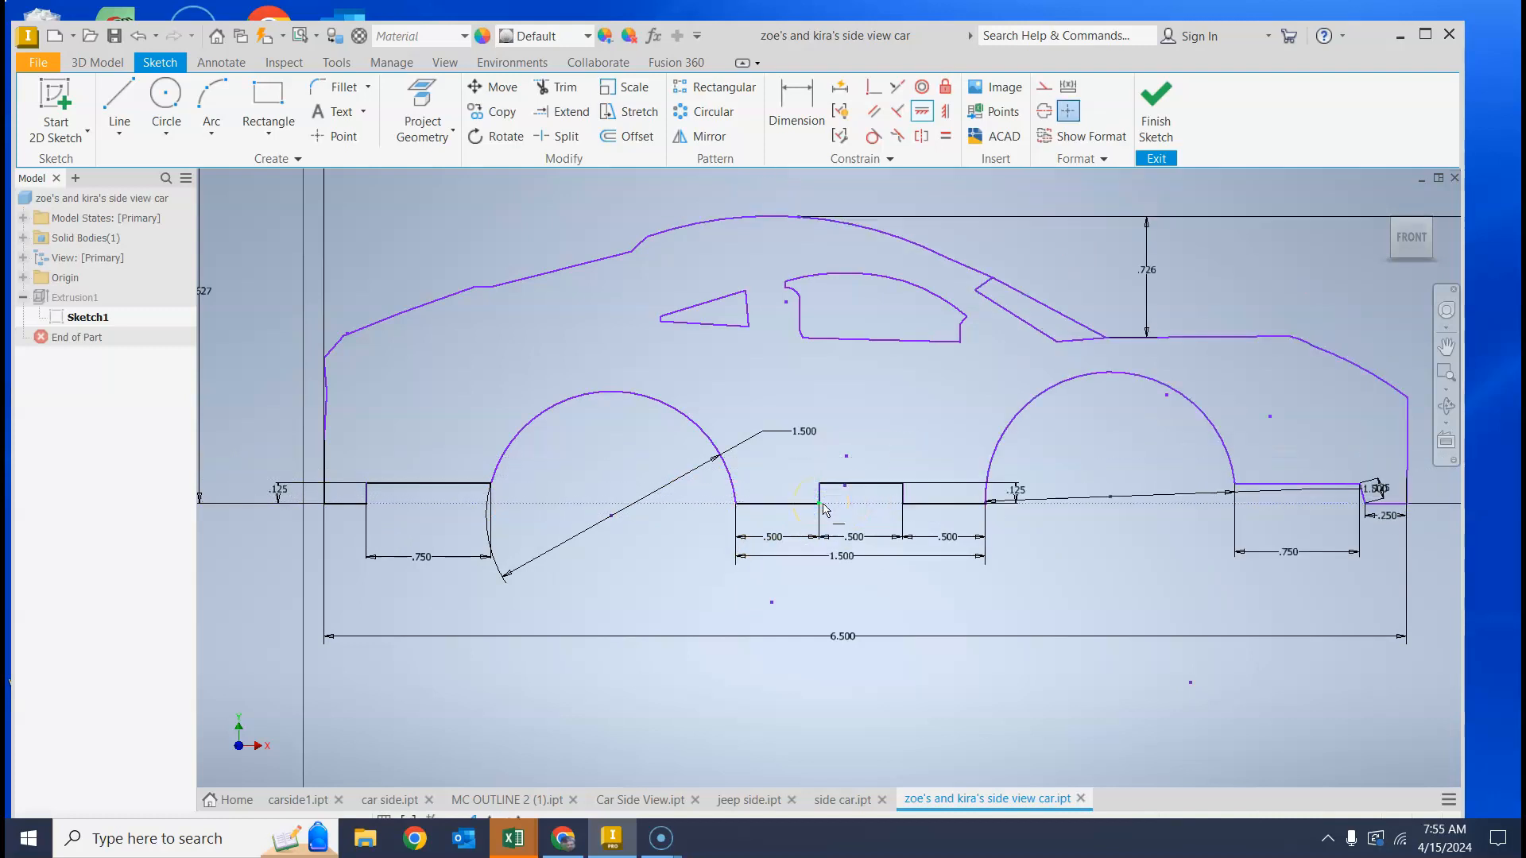
left_click(1368, 505)
left_click(989, 503)
Step: Apply a Vertical constraint to the slanted .125 edge between the right .750 and .250 underside segments
scroll(1383, 500, "up", 3)
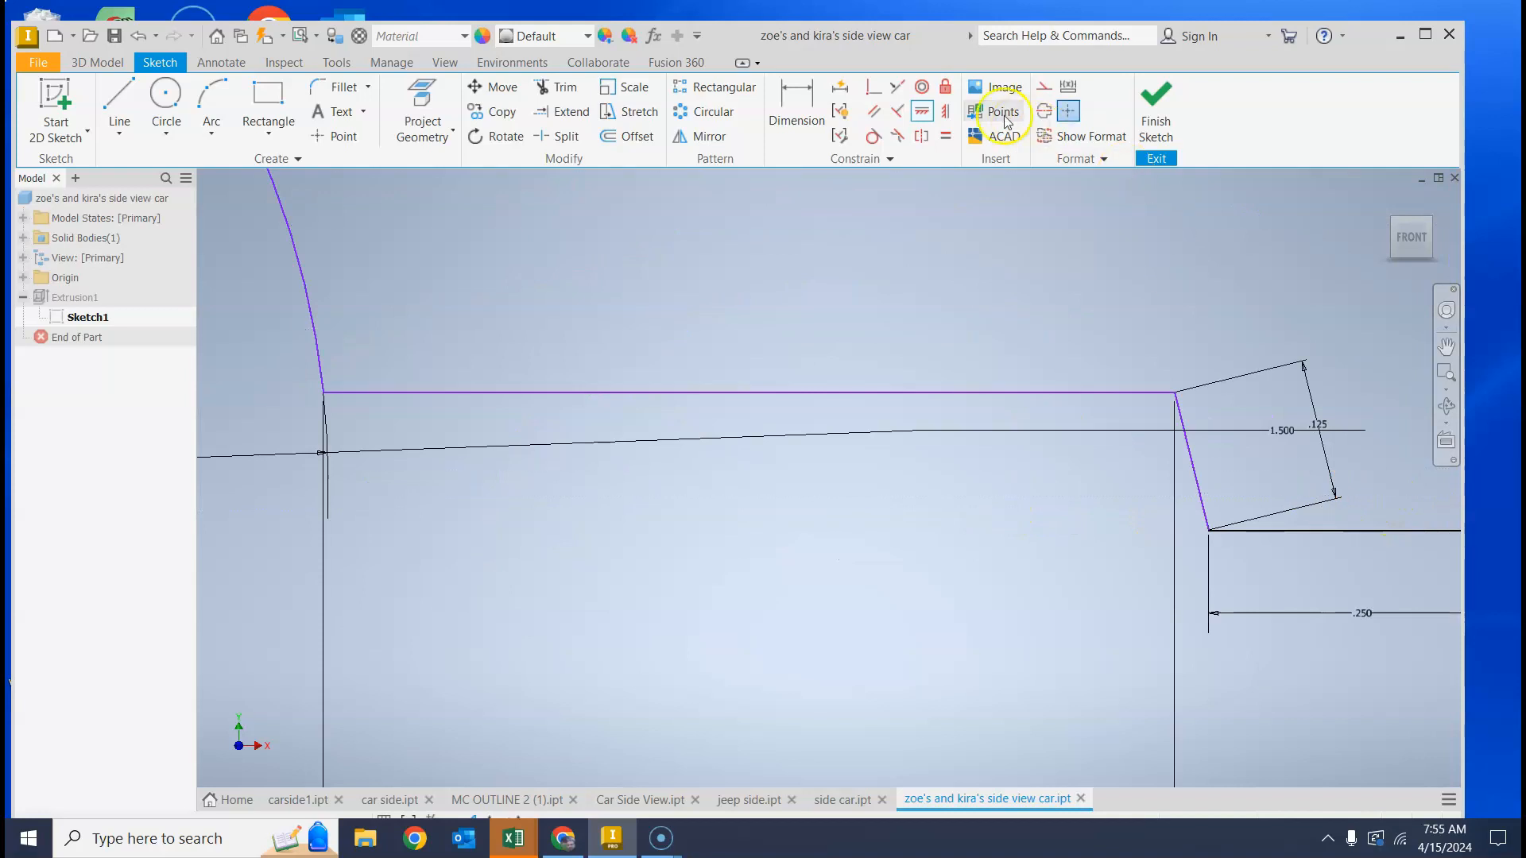
left_click(945, 111)
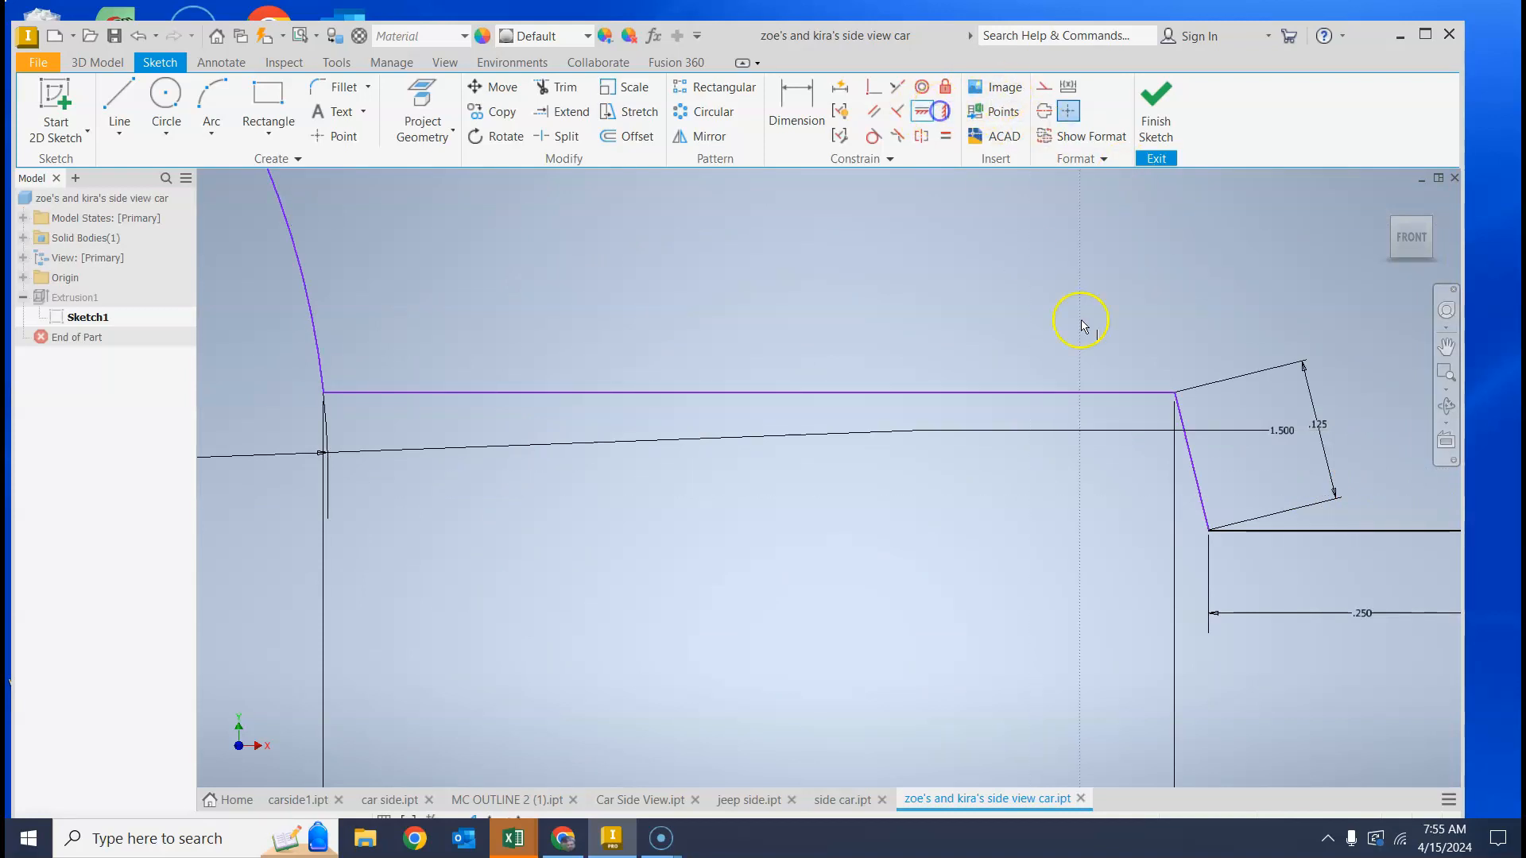
left_click(1198, 478)
scroll(1198, 477, "down", 5)
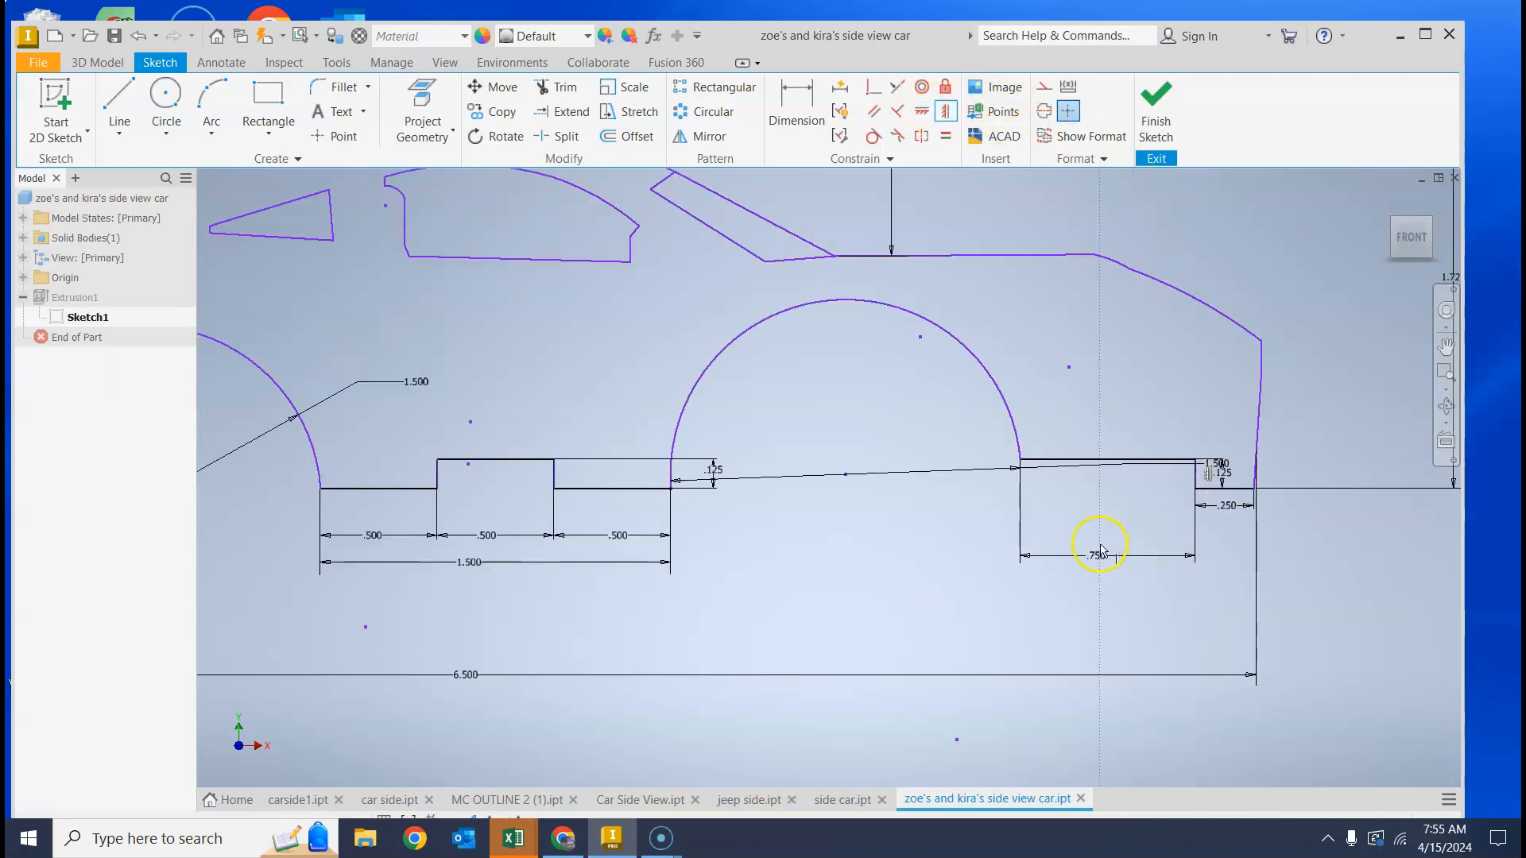
scroll(937, 543, "down", 3)
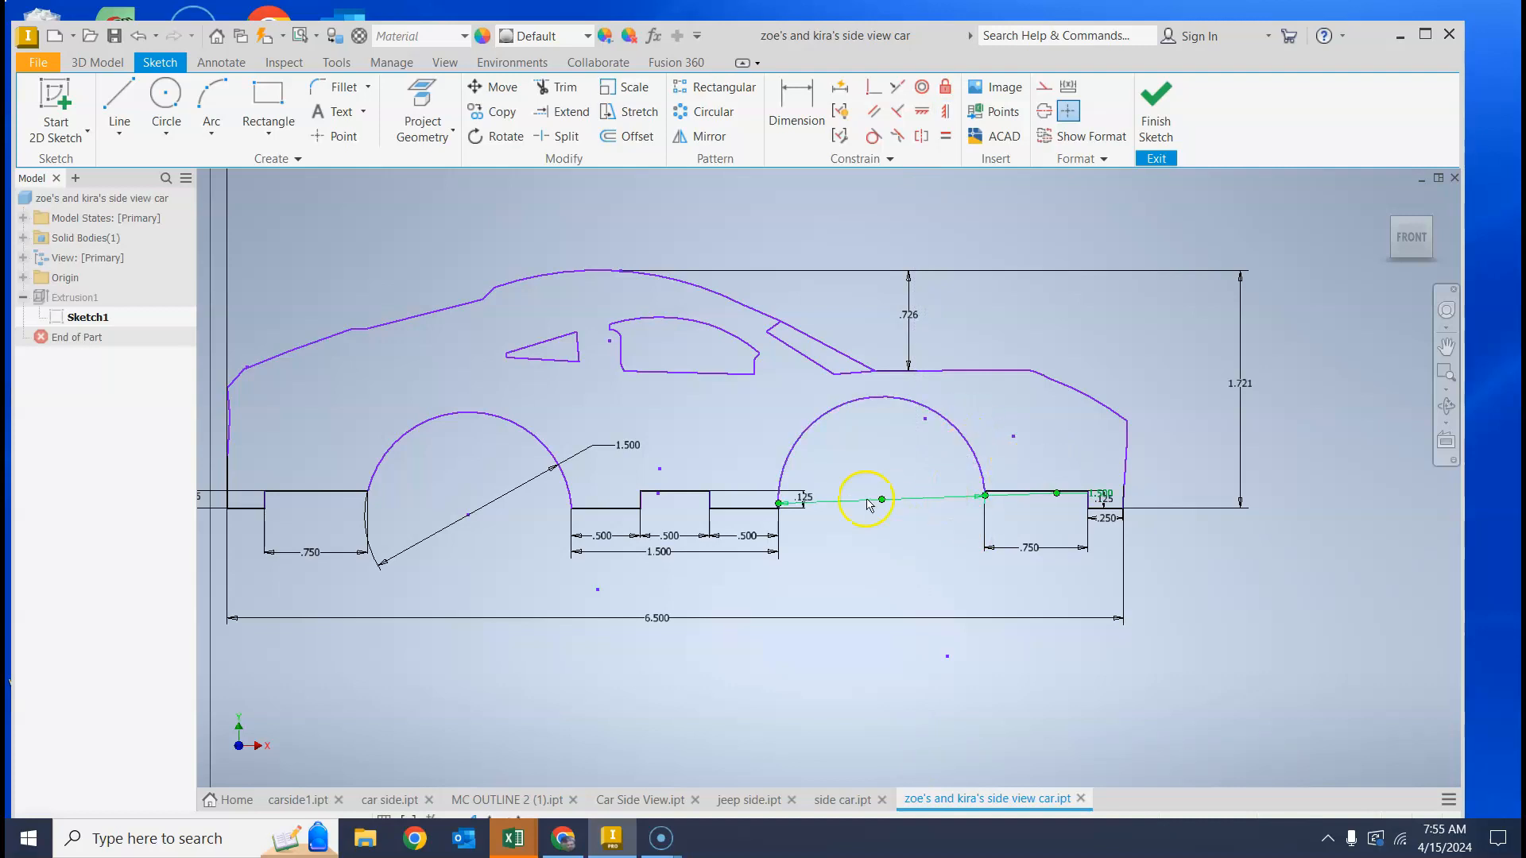
scroll(806, 502, "up", 2)
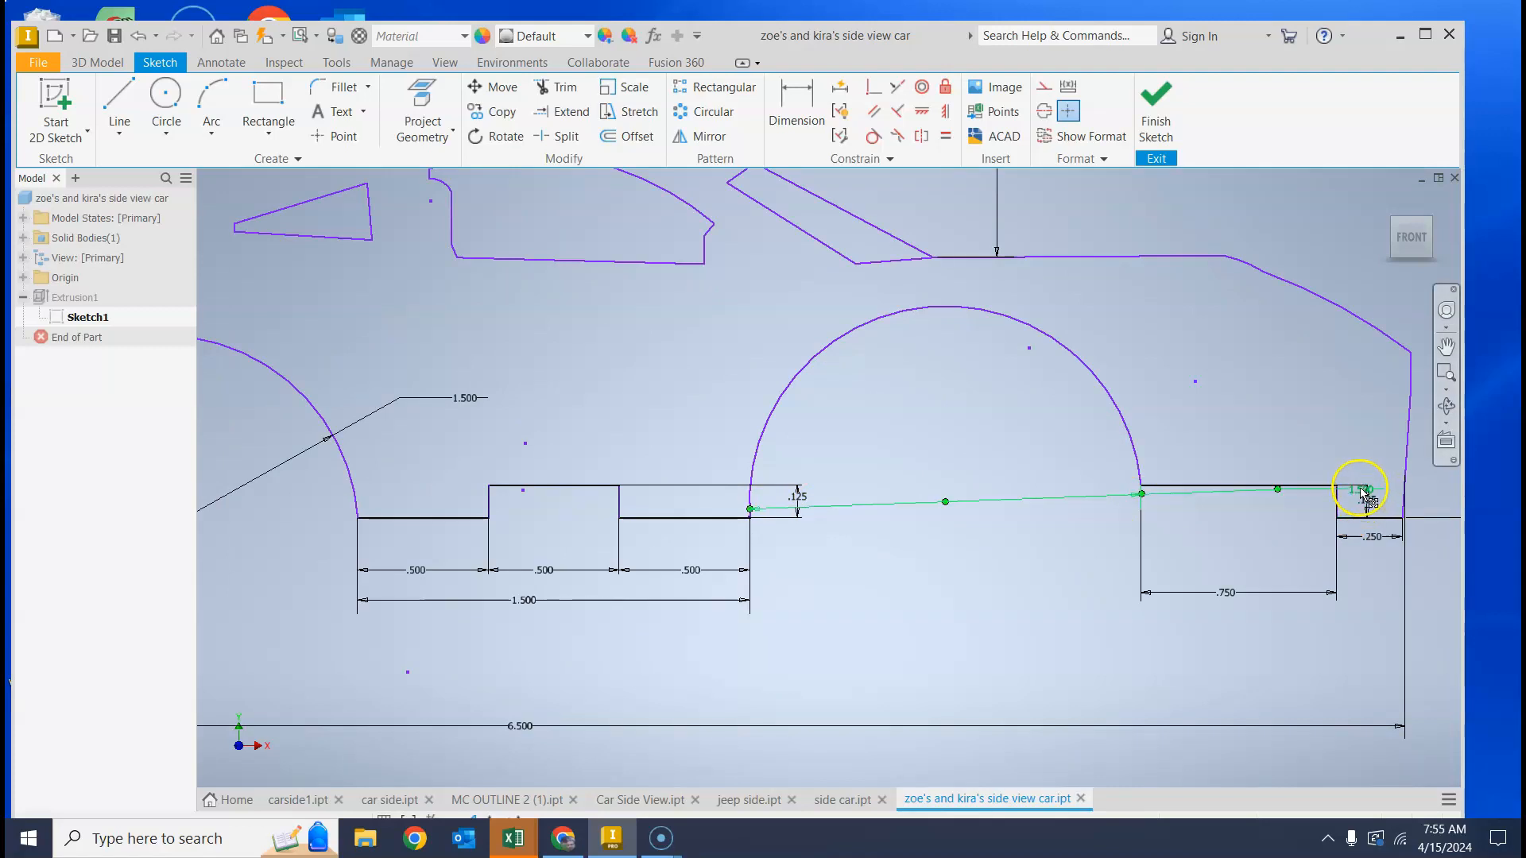
Step: Reposition the right wheel arch's diameter dimension so its label sits clear of the arch, toward the car's right end
scroll(1365, 497, "up", 3)
mouse_move(1364, 493)
left_mouse_down()
mouse_move(1242, 404)
mouse_move(946, 324)
left_mouse_up()
left_click(1209, 389)
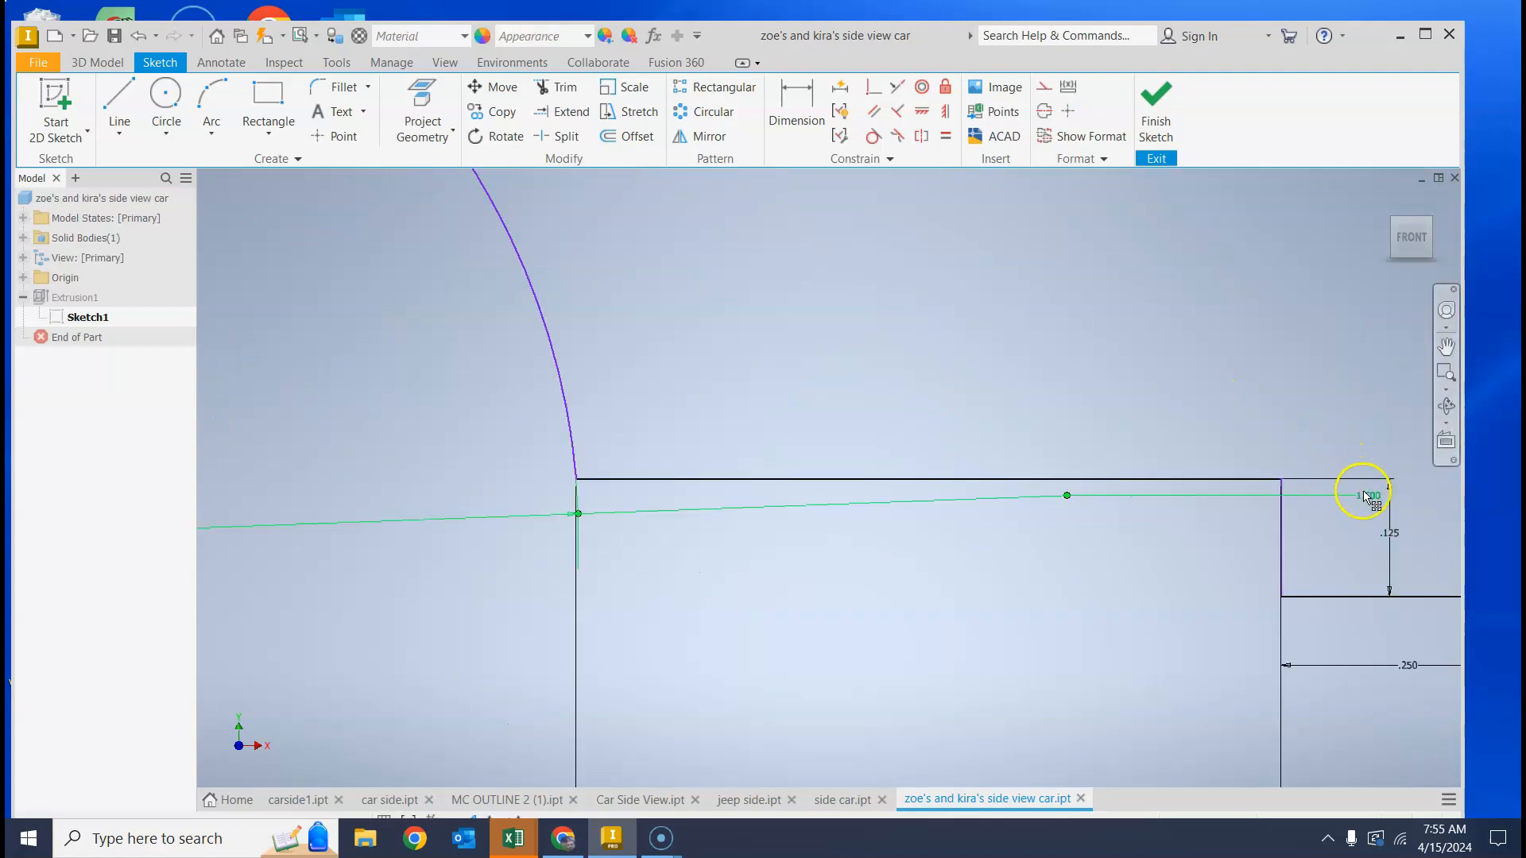
mouse_move(1361, 493)
left_mouse_down()
mouse_move(777, 262)
mouse_move(745, 267)
left_mouse_up()
scroll(745, 263, "down", 3)
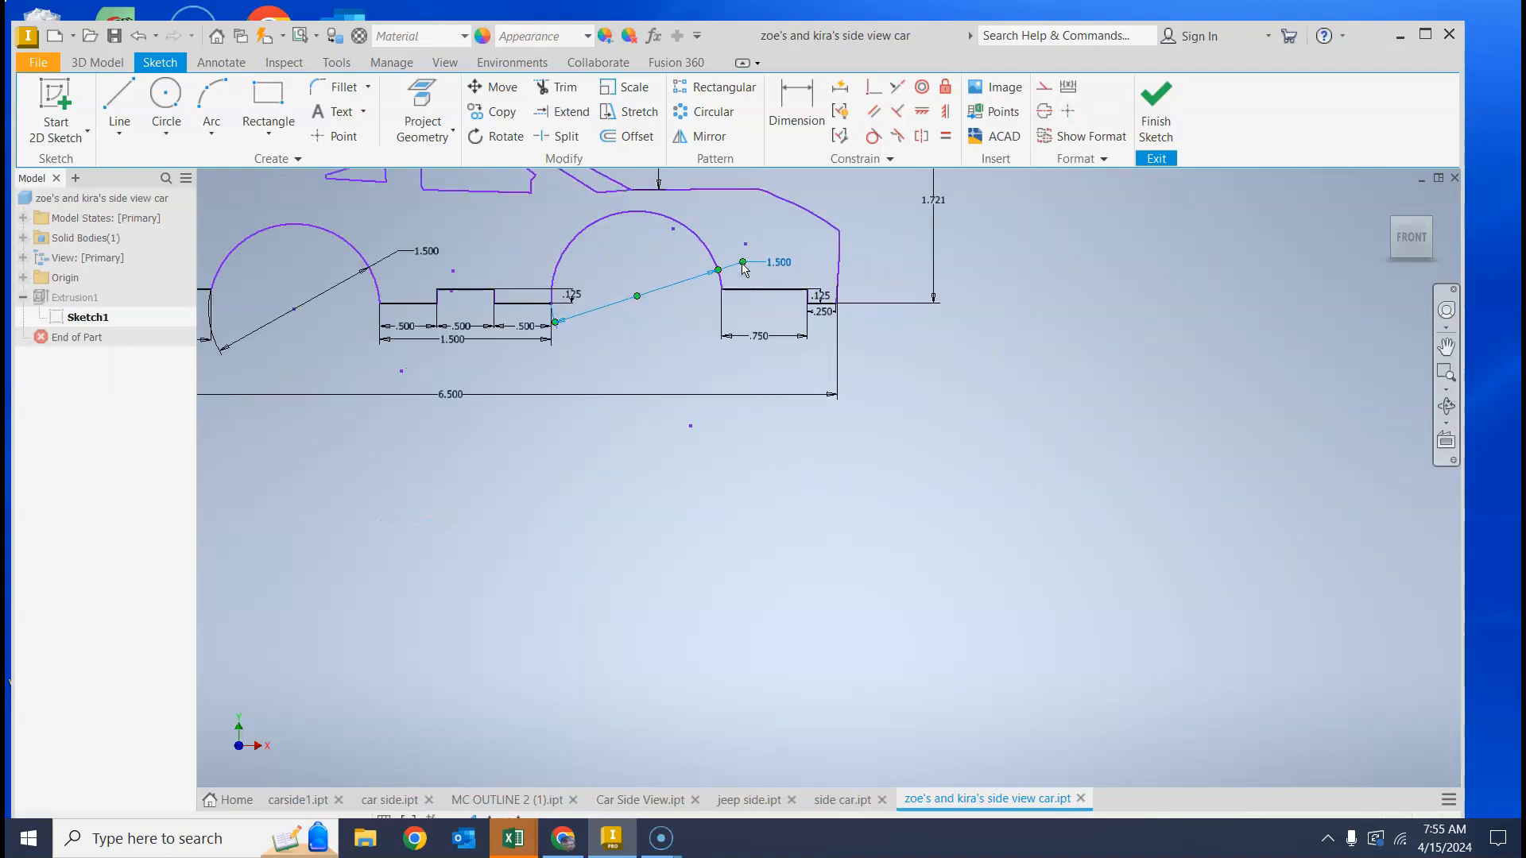
mouse_move(646, 271)
middle_mouse_down()
mouse_move(804, 388)
mouse_move(856, 454)
middle_mouse_up()
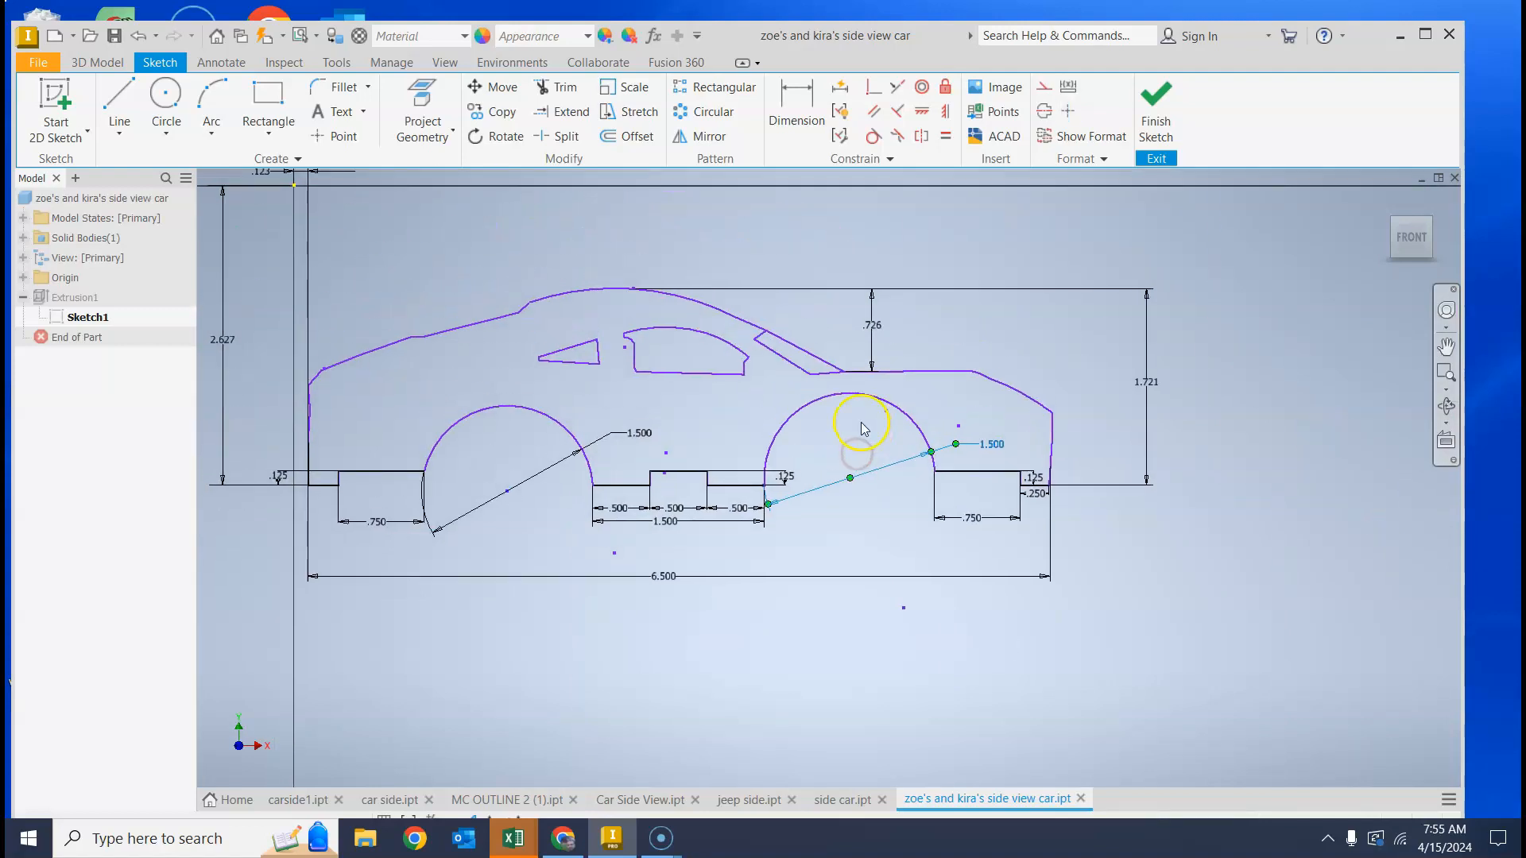
scroll(865, 429, "down", 2)
left_click_drag(934, 443, 913, 416)
middle_click_drag(926, 377, 1018, 425)
scroll(847, 472, "up", 3)
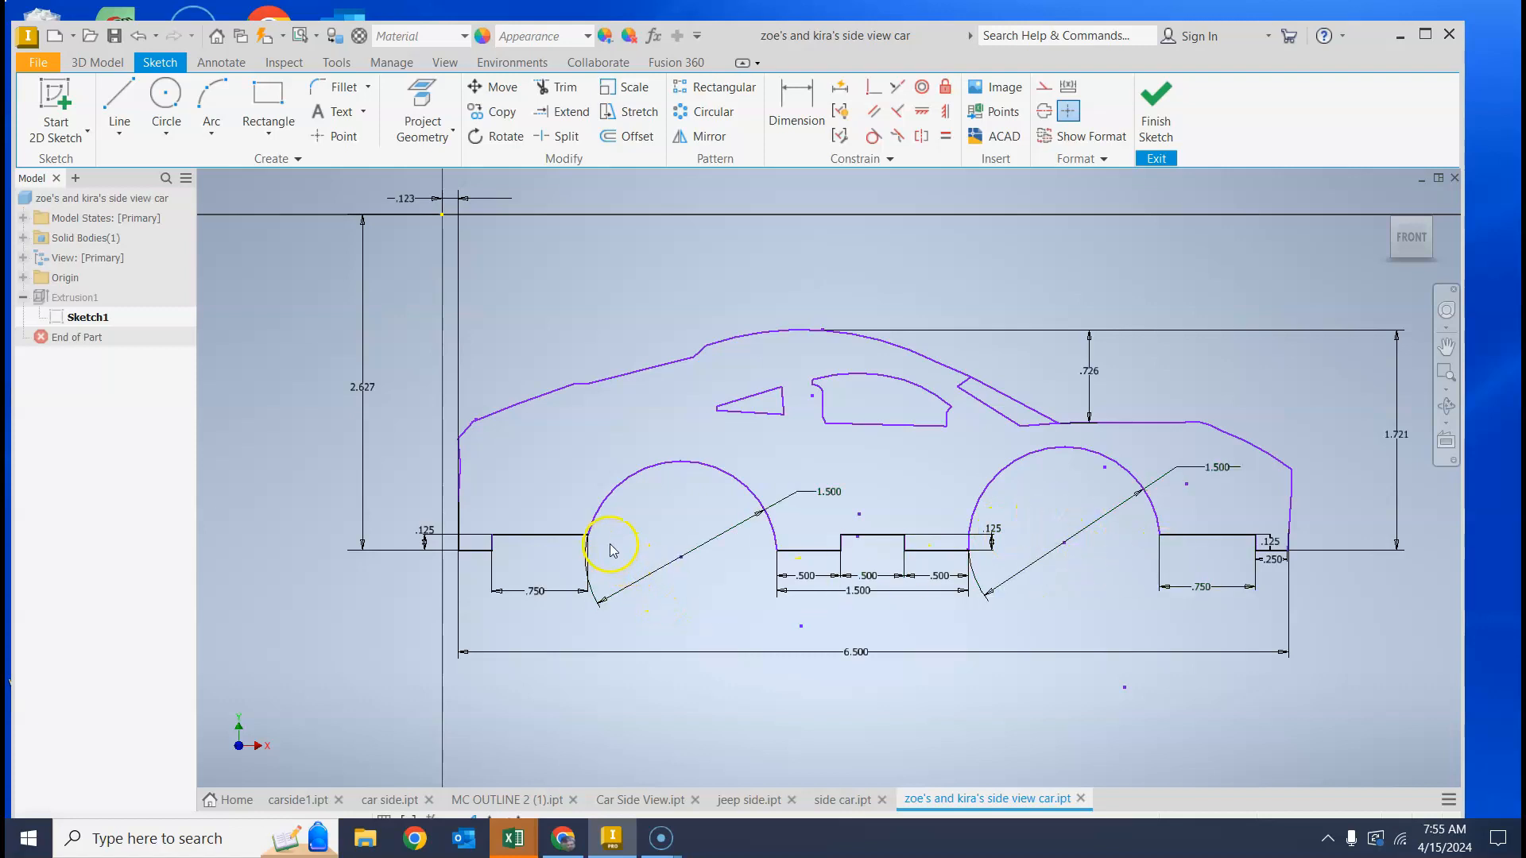
Step: Move the corner where the left .750 underside segment meets the wheel arch to test how freely it shifts
left_click_drag(592, 543, 579, 510)
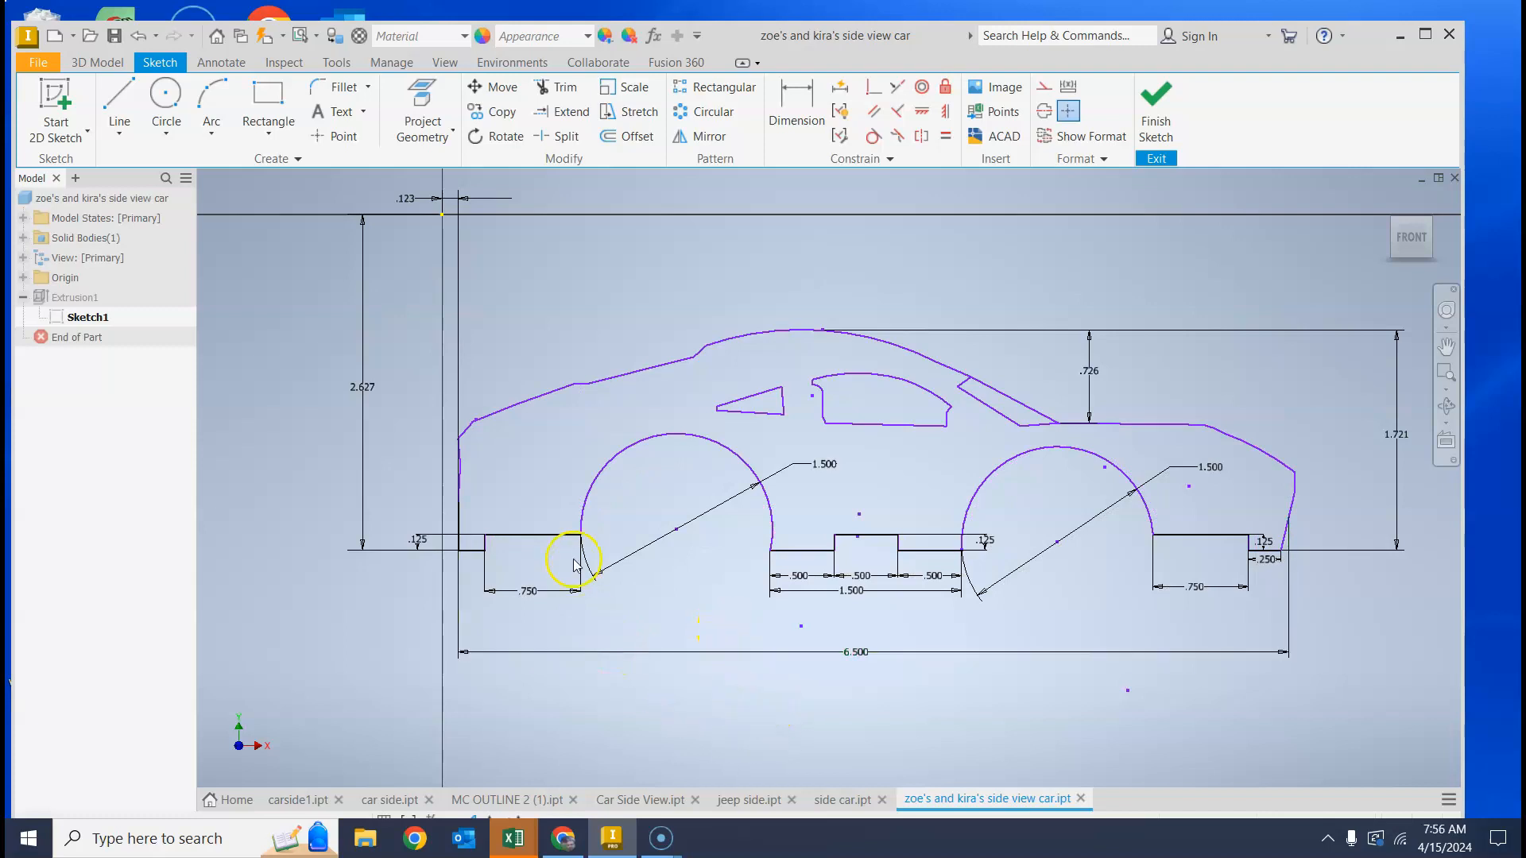
left_click_drag(584, 536, 717, 616)
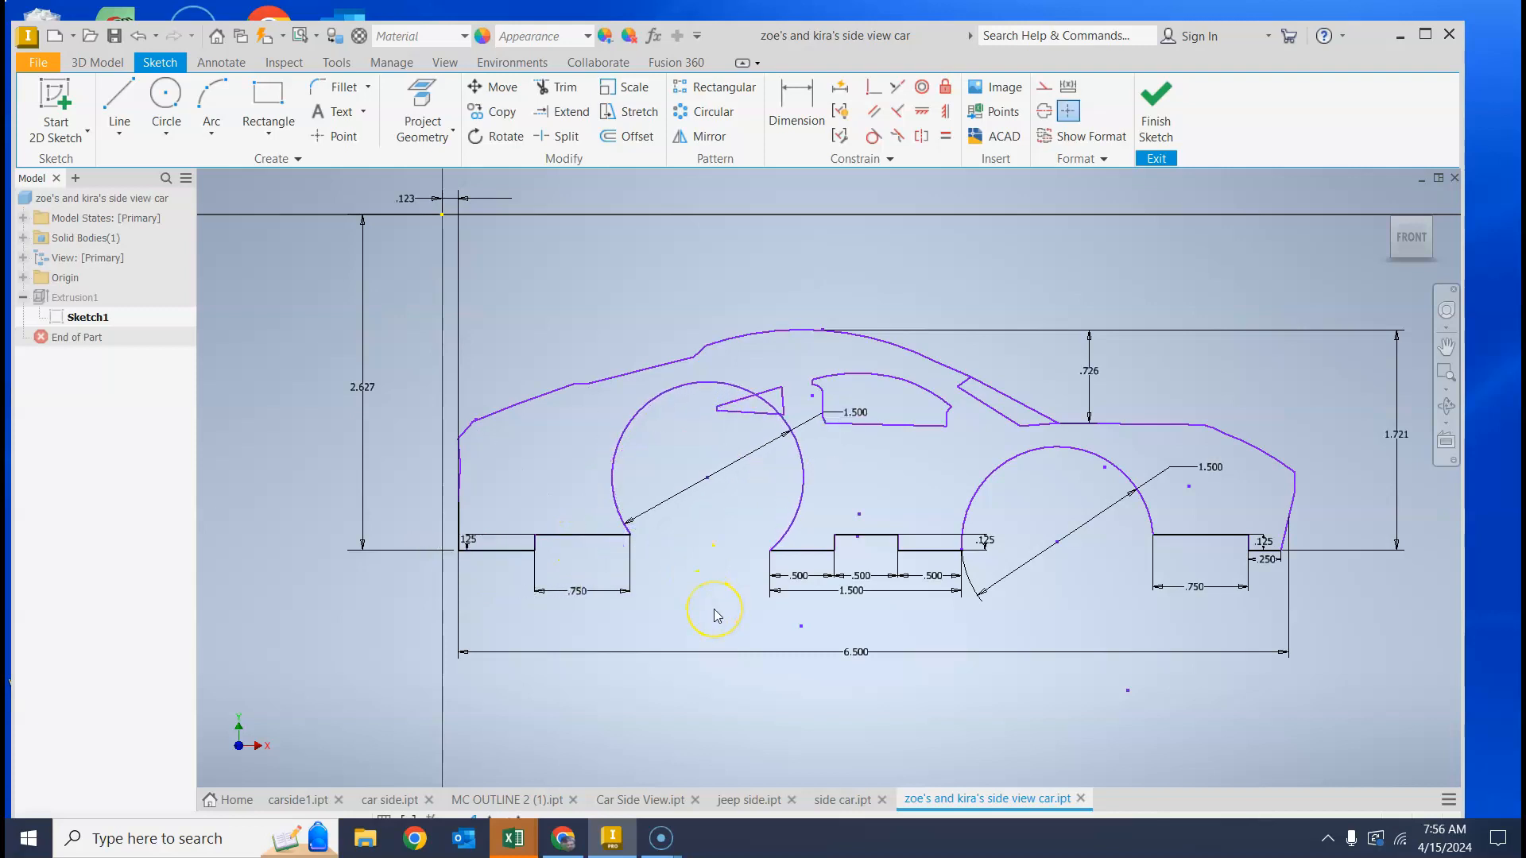
left_click_drag(633, 535, 688, 587)
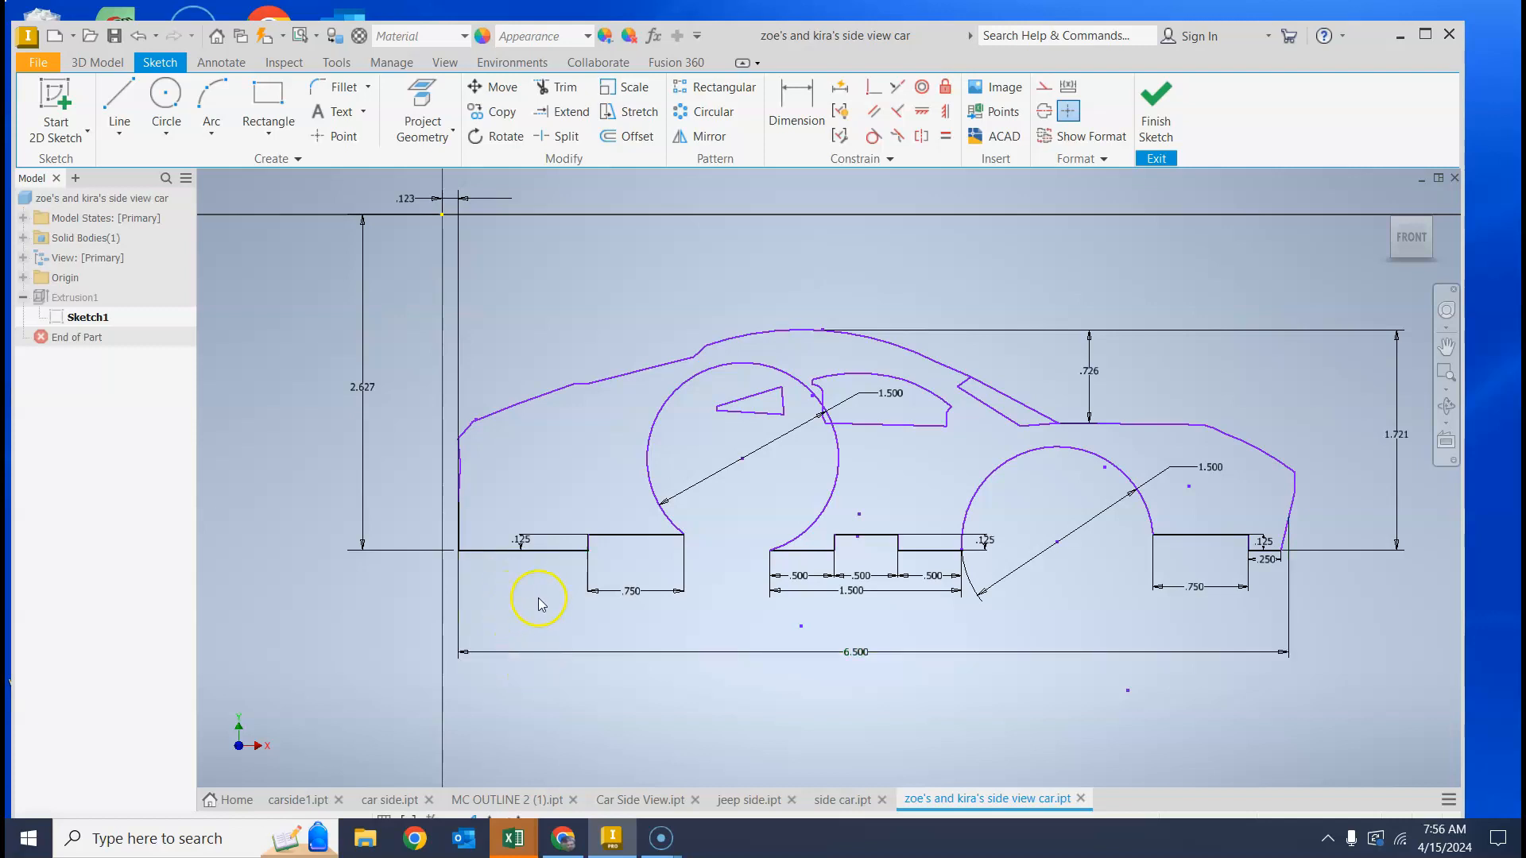
left_click(797, 111)
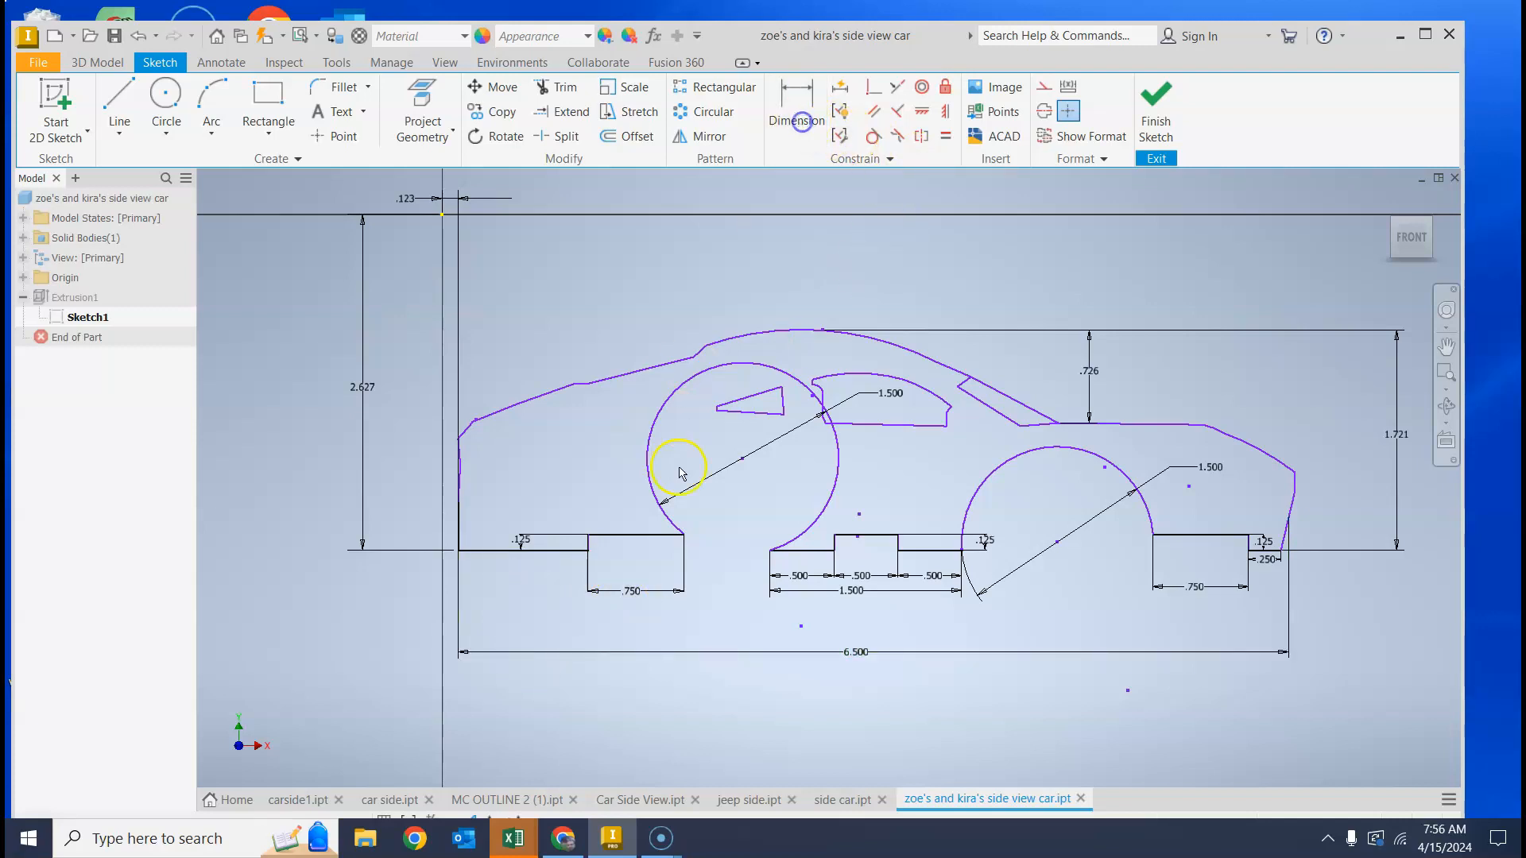
left_click(589, 549)
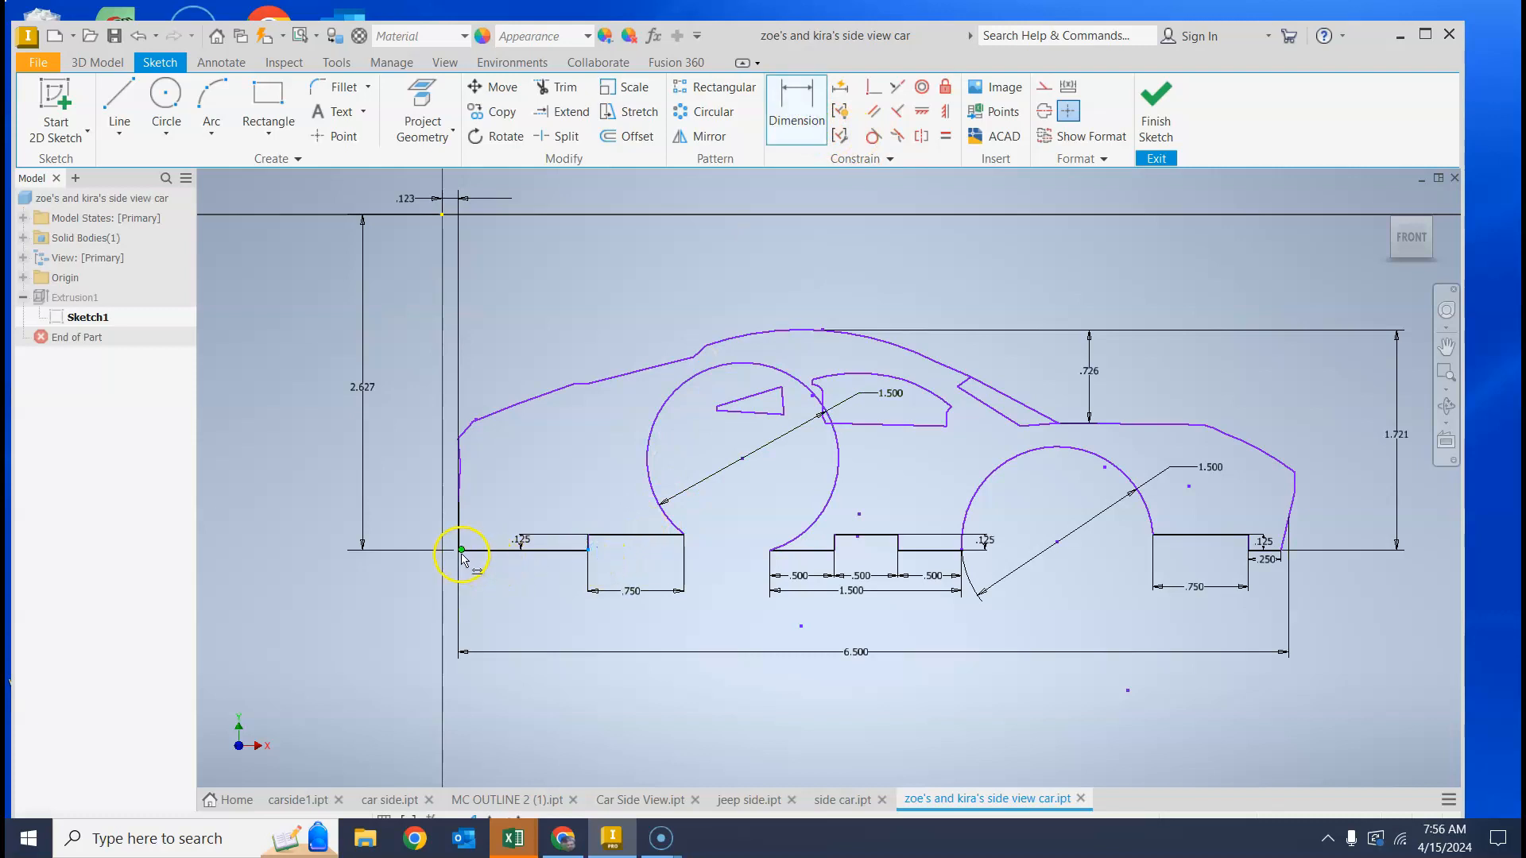
left_click(462, 549)
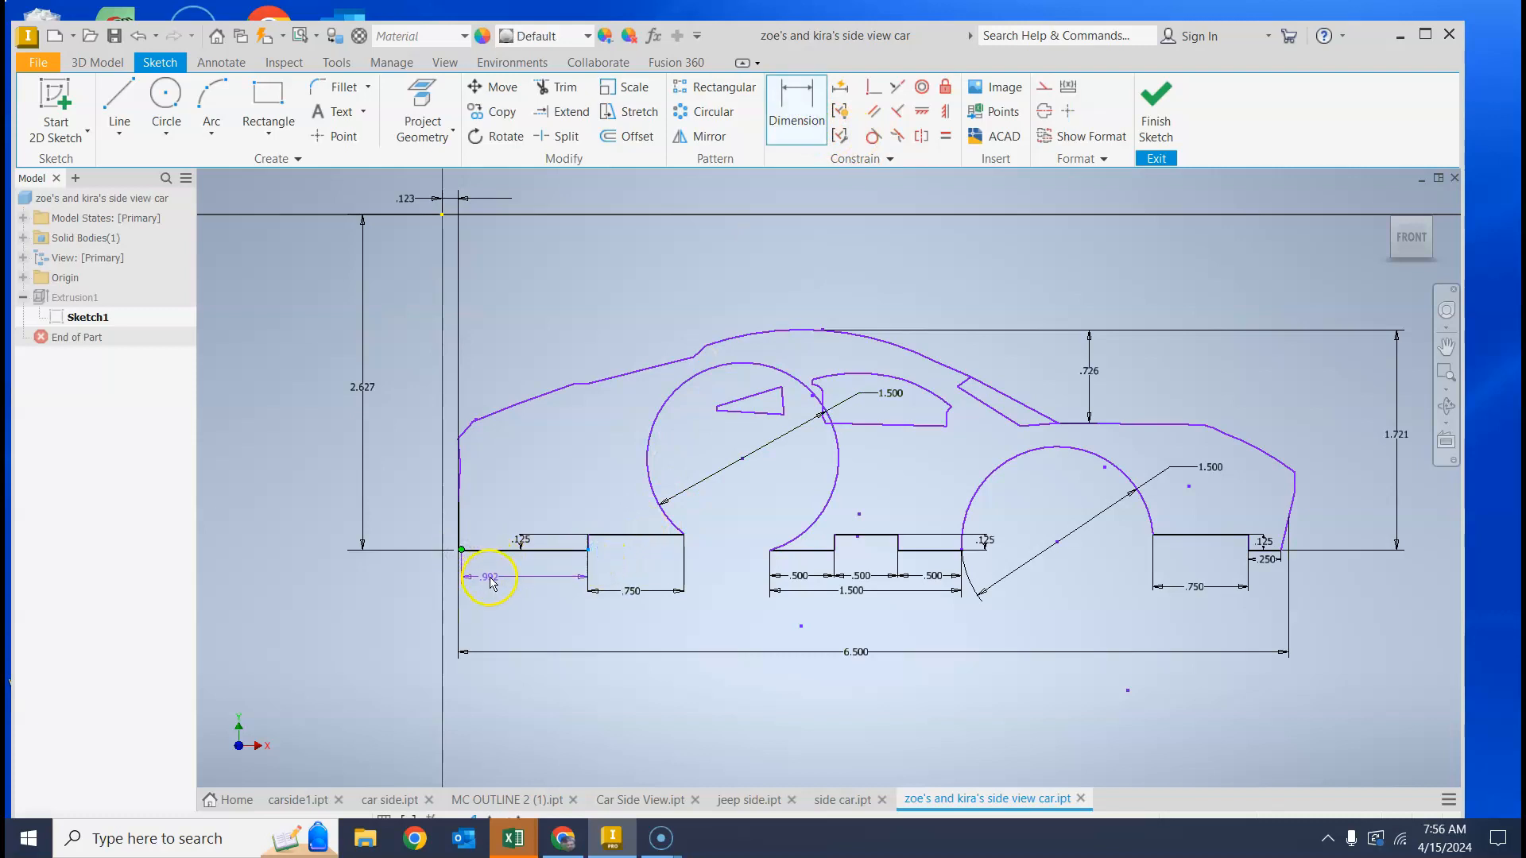
key("Escape")
Step: Dimension the bottom segment at the car's left end to .25 in and leave the Dimension command
scroll(489, 580, "up", 3)
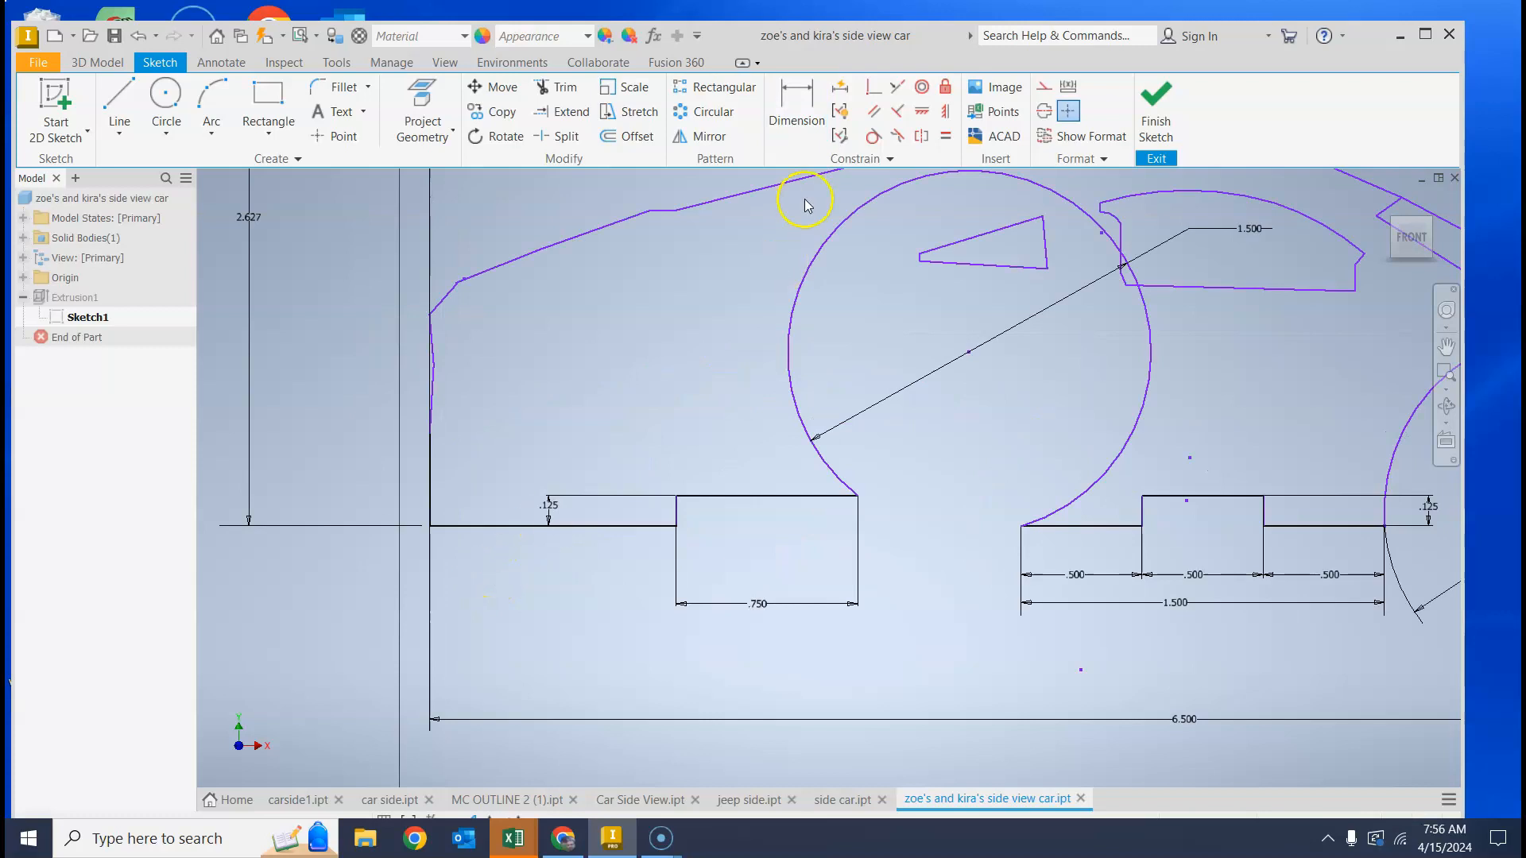
left_click(792, 123)
left_click(429, 525)
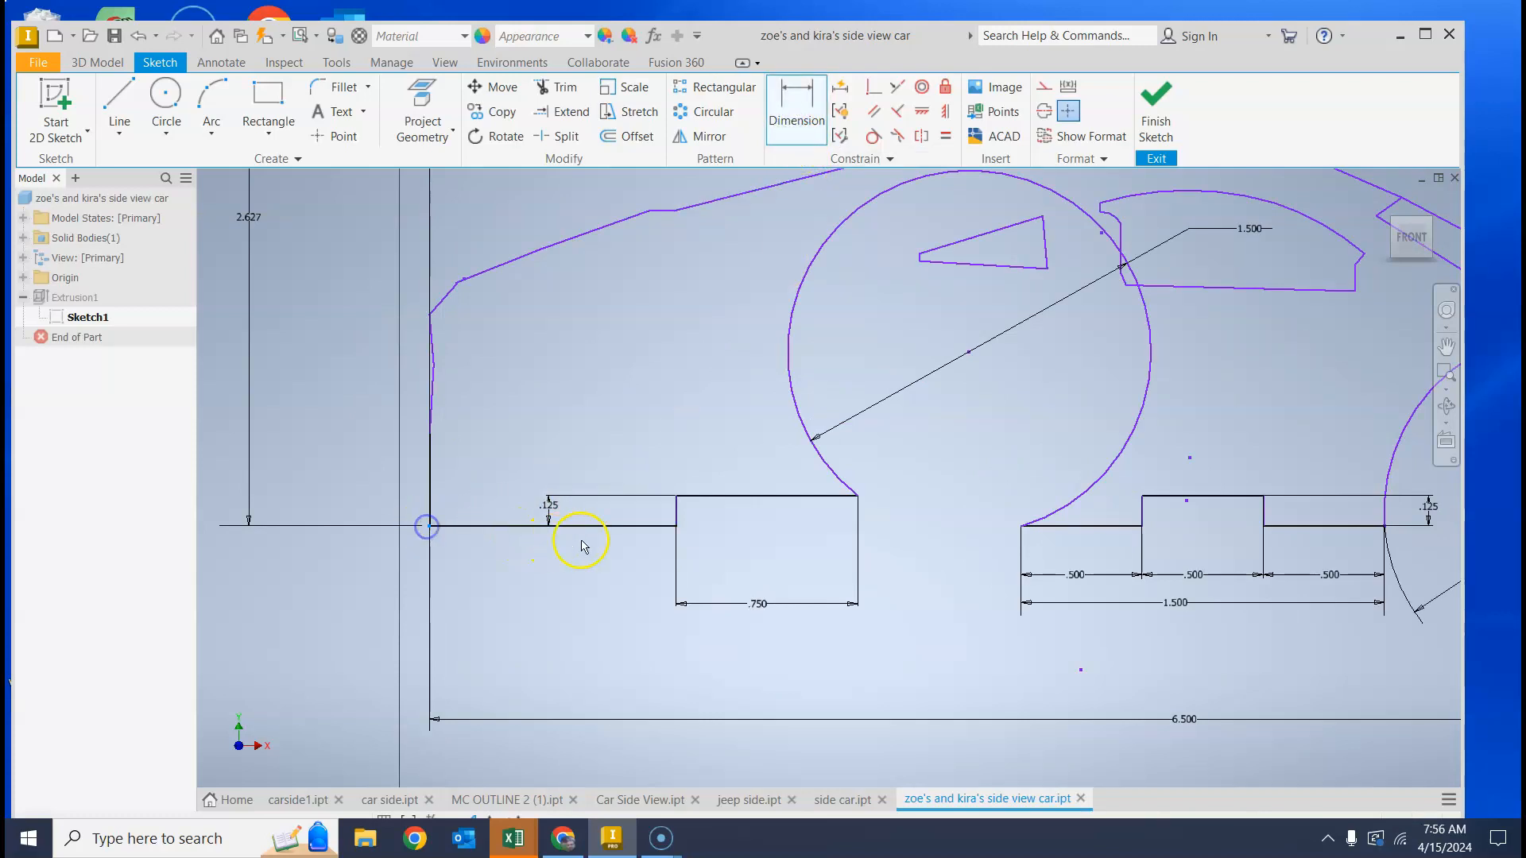
left_click(675, 527)
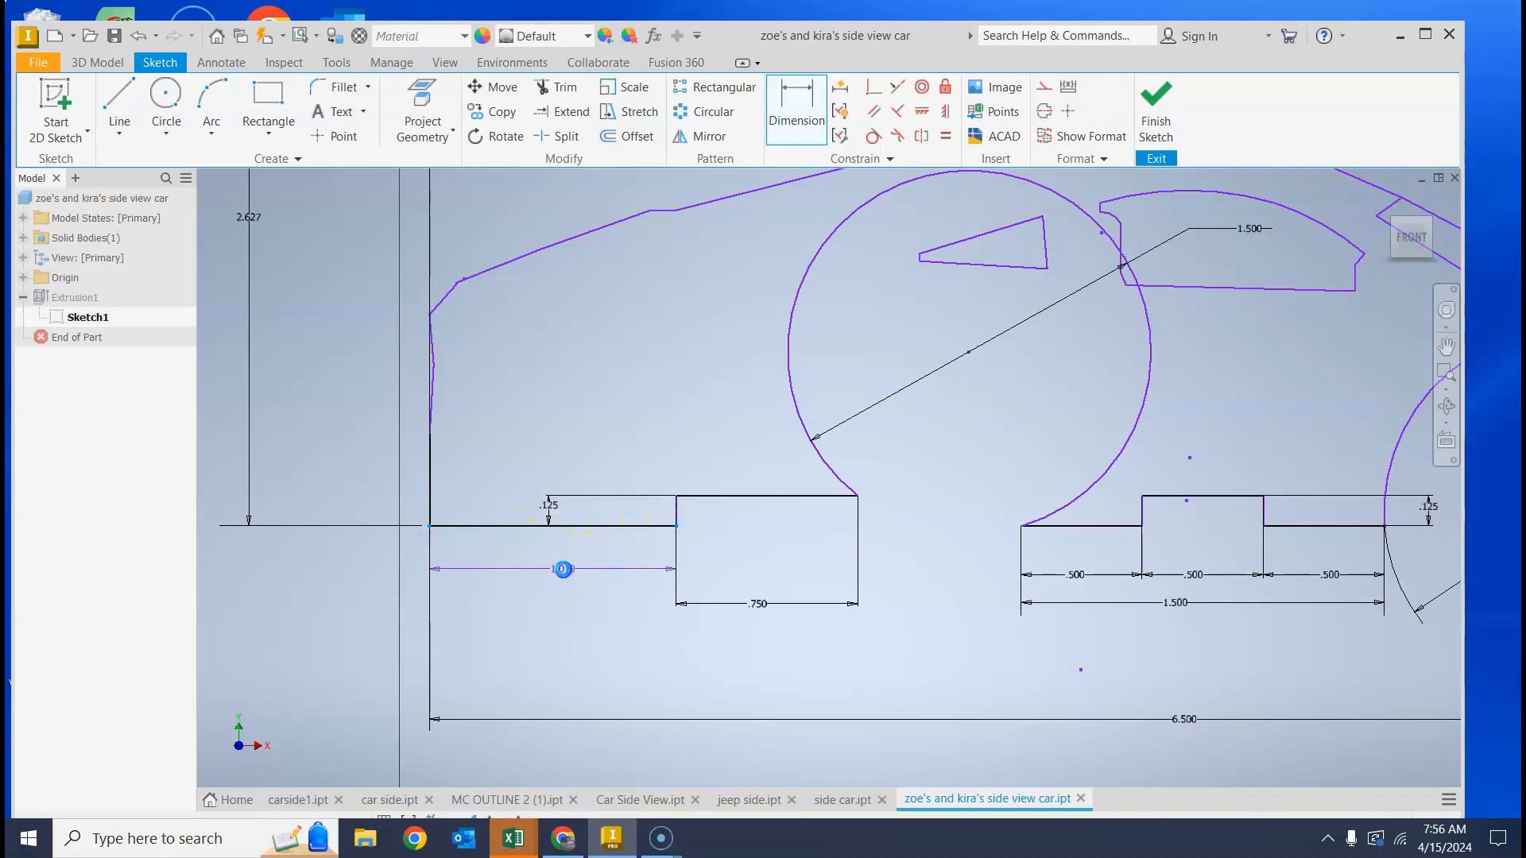
left_click(562, 569)
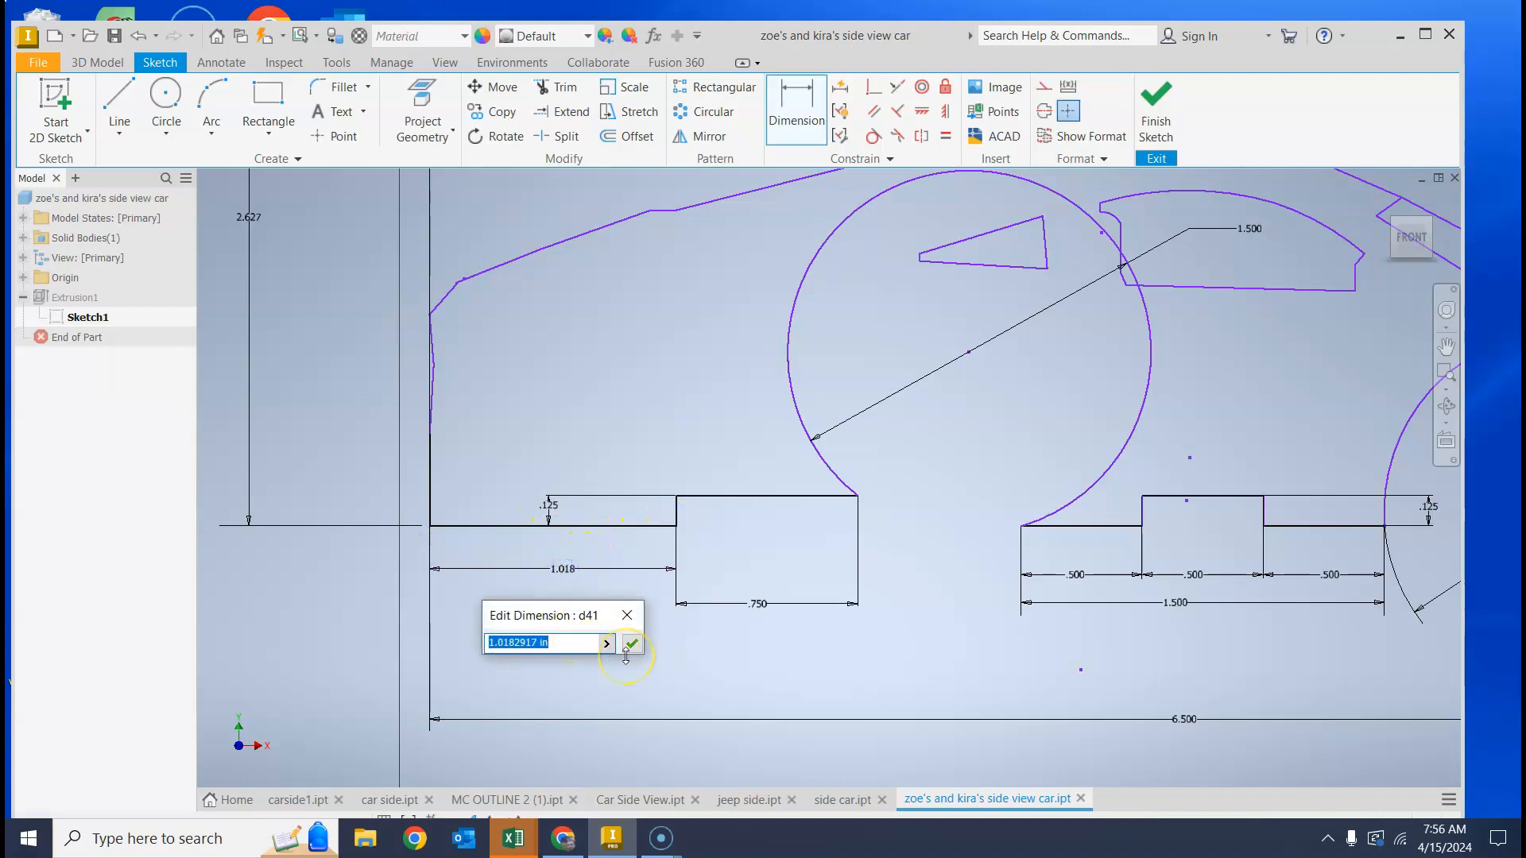
type(".25")
key("Return")
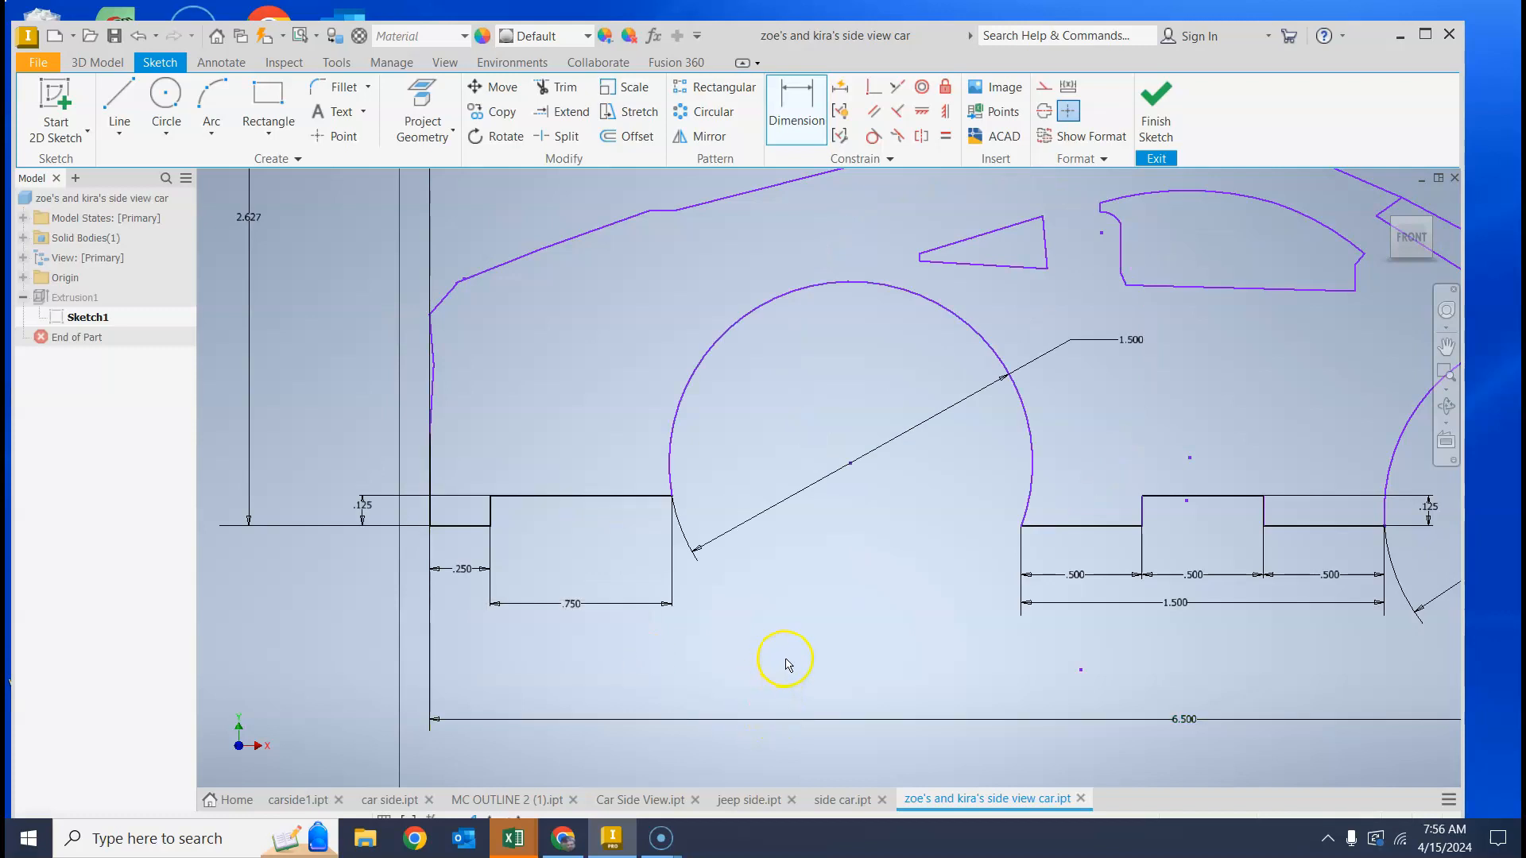
key("Escape")
Step: Test whether both end points of the left wheel arch can still be moved, dismissing any message
left_click_drag(673, 496, 727, 437)
left_click_drag(675, 497, 703, 434)
mouse_move(1023, 526)
left_mouse_down()
mouse_move(1016, 475)
mouse_move(1021, 529)
mouse_move(1041, 513)
left_mouse_up()
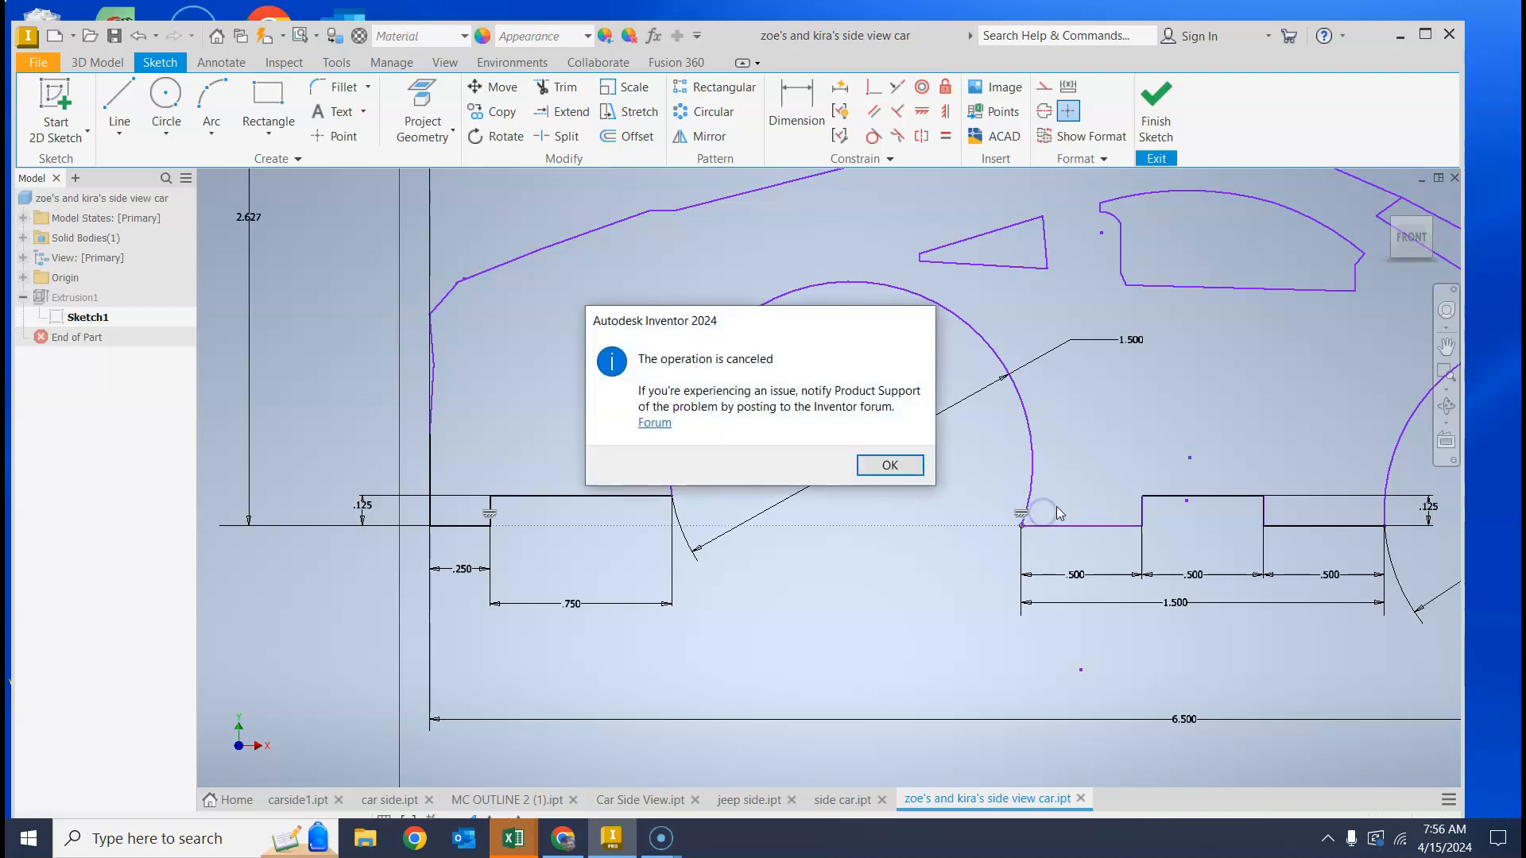
left_click(898, 465)
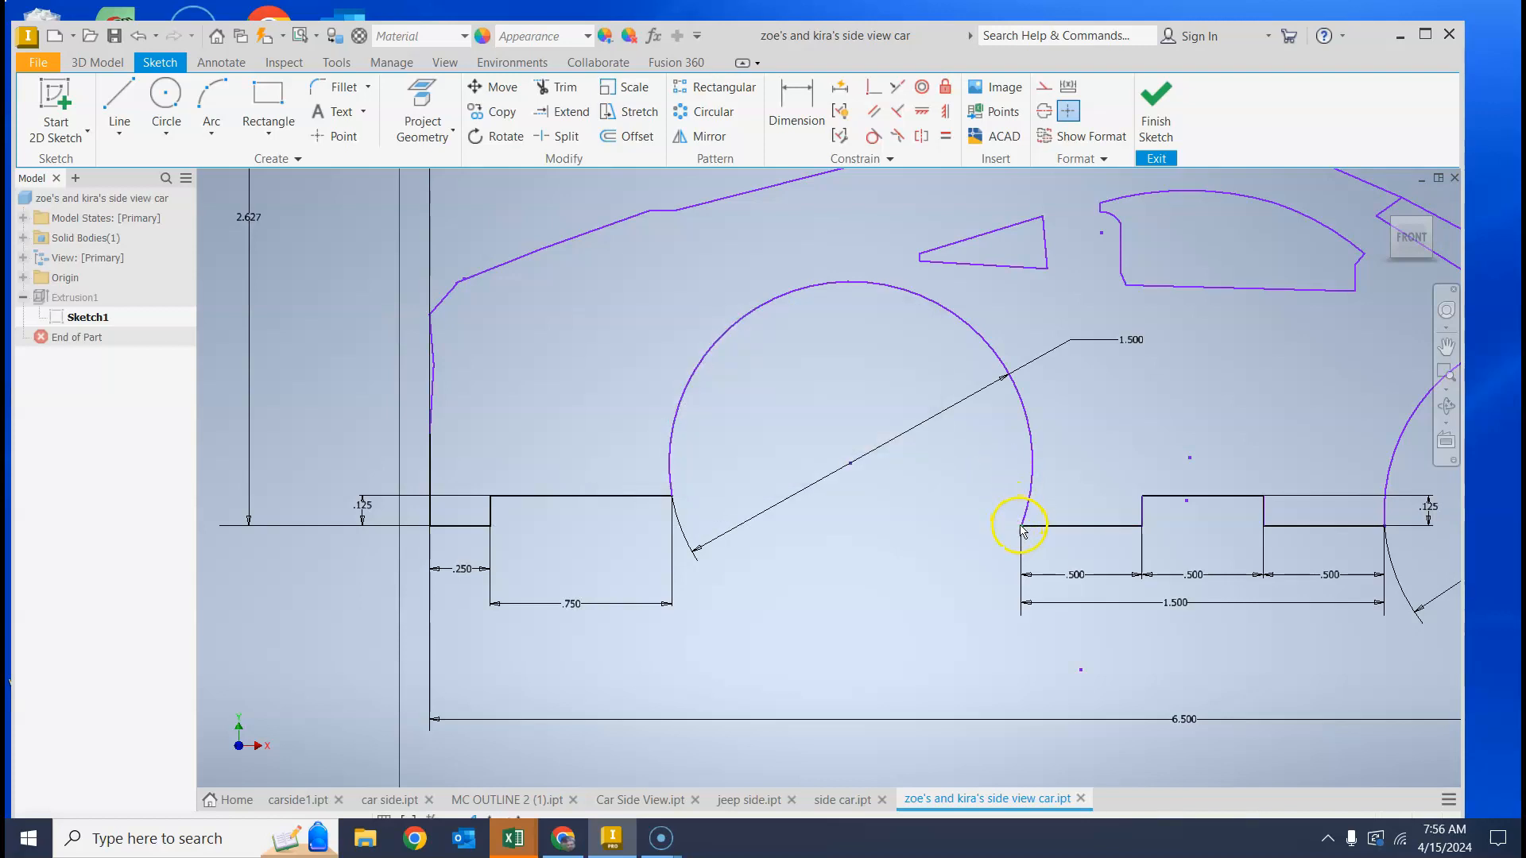
left_click_drag(1021, 527, 1083, 464)
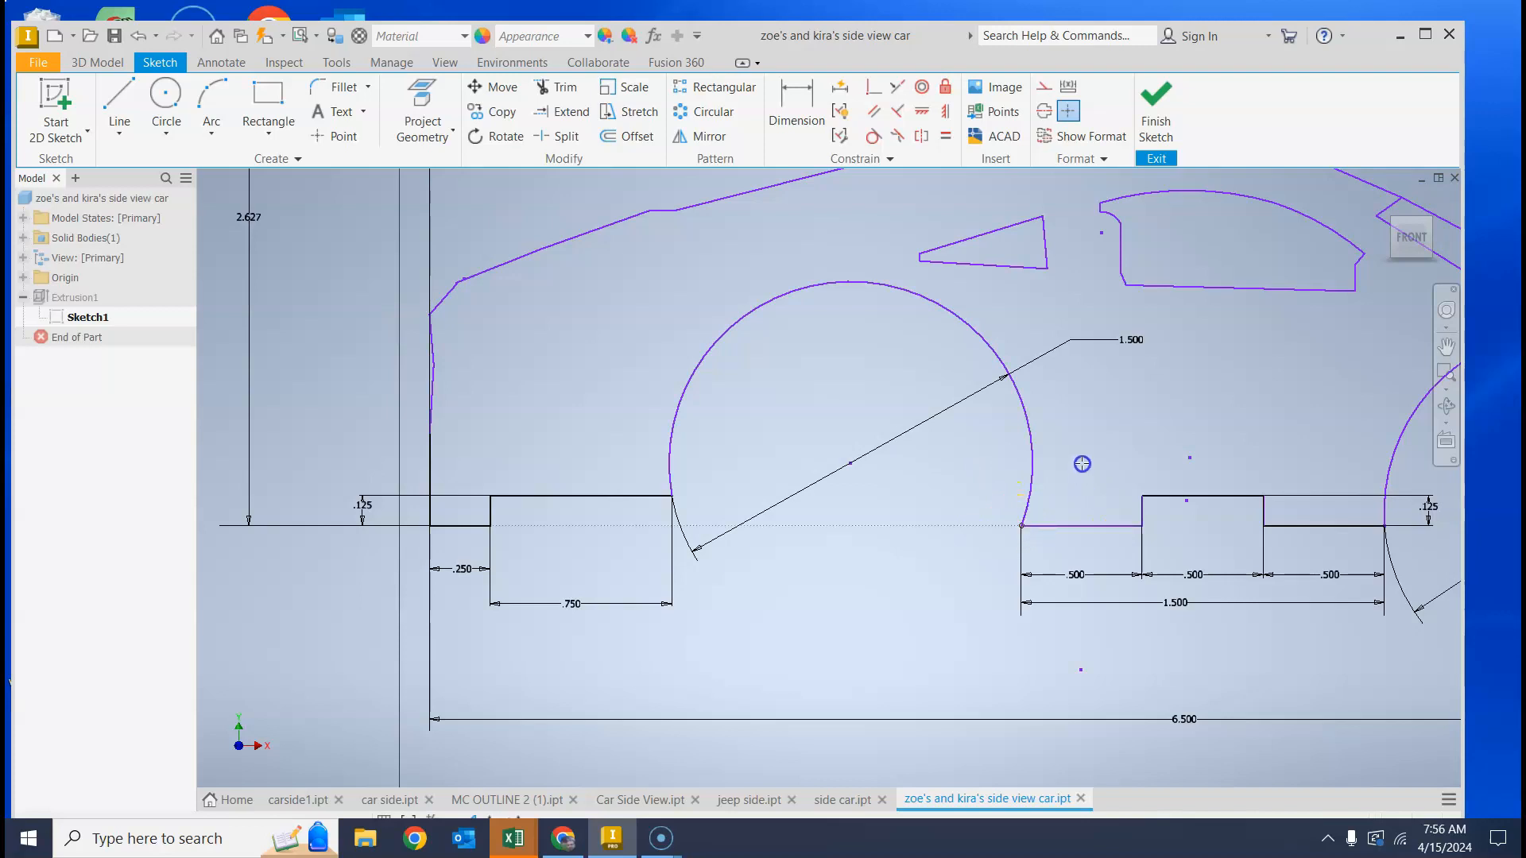
left_click_drag(1022, 526, 1060, 444)
Step: Set the left wheel arch's diameter to 1 in
scroll(1106, 342, "down", 2)
middle_click_drag(1147, 363, 932, 475)
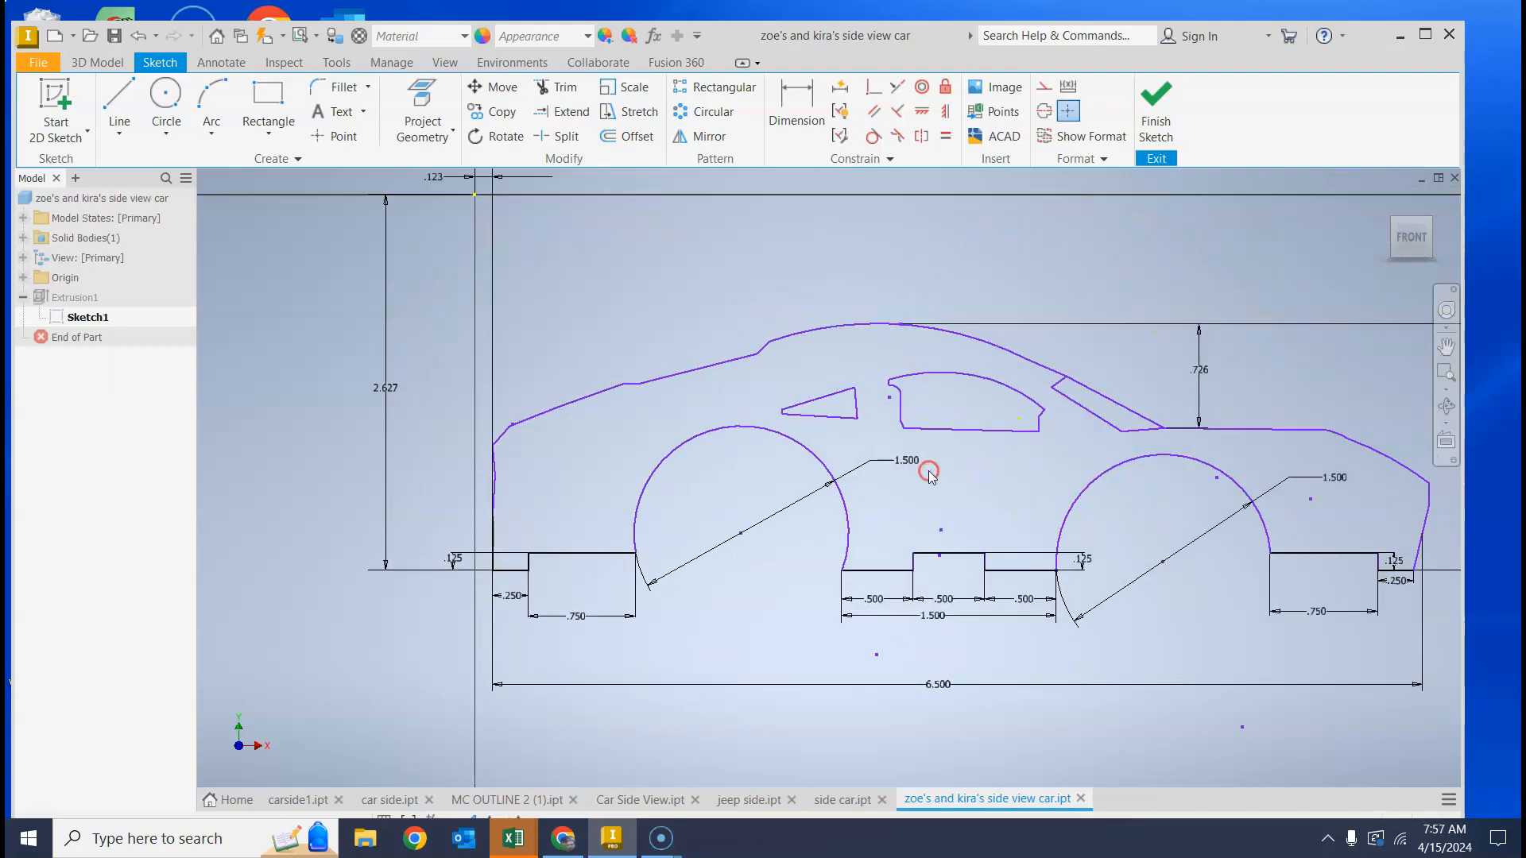
double_click(910, 462)
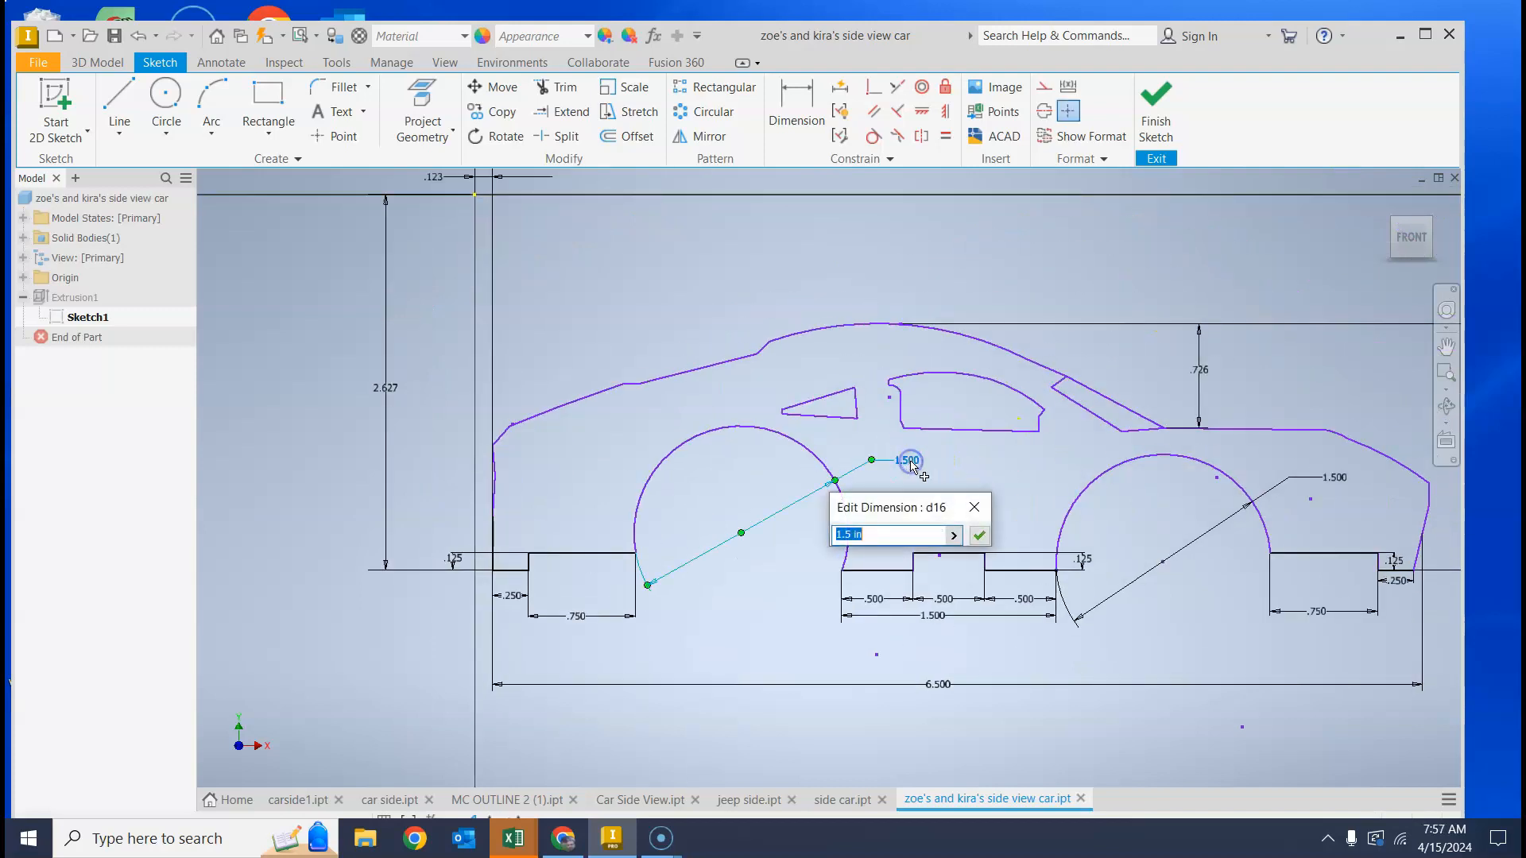
key("Return")
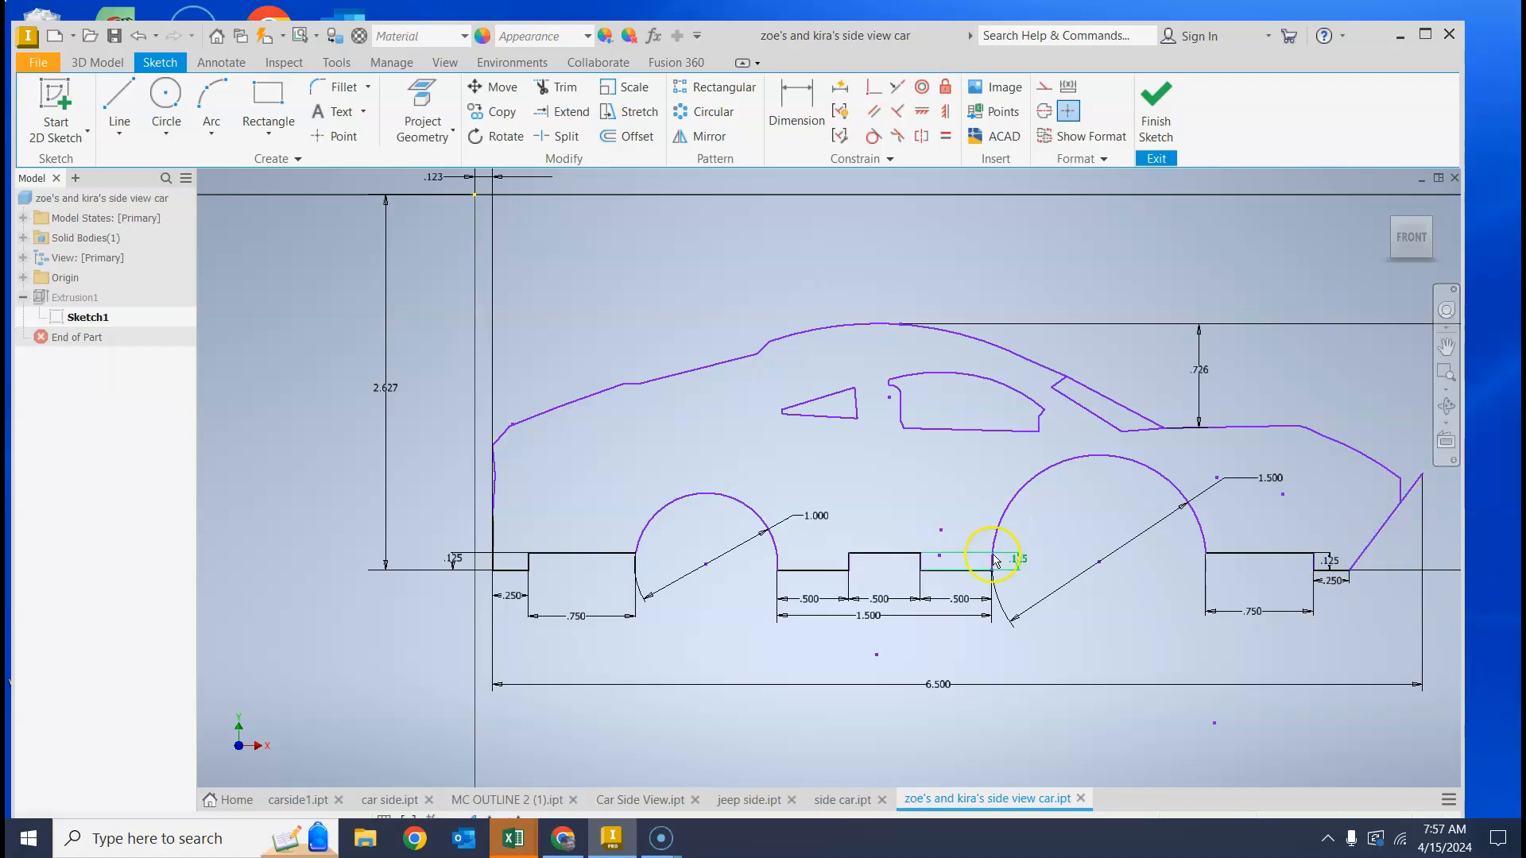
Step: Reduce the left wheel arch's diameter to .5 in, and undo both of its diameter changes
double_click(819, 519)
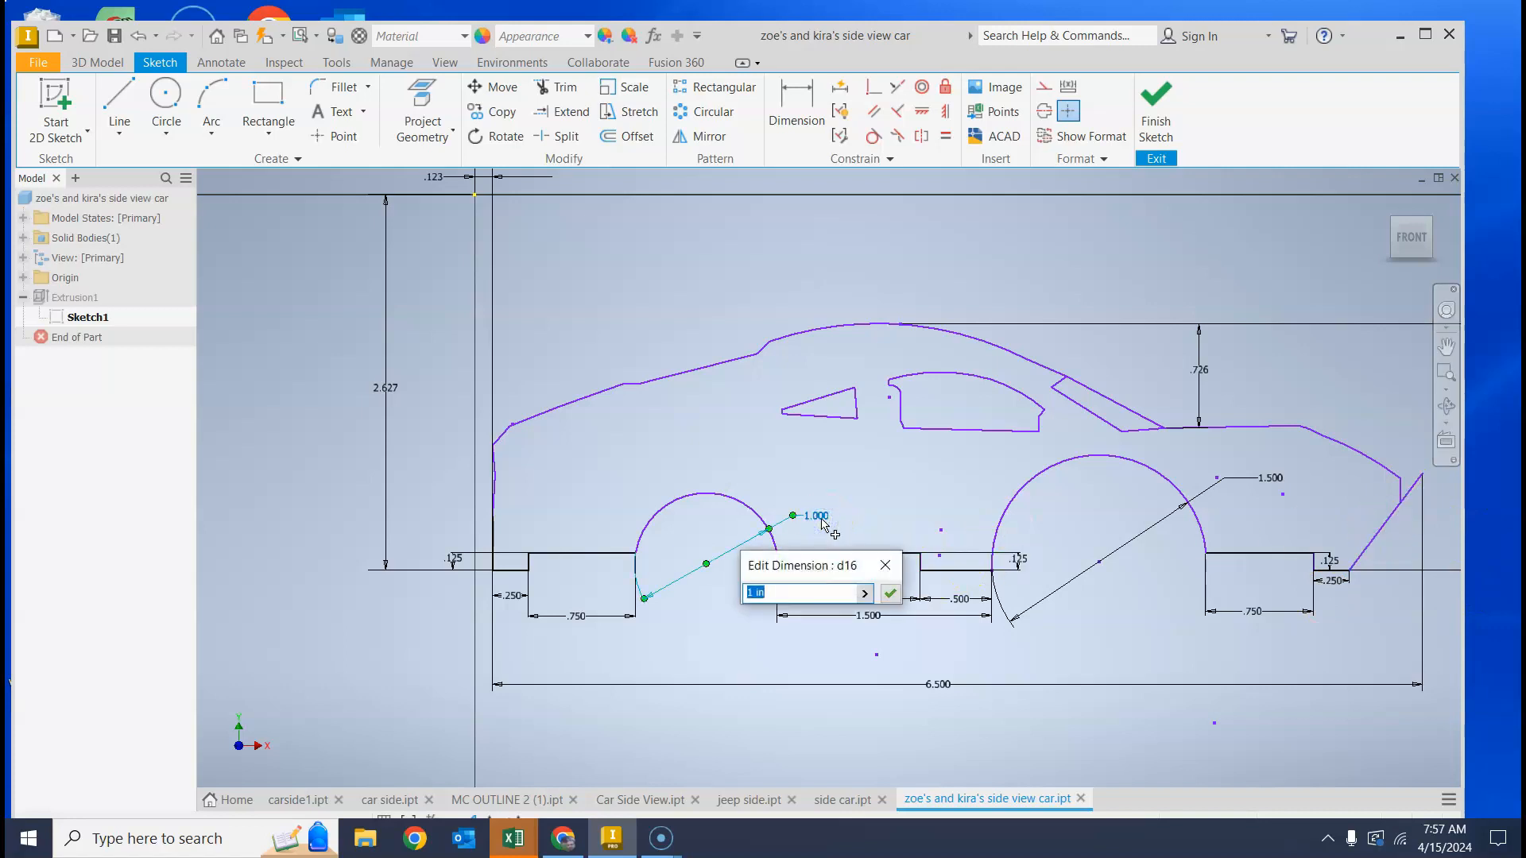
type(".5")
key("Return")
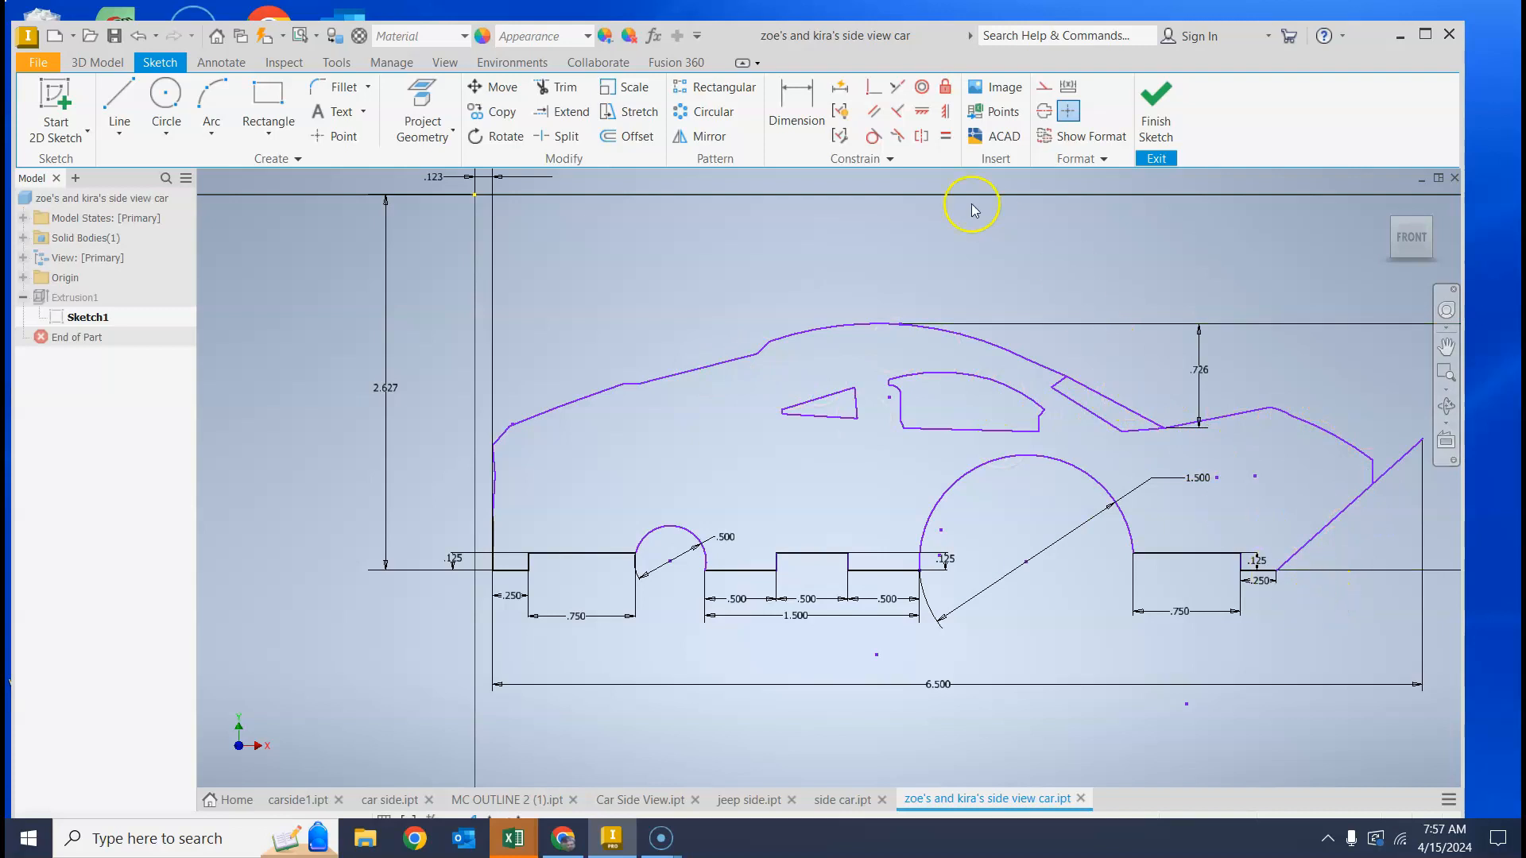
key("d")
key("ctrl+z")
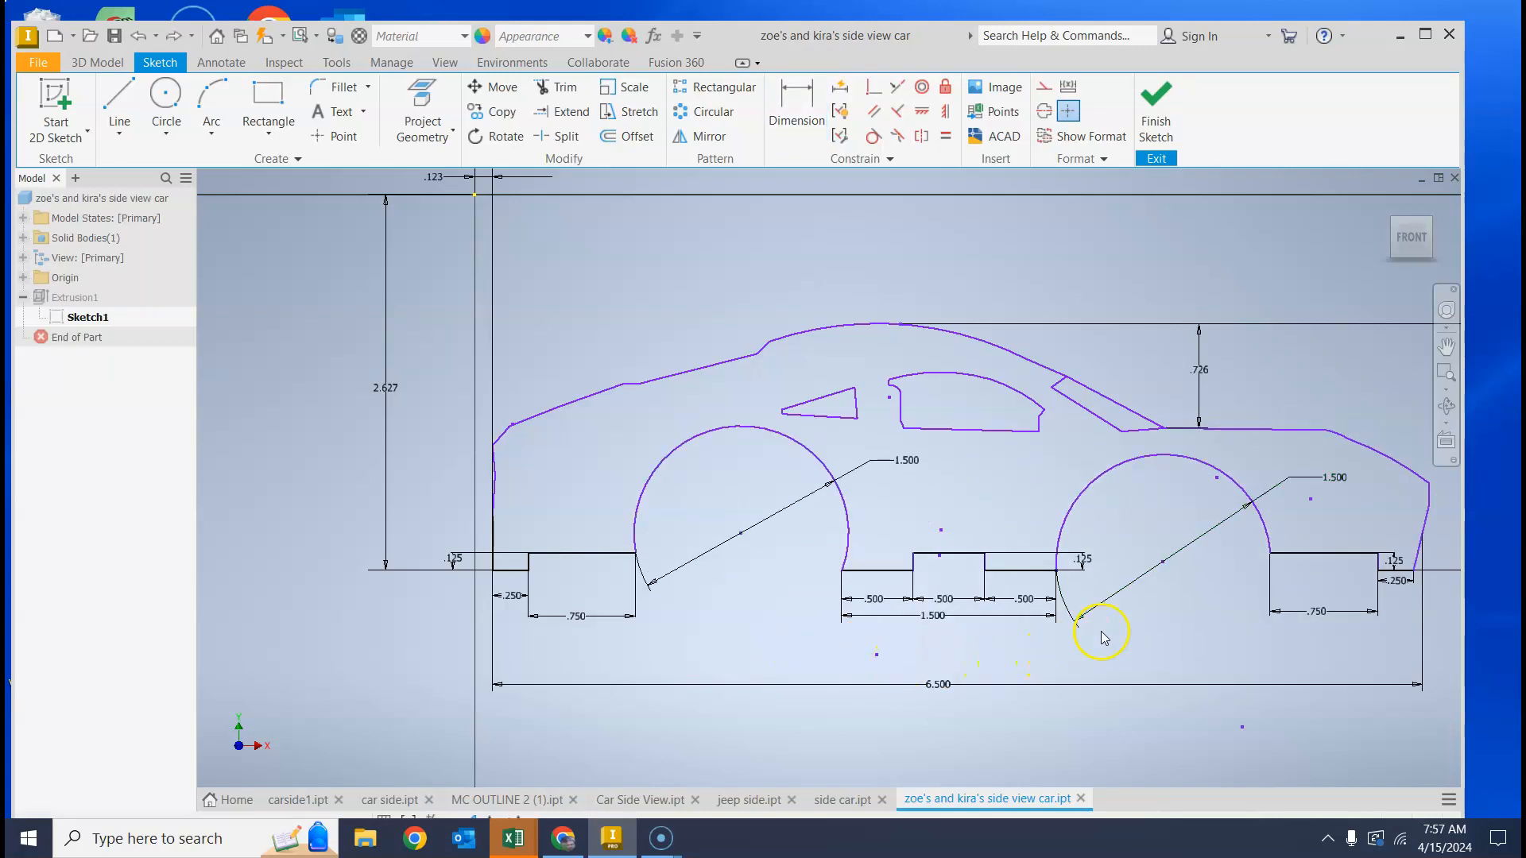
Step: Add a horizontal dimension between the bottom corners at the car's two ends, accepting the measured length
left_click(796, 111)
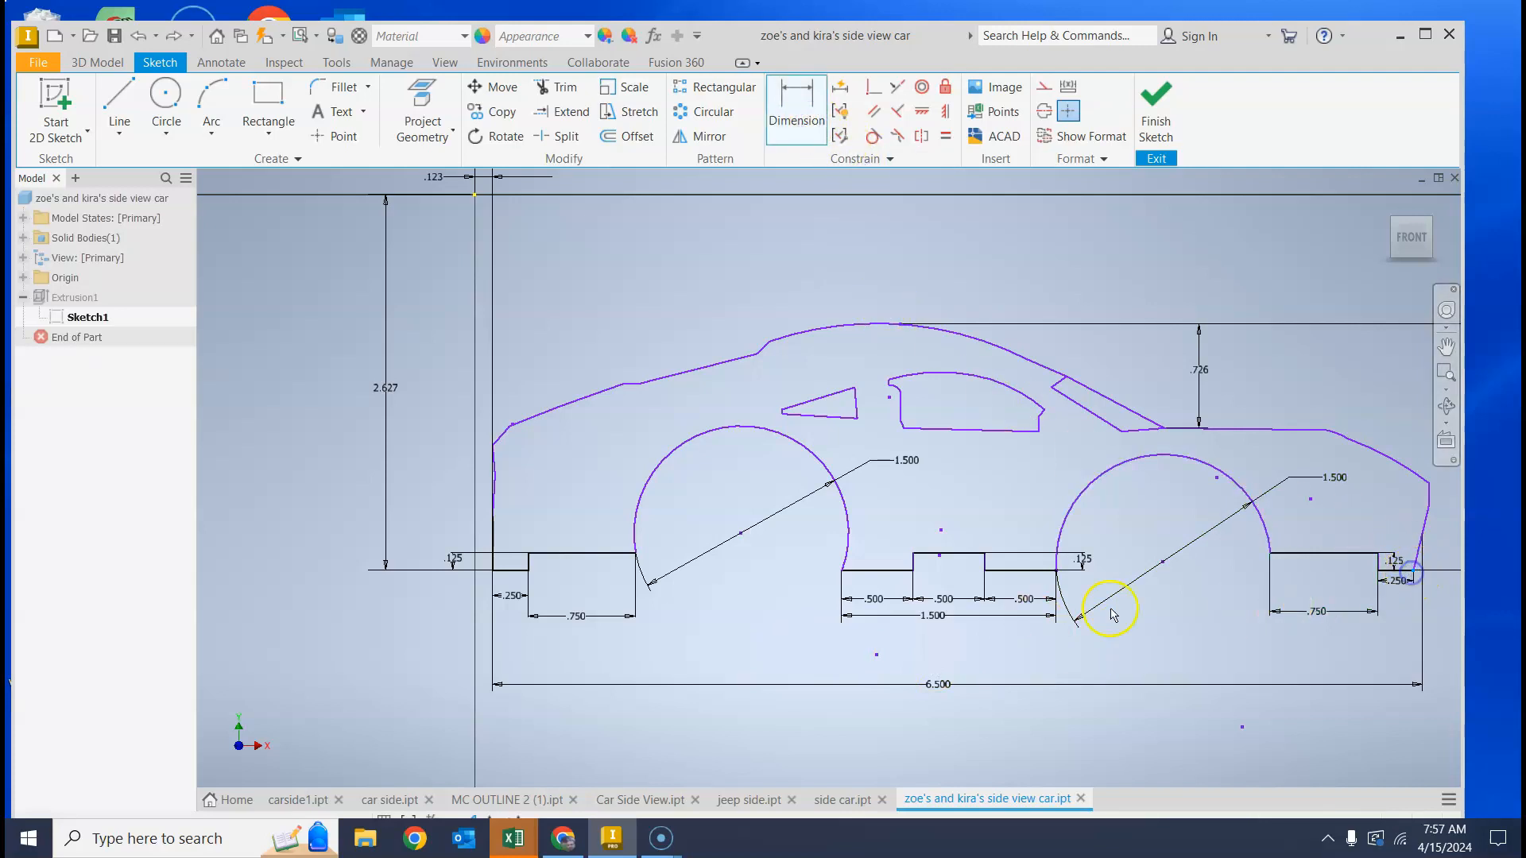
left_click(488, 574)
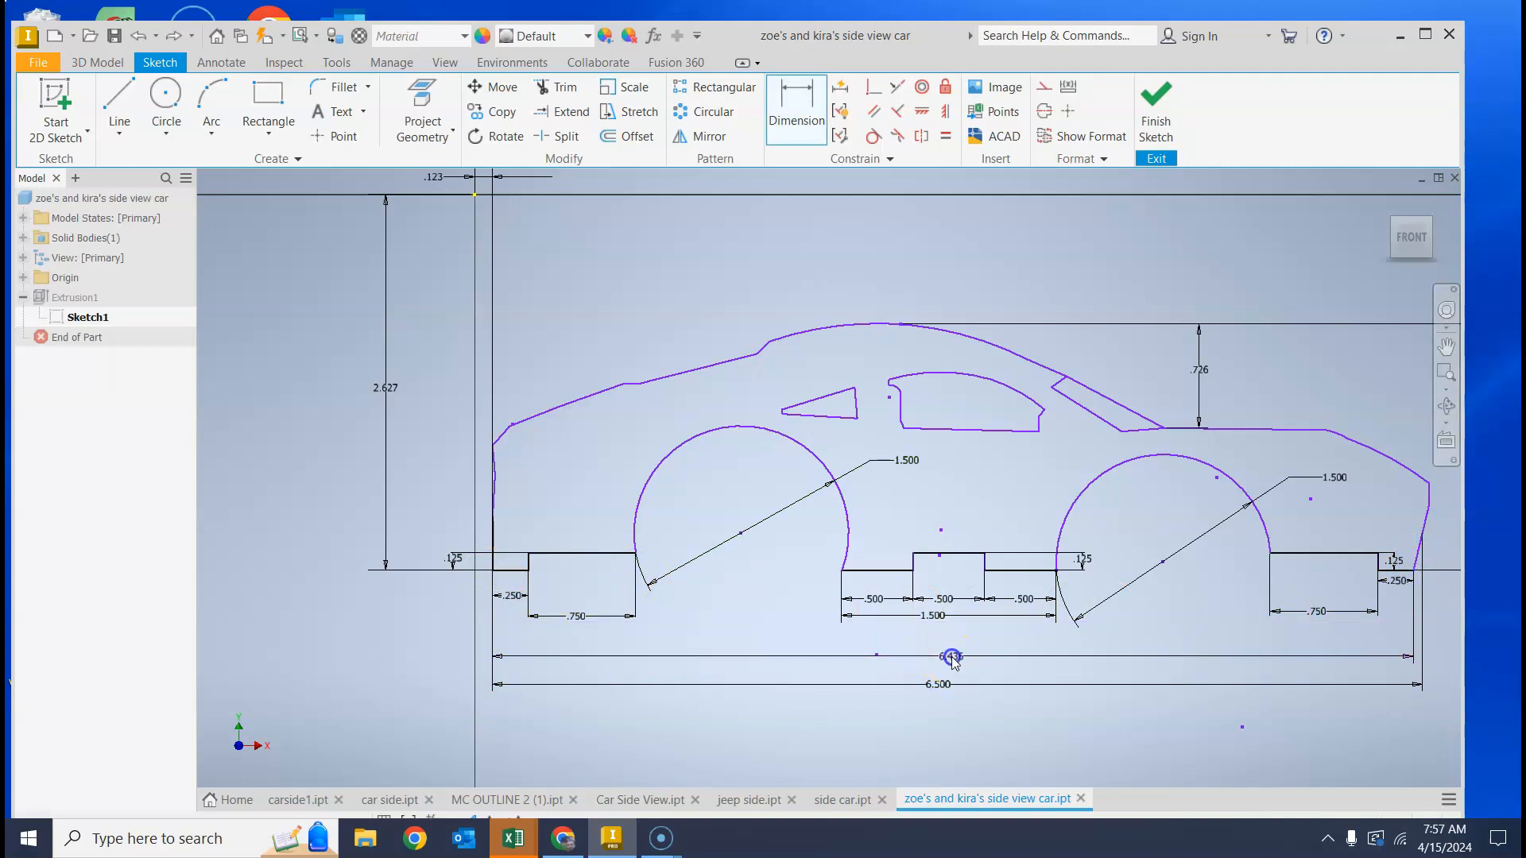
left_click(952, 655)
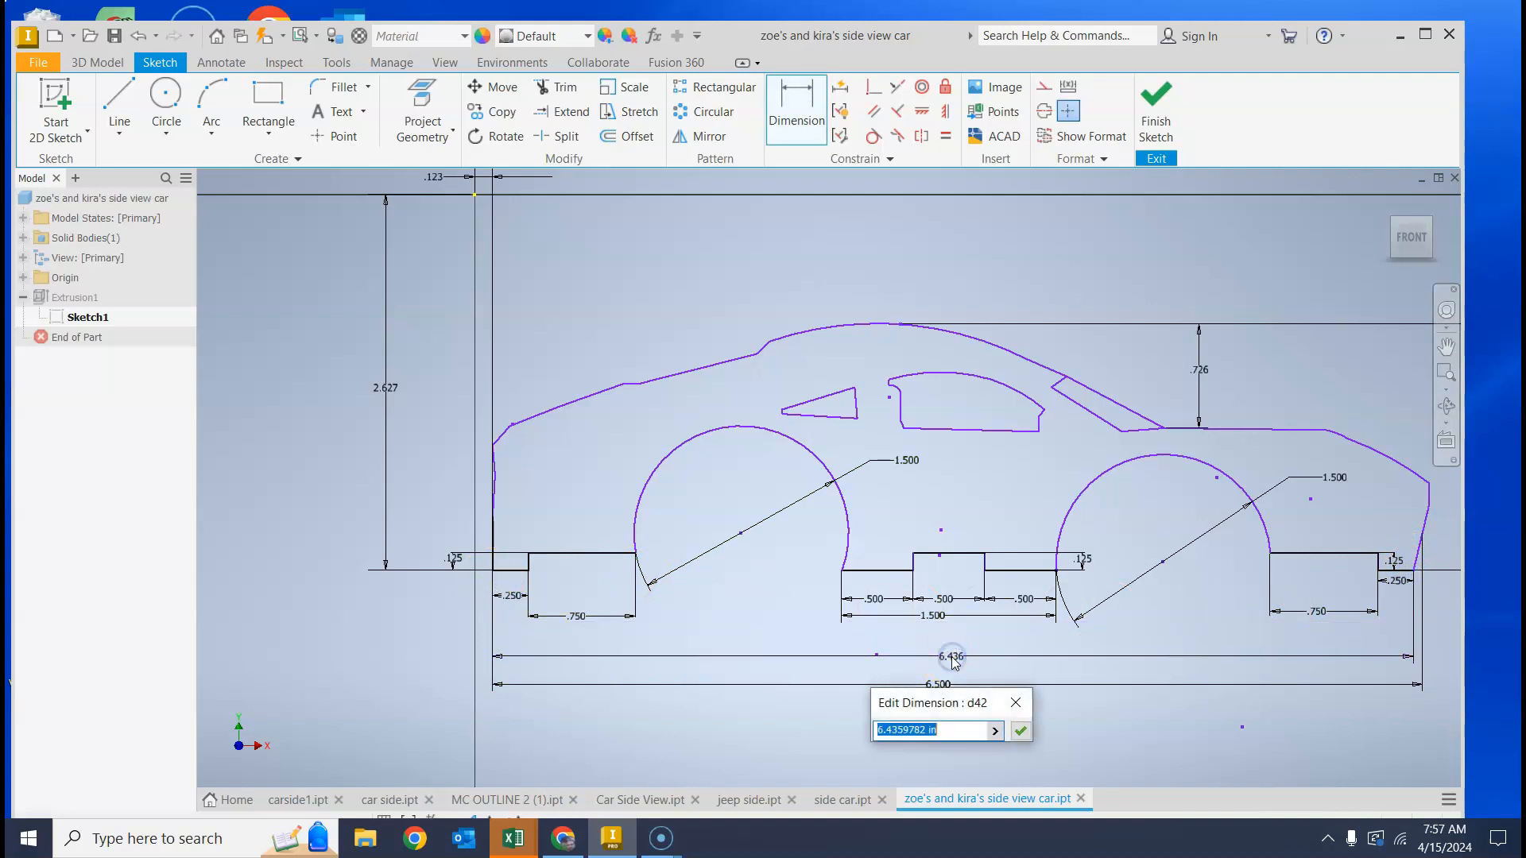
left_click(1021, 732)
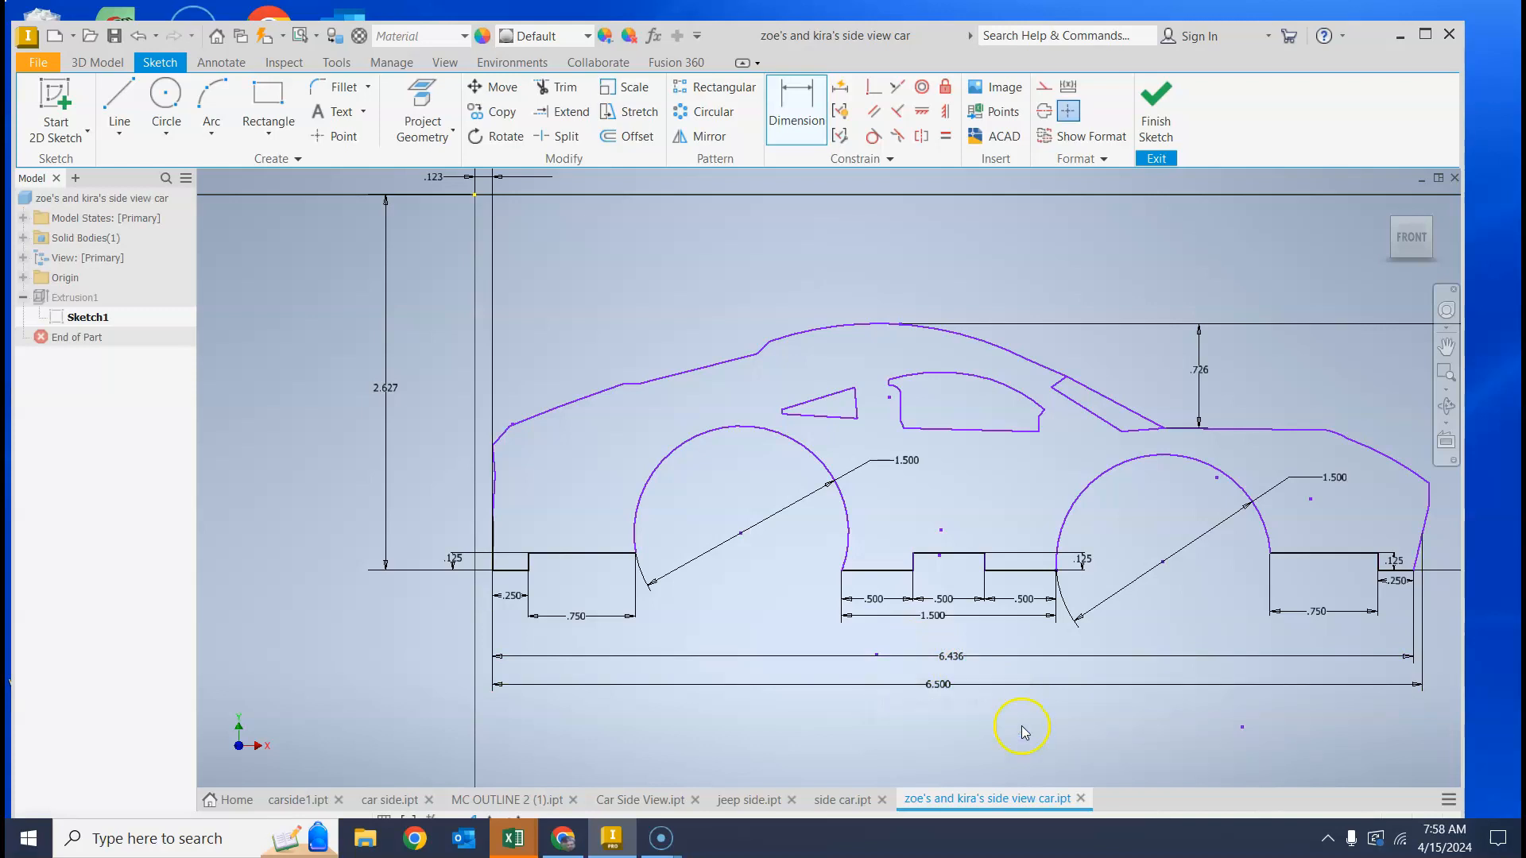
key("Escape")
Step: Try to set the left wheel arch's diameter to 1 in with the underside length dimensioned
left_click(910, 461)
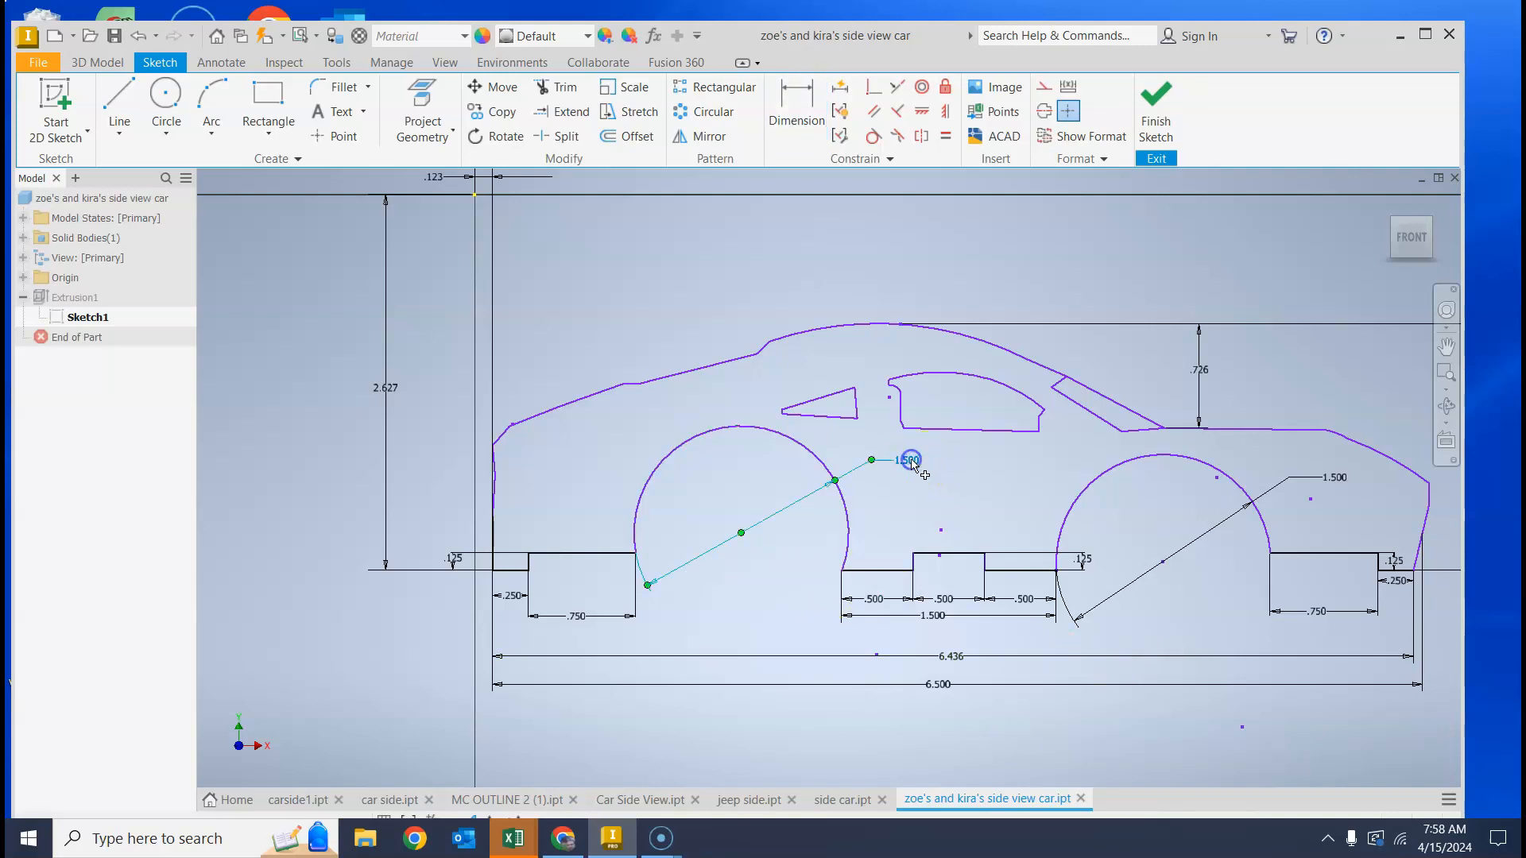
double_click(912, 463)
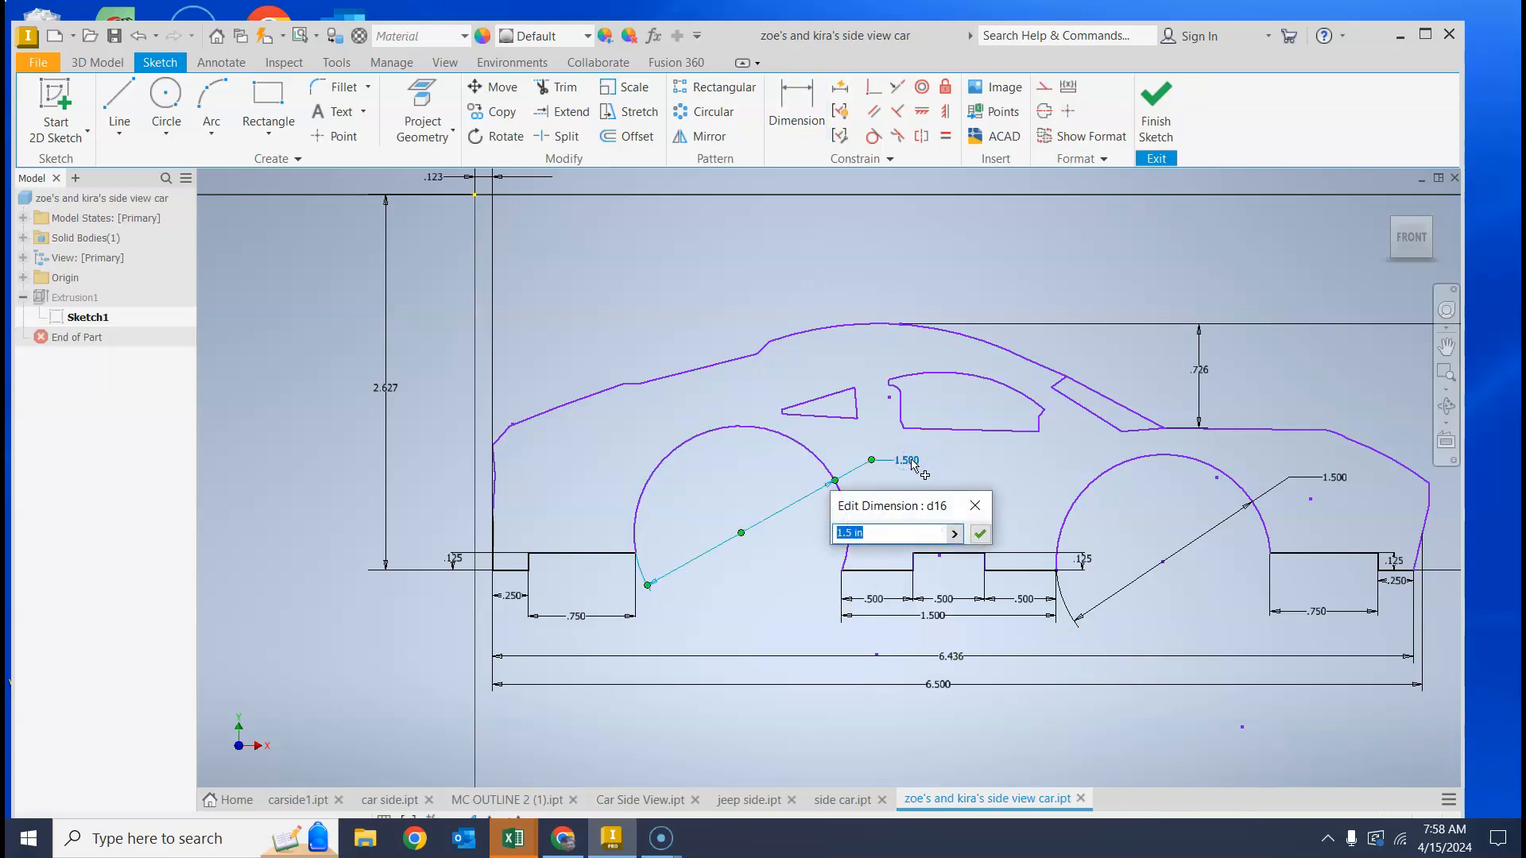
type("1")
key("Return")
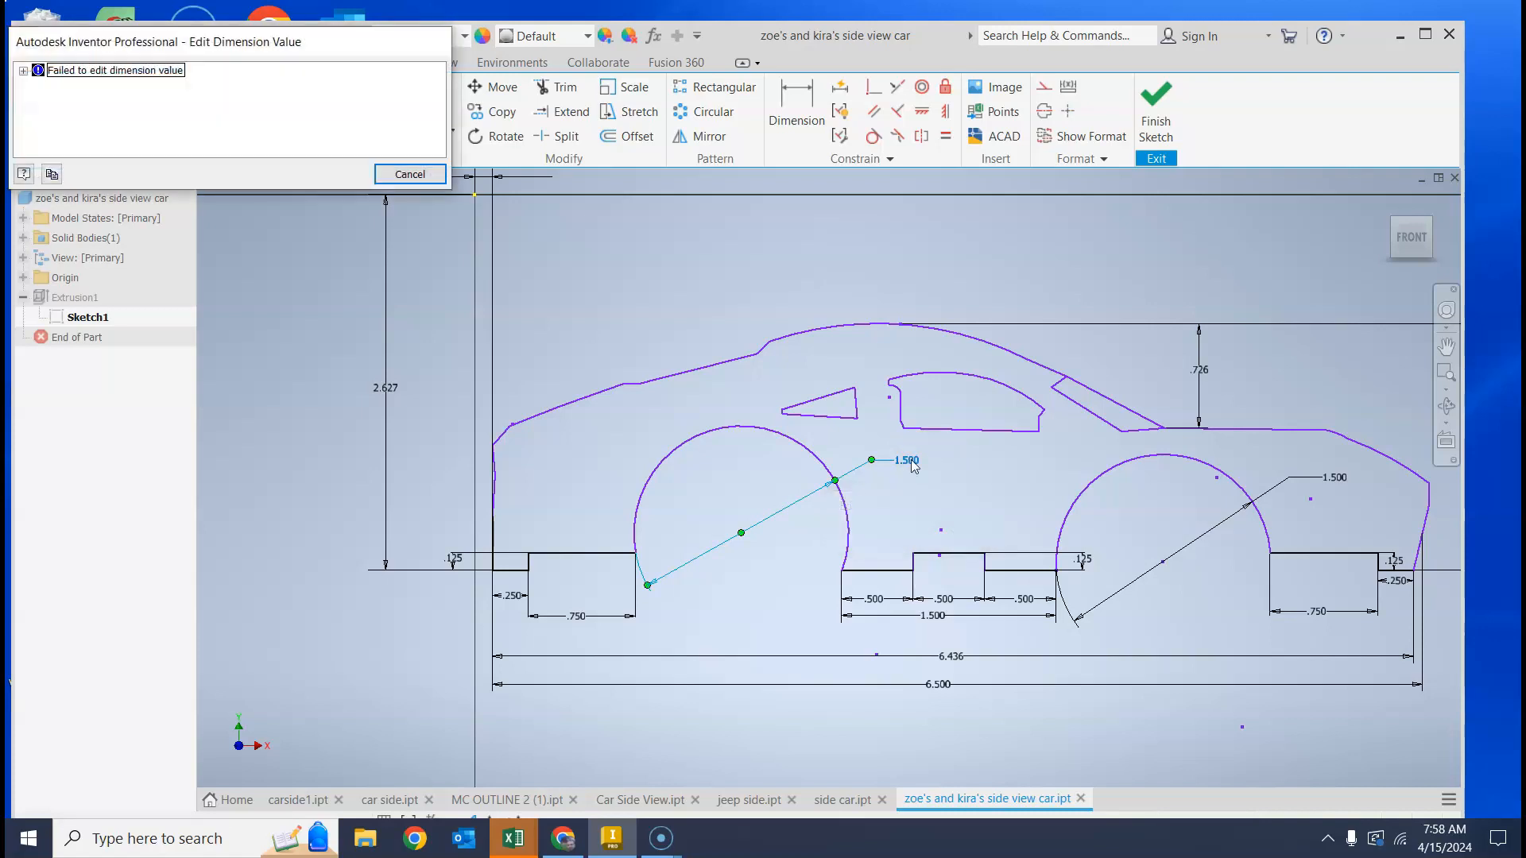
left_click(410, 174)
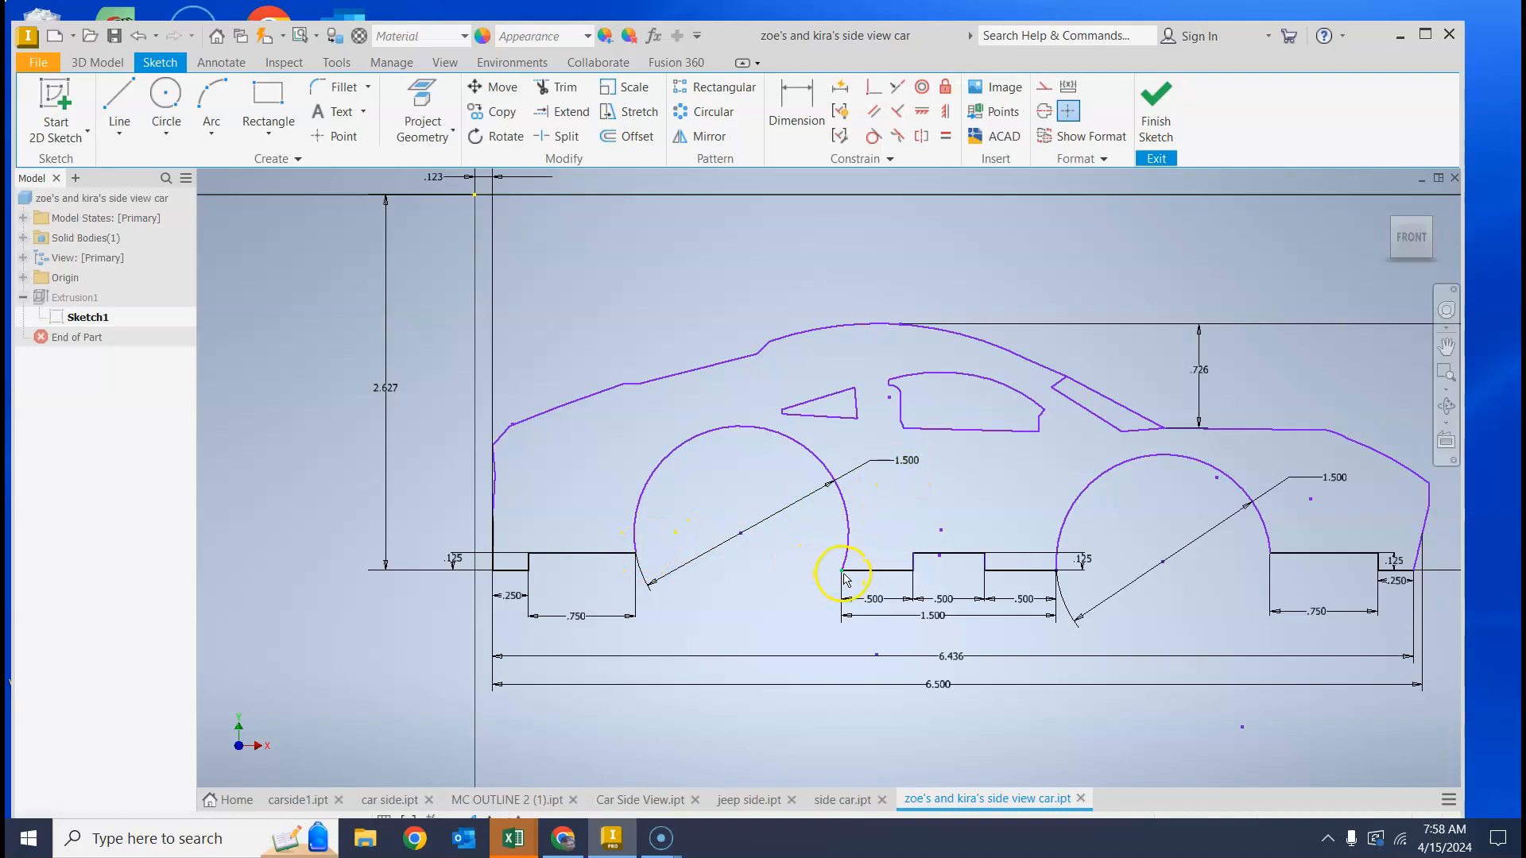
Step: Set the left wheel arch's diameter to 1.6 in
double_click(907, 475)
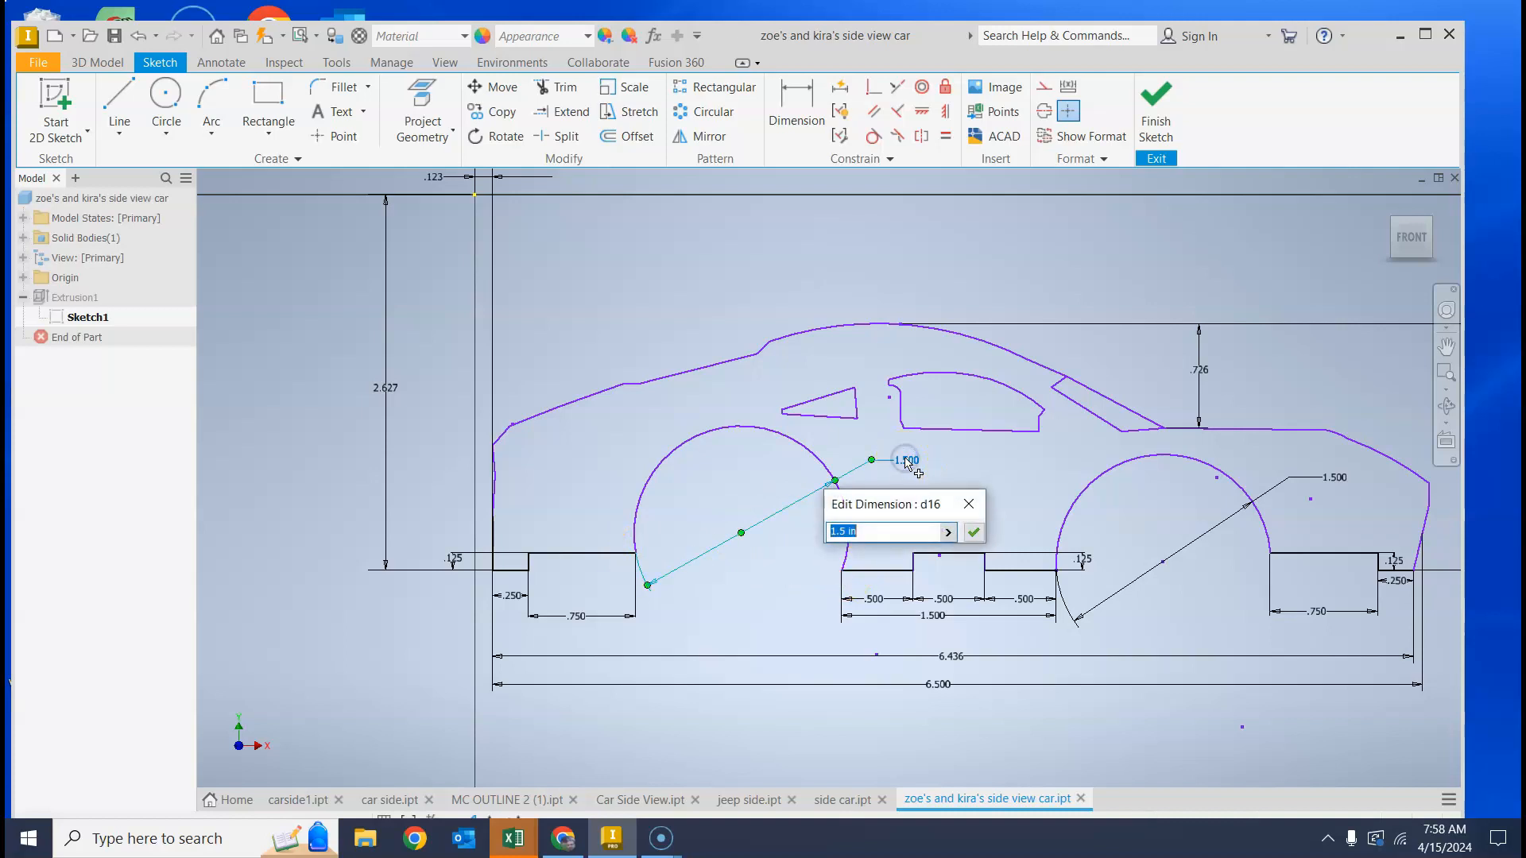
type("1.6")
key("Return")
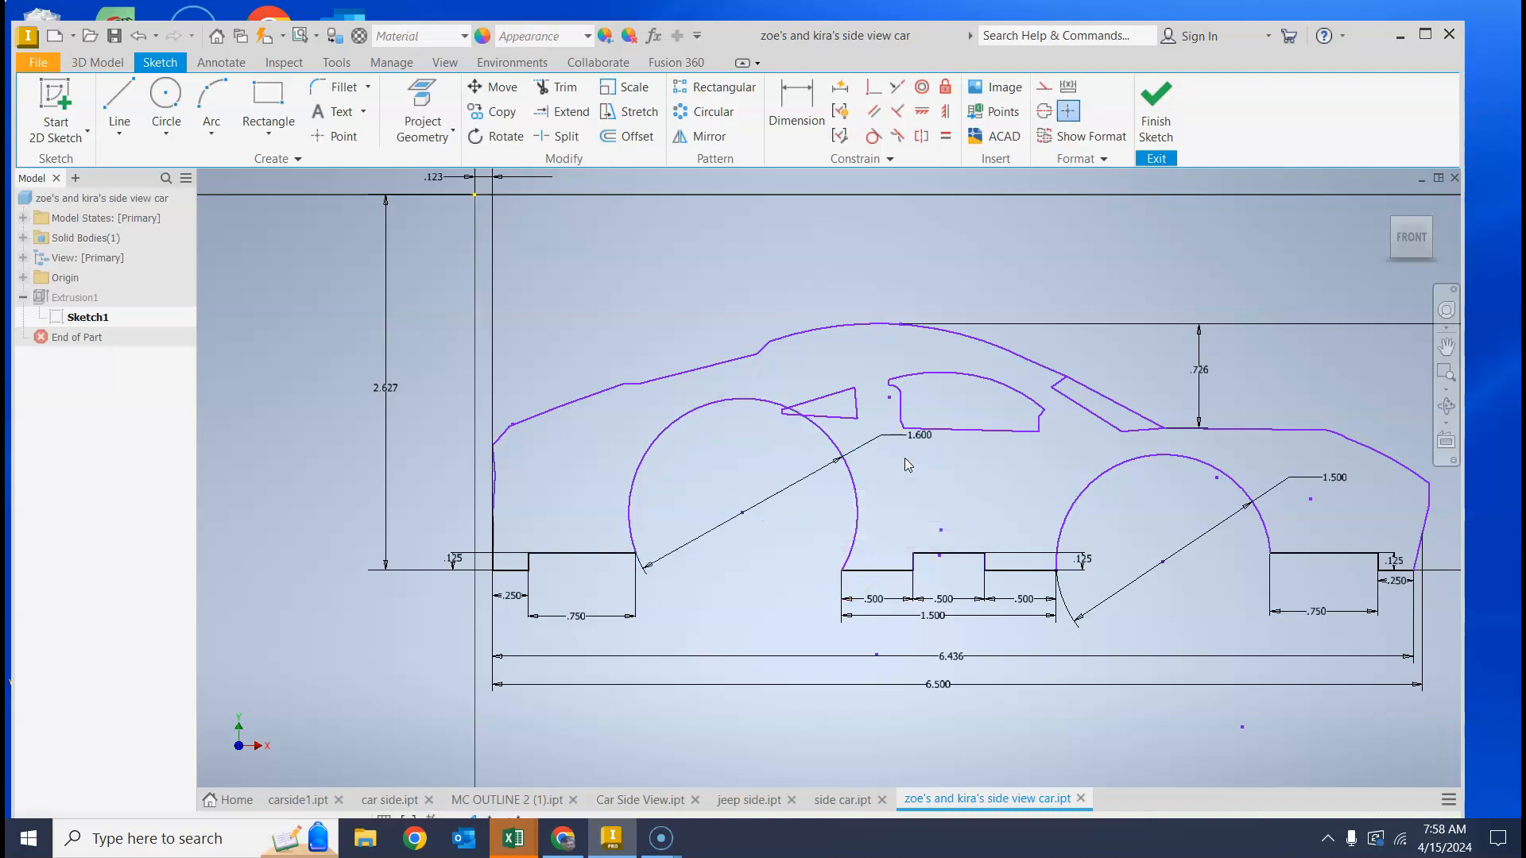
Step: Try to set the left wheel arch's diameter to 1.5 in, and to 1.4 in
left_click(916, 444)
double_click(917, 436)
type("1.5")
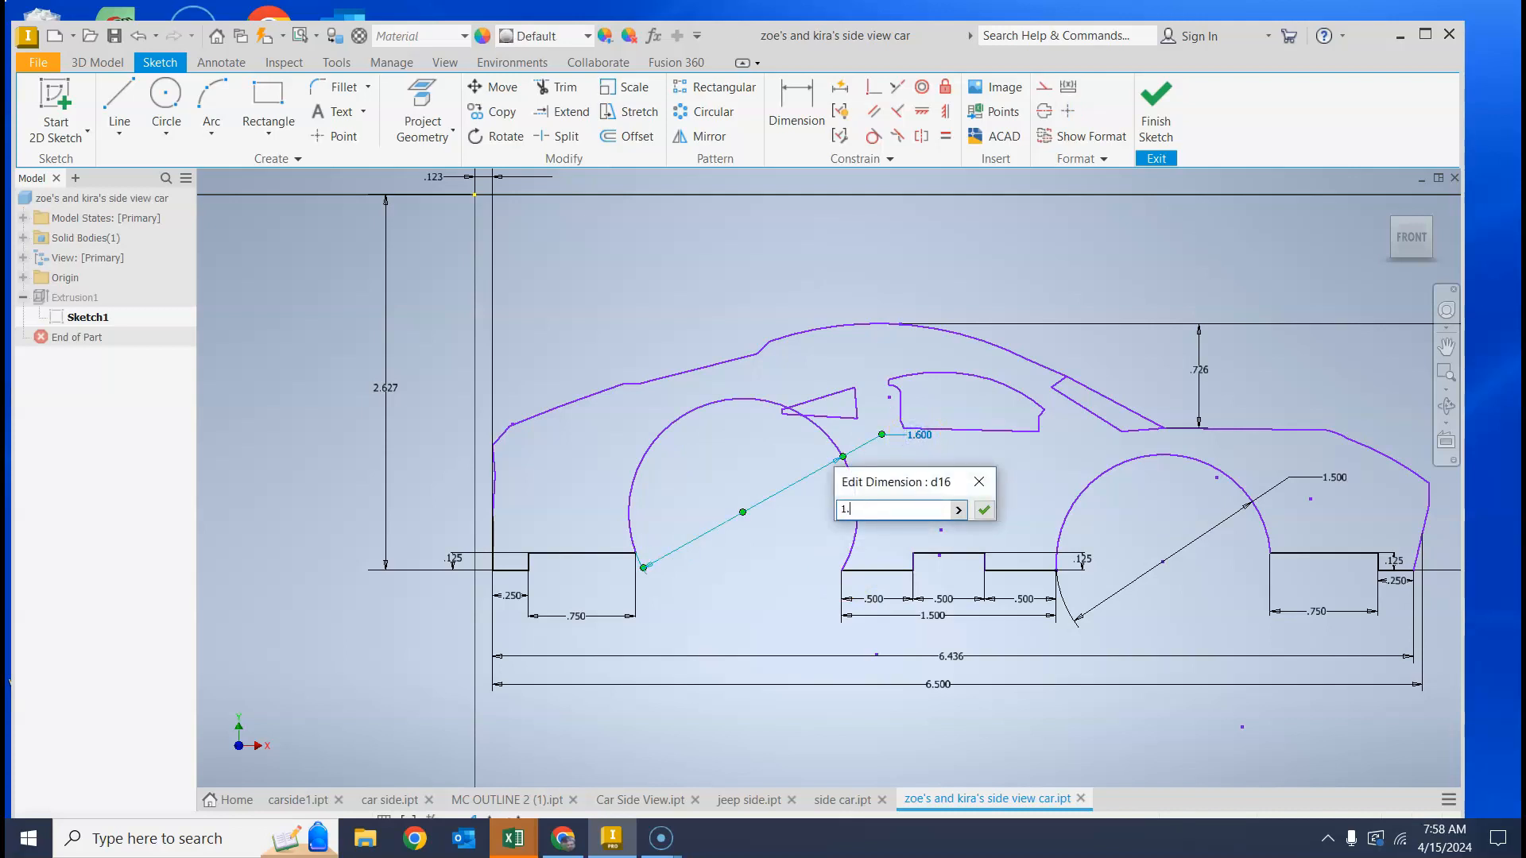
key("Return")
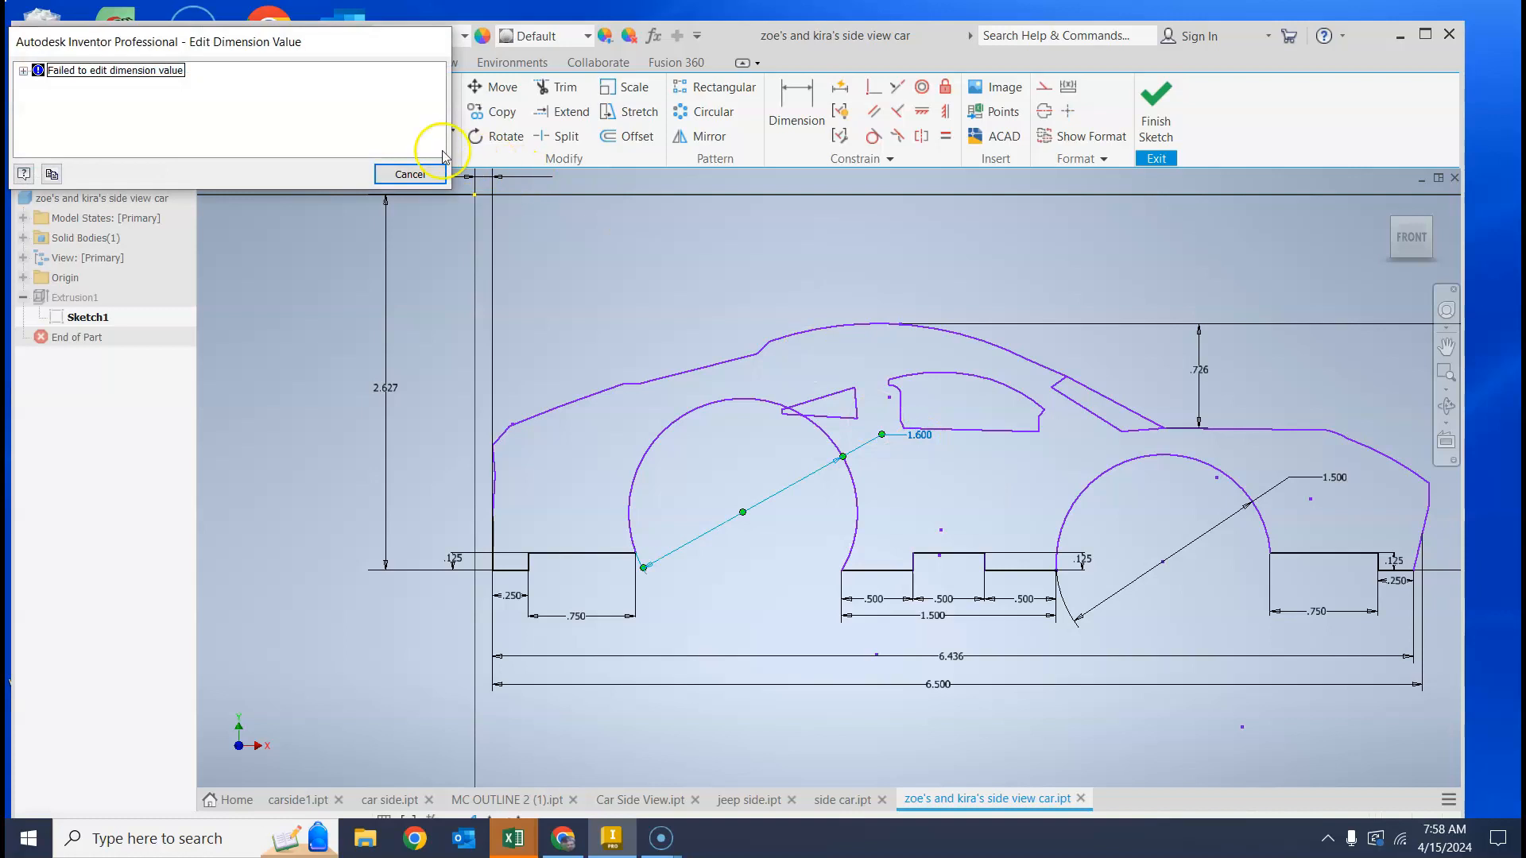
left_click(403, 174)
double_click(922, 436)
type("1.4")
key("Return")
left_click(383, 177)
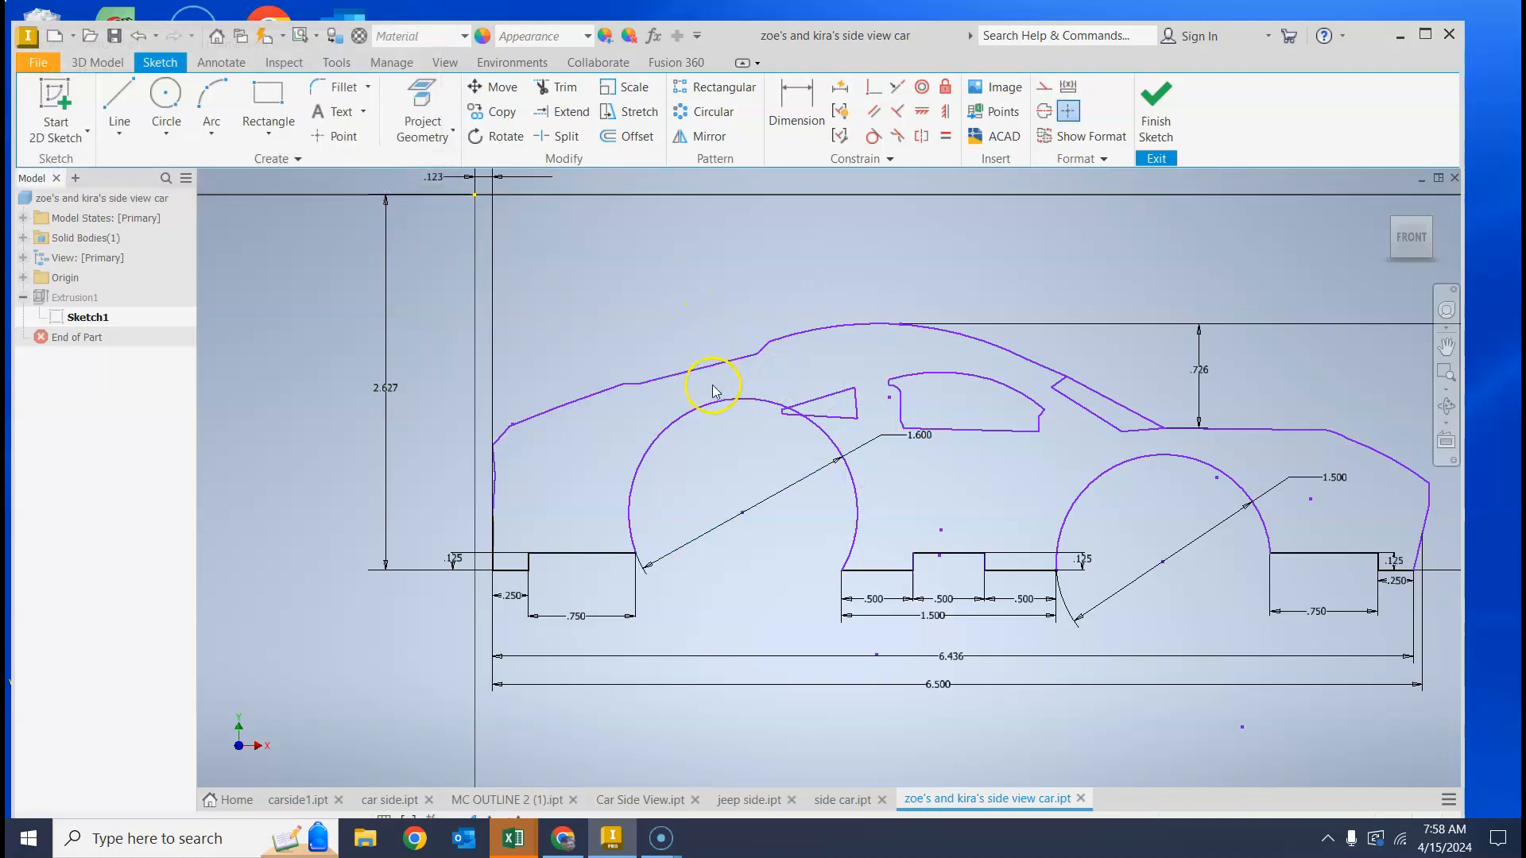
Step: Trim away the left wheel arch's curve on both sides of the small rear side window
left_click(549, 86)
left_click(654, 440)
left_click(855, 480)
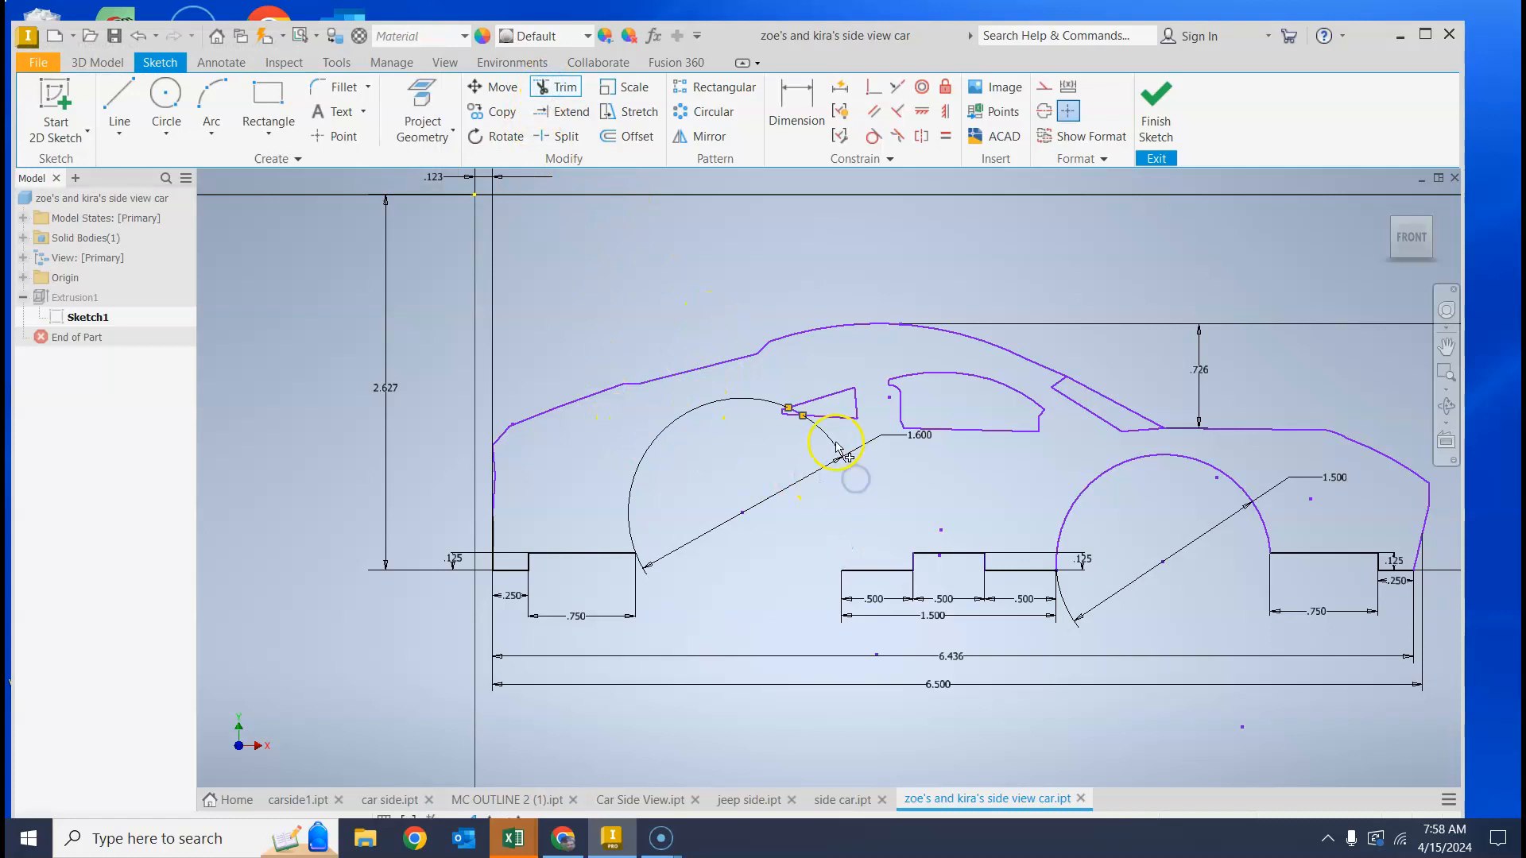
Step: Try to trim the leftover arch segment inside the small rear side window while its diameter dimension exists
scroll(790, 419, "up", 5)
left_click(818, 359)
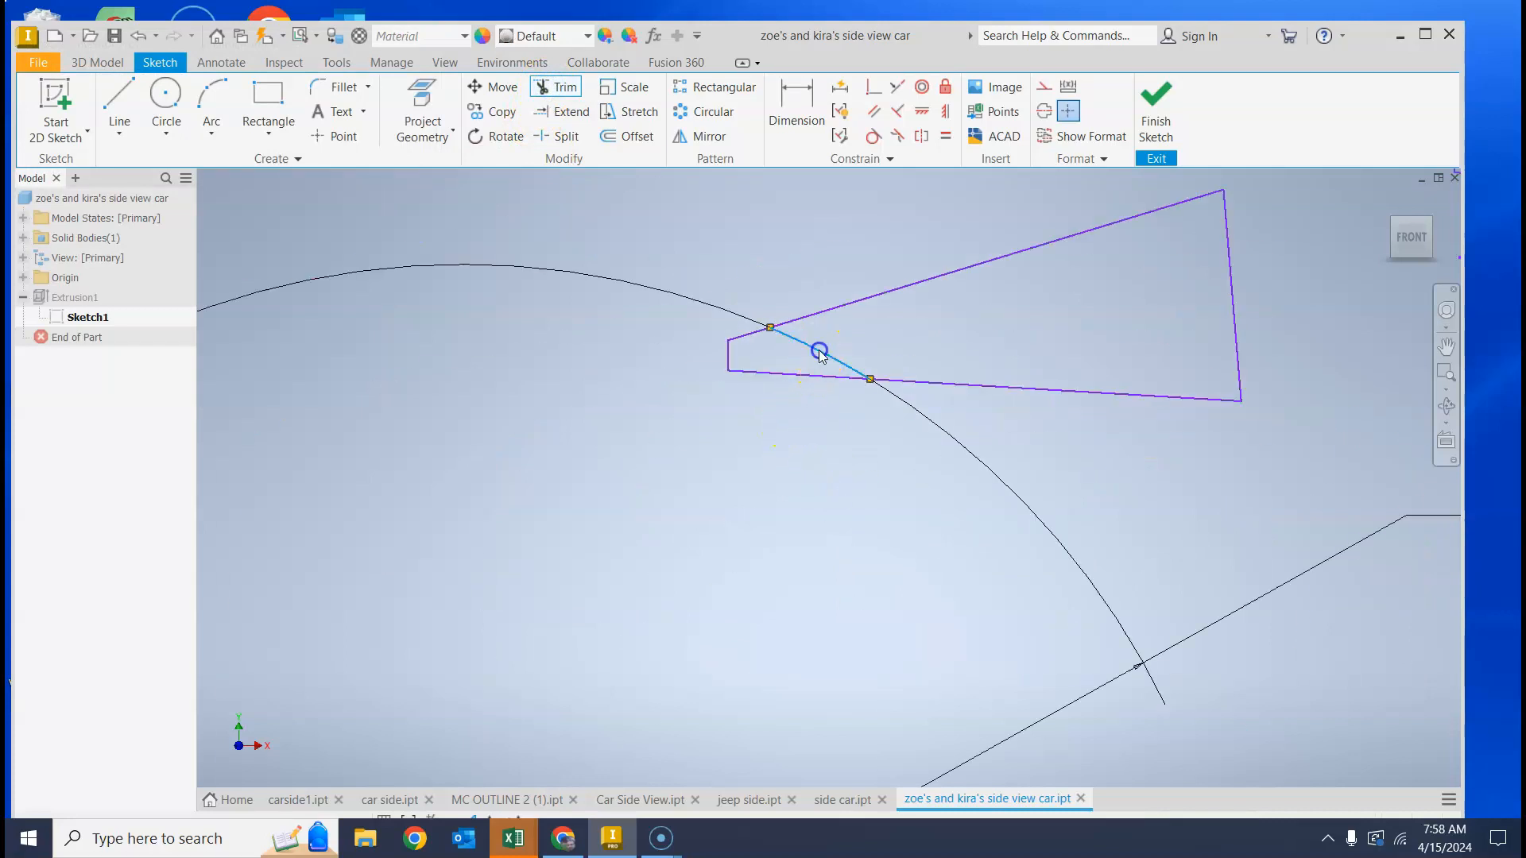
left_click(403, 170)
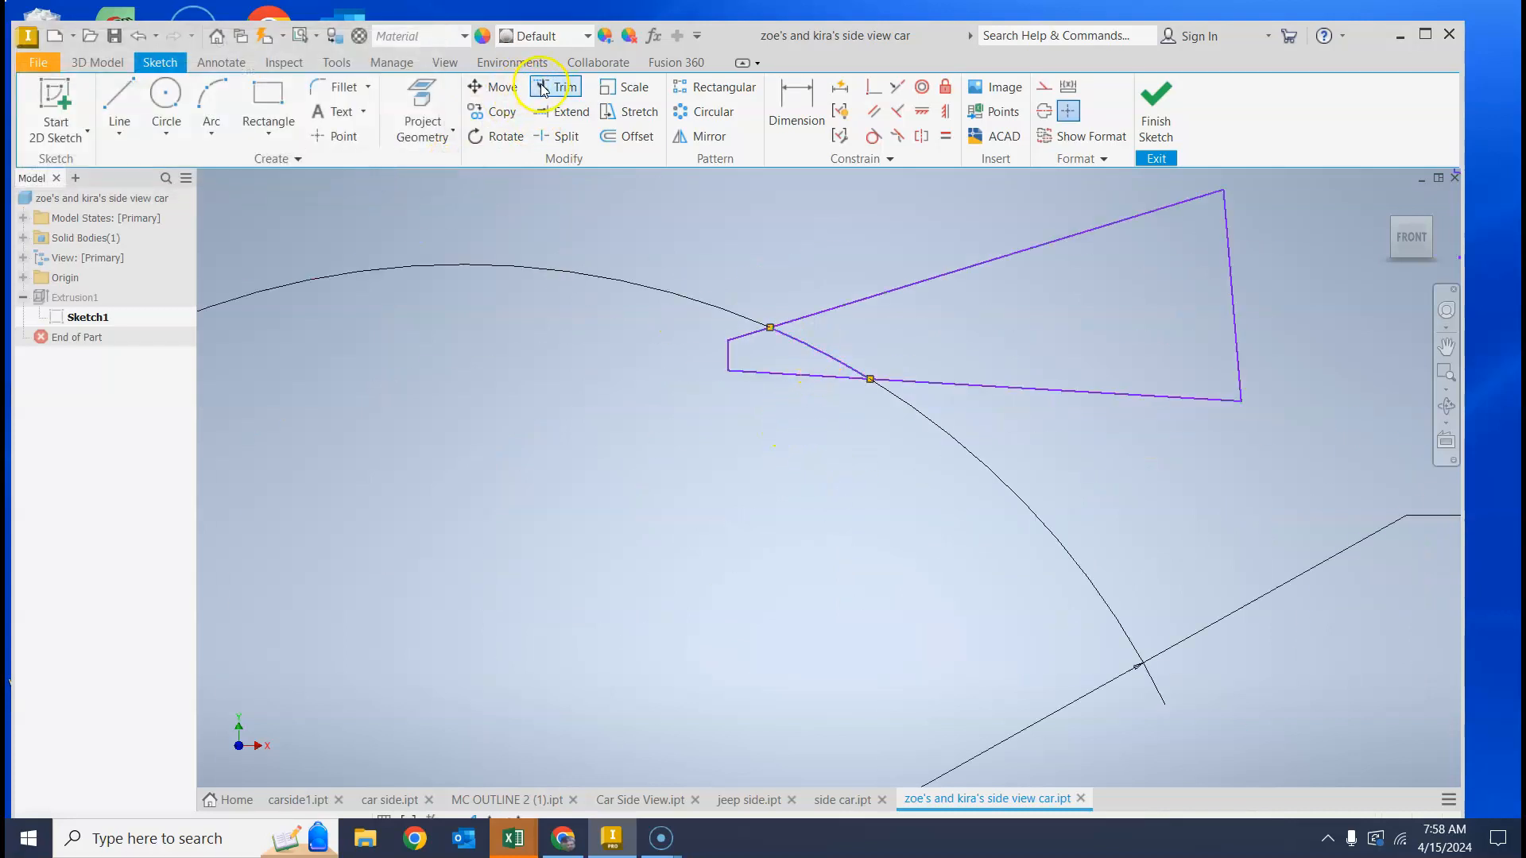
left_click(812, 347)
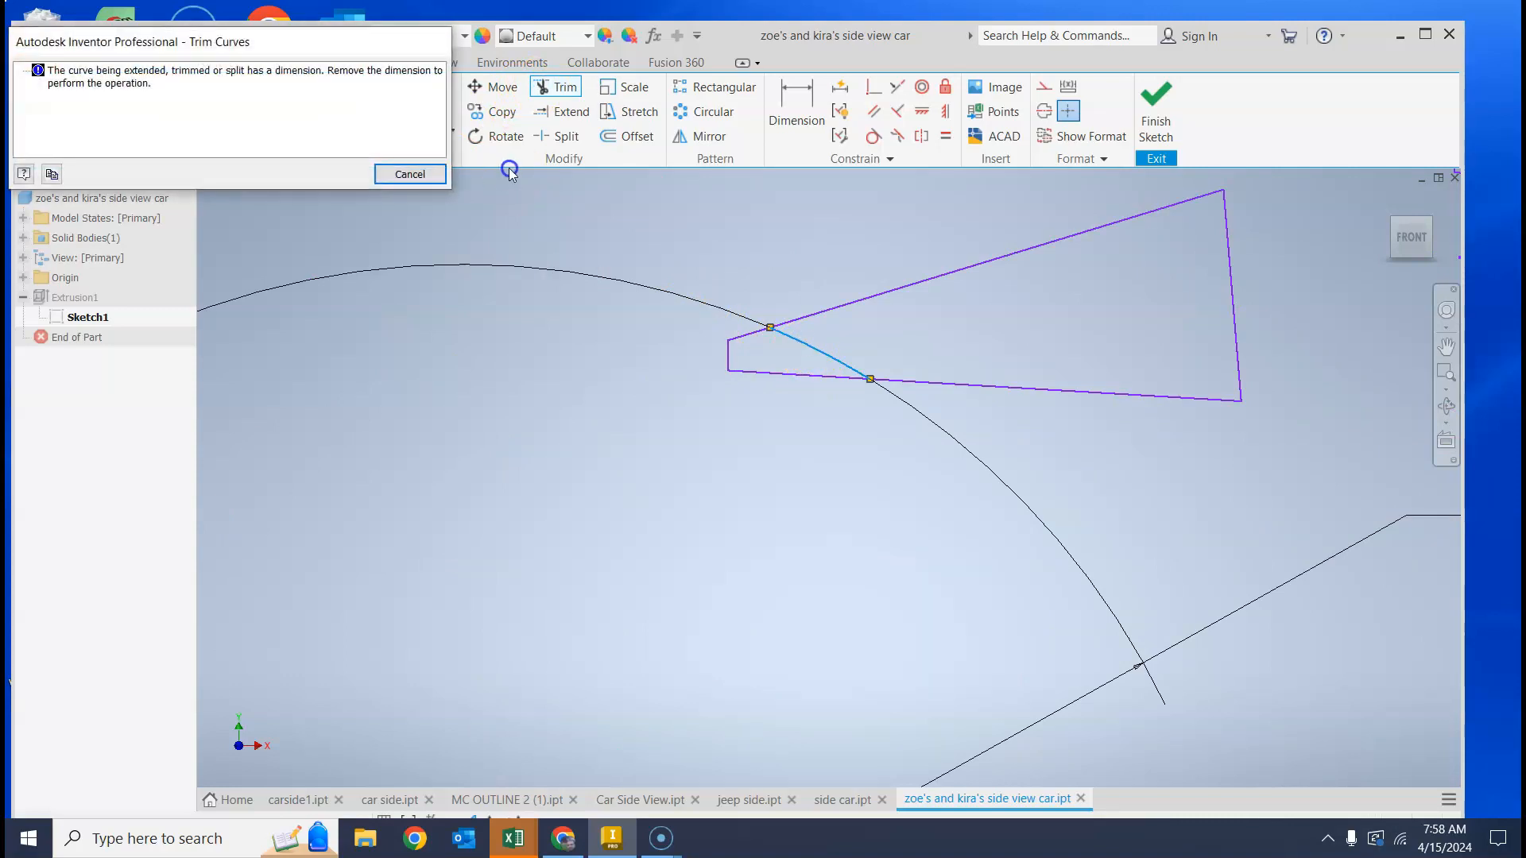
left_click(408, 173)
Step: Delete the left arch's diameter dimension and trim the leftover arc segment out of the small rear side window
scroll(443, 232, "down", 5)
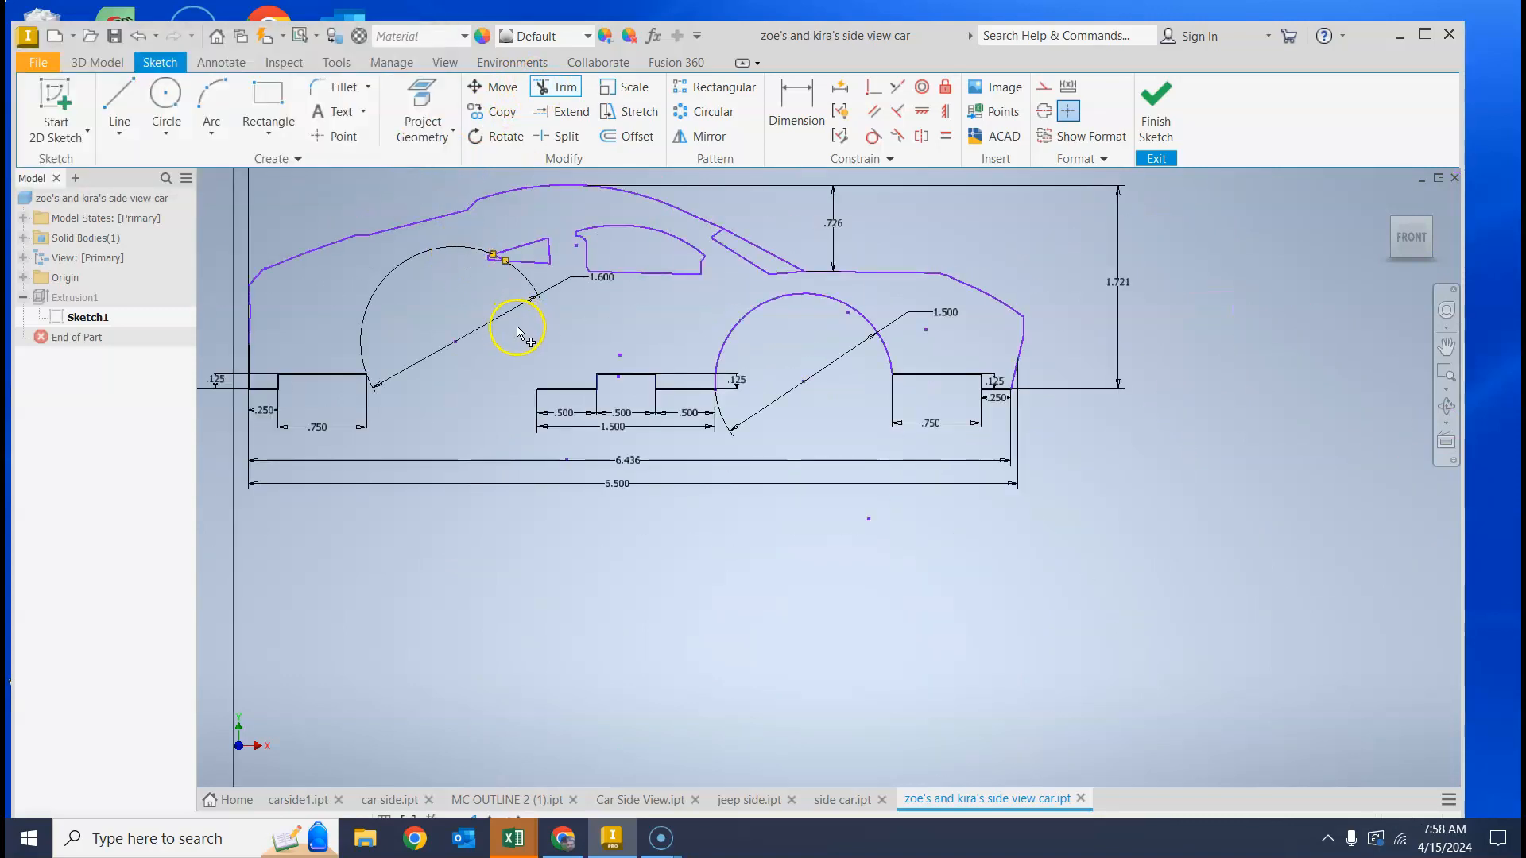
right_click(602, 276)
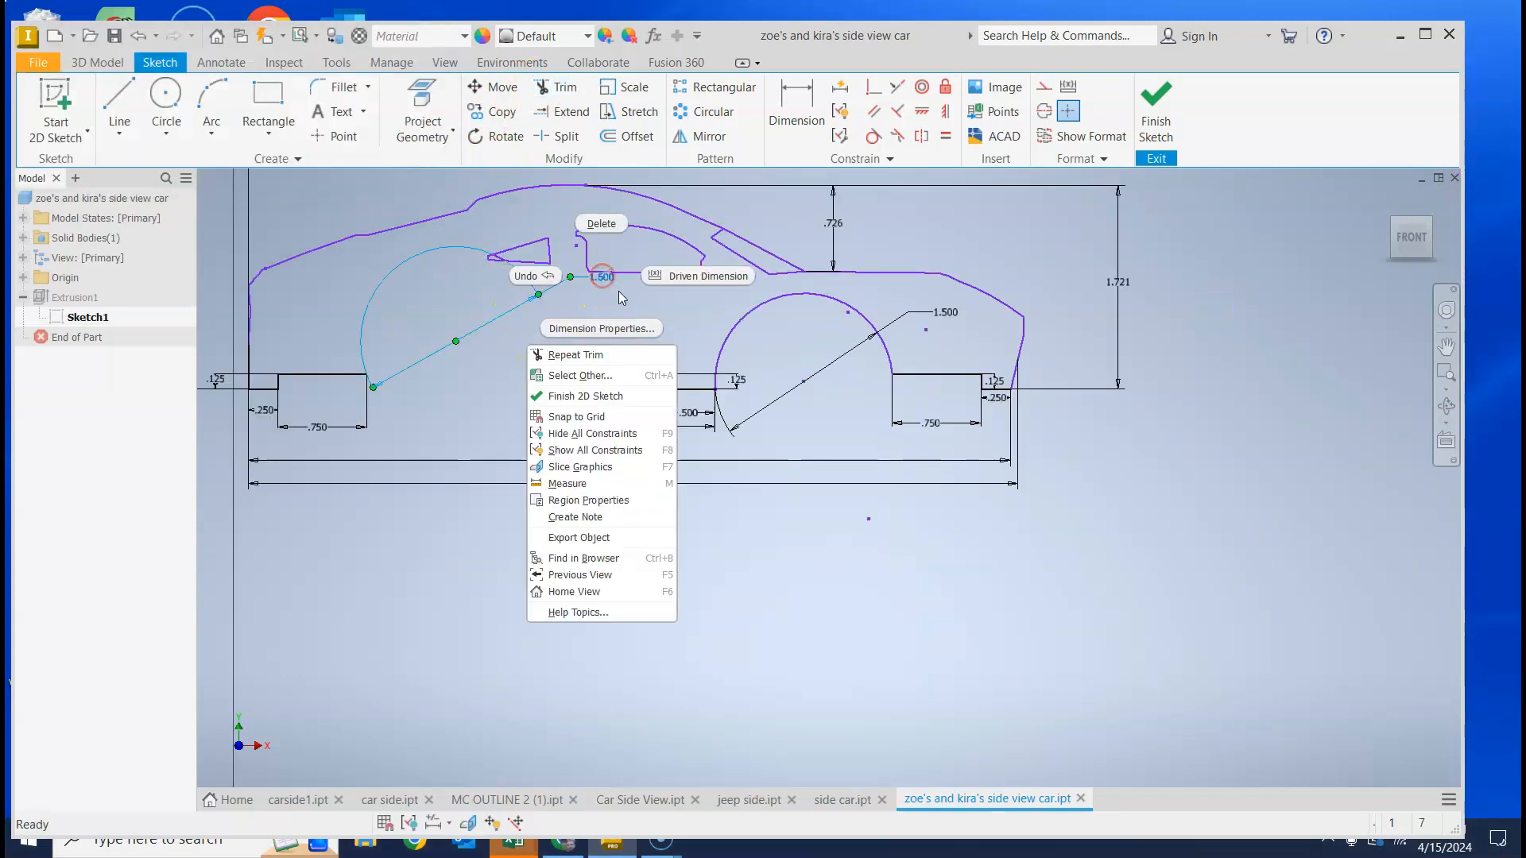
left_click(602, 223)
scroll(443, 254, "up", 5)
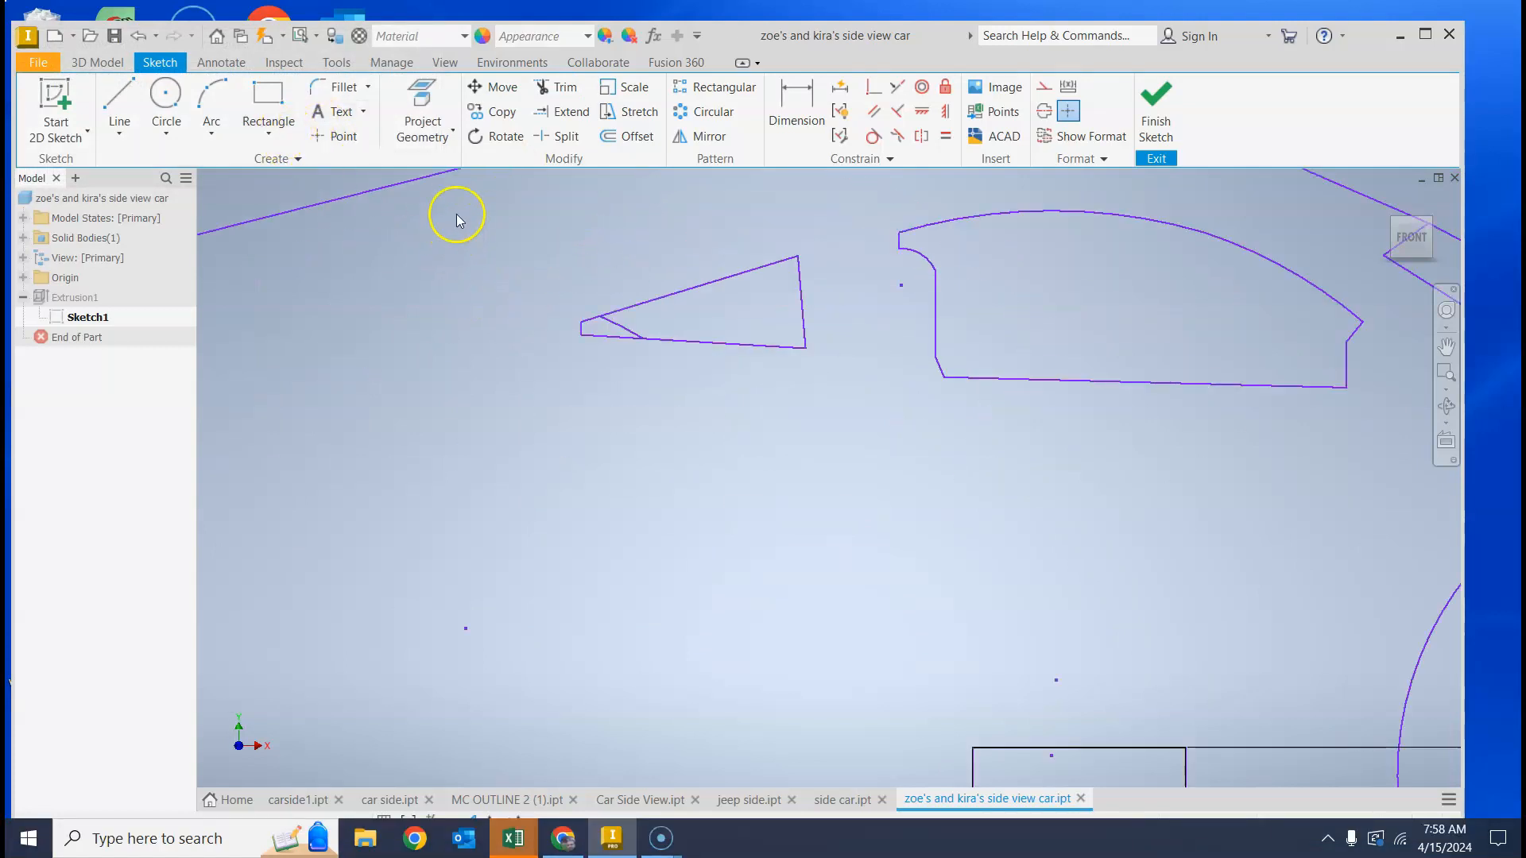
left_click(555, 88)
left_click(624, 328)
Step: Draw a new left wheel arch as a three-point arc of about .75 in radius between the underside corners flanking the gap
scroll(616, 421, "down", 5)
middle_click_drag(524, 490, 579, 499)
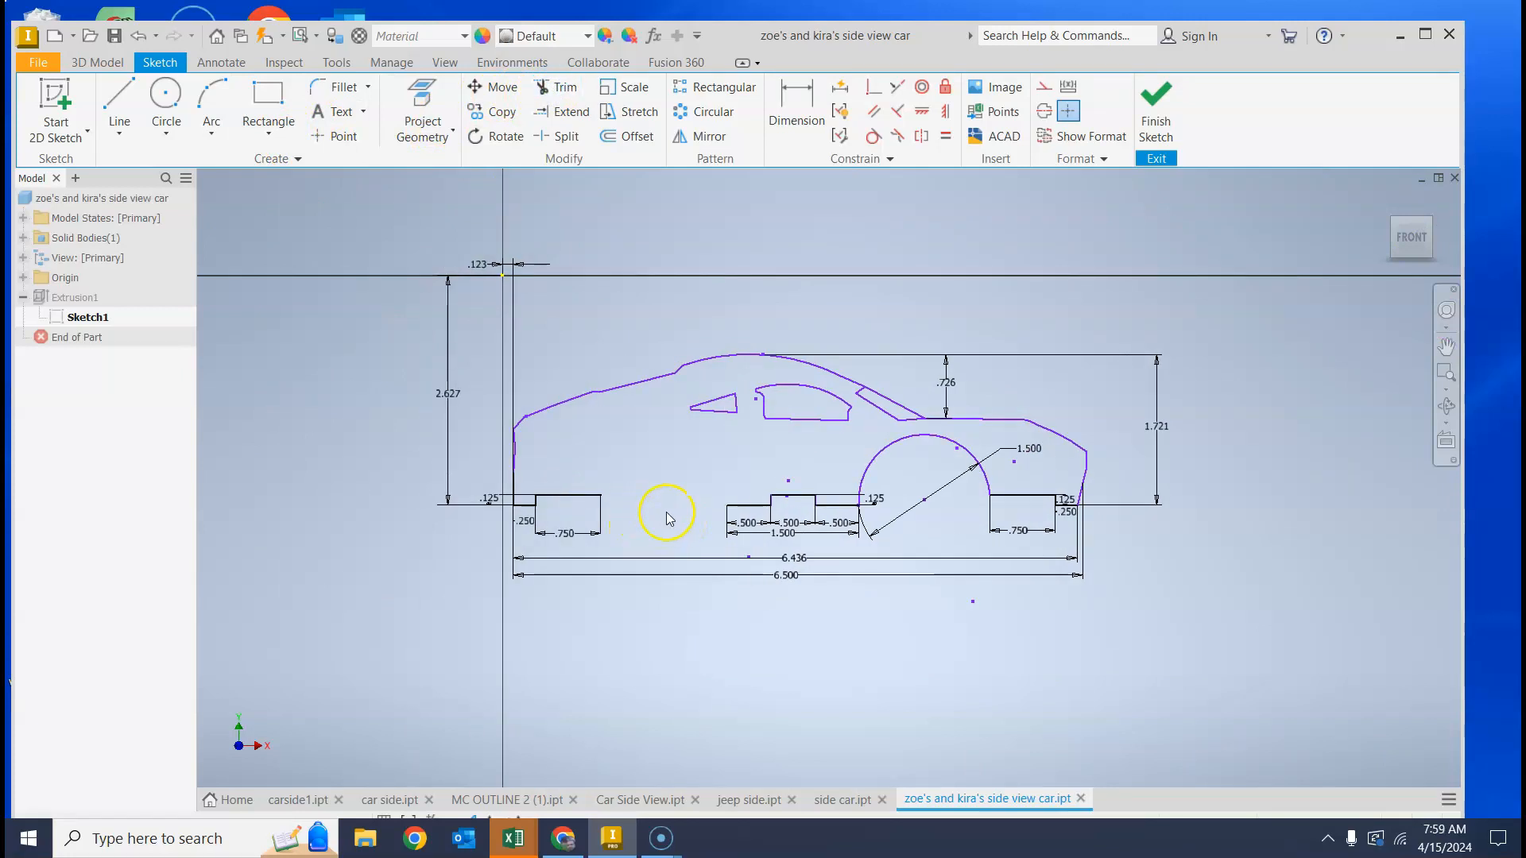
scroll(648, 509, "down", 3)
left_click(212, 95)
left_click(620, 499)
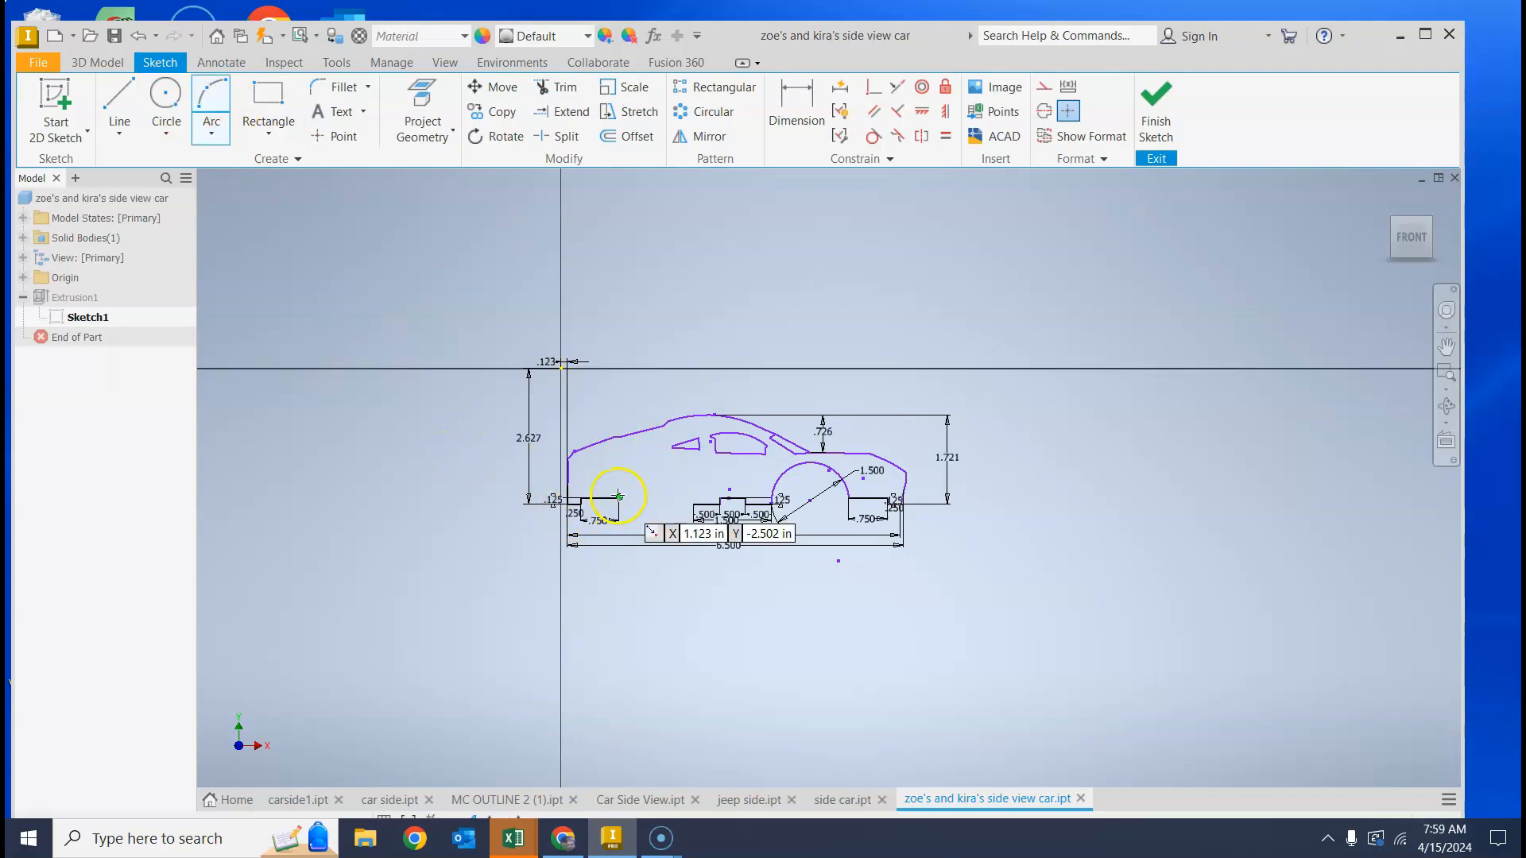
left_click(694, 503)
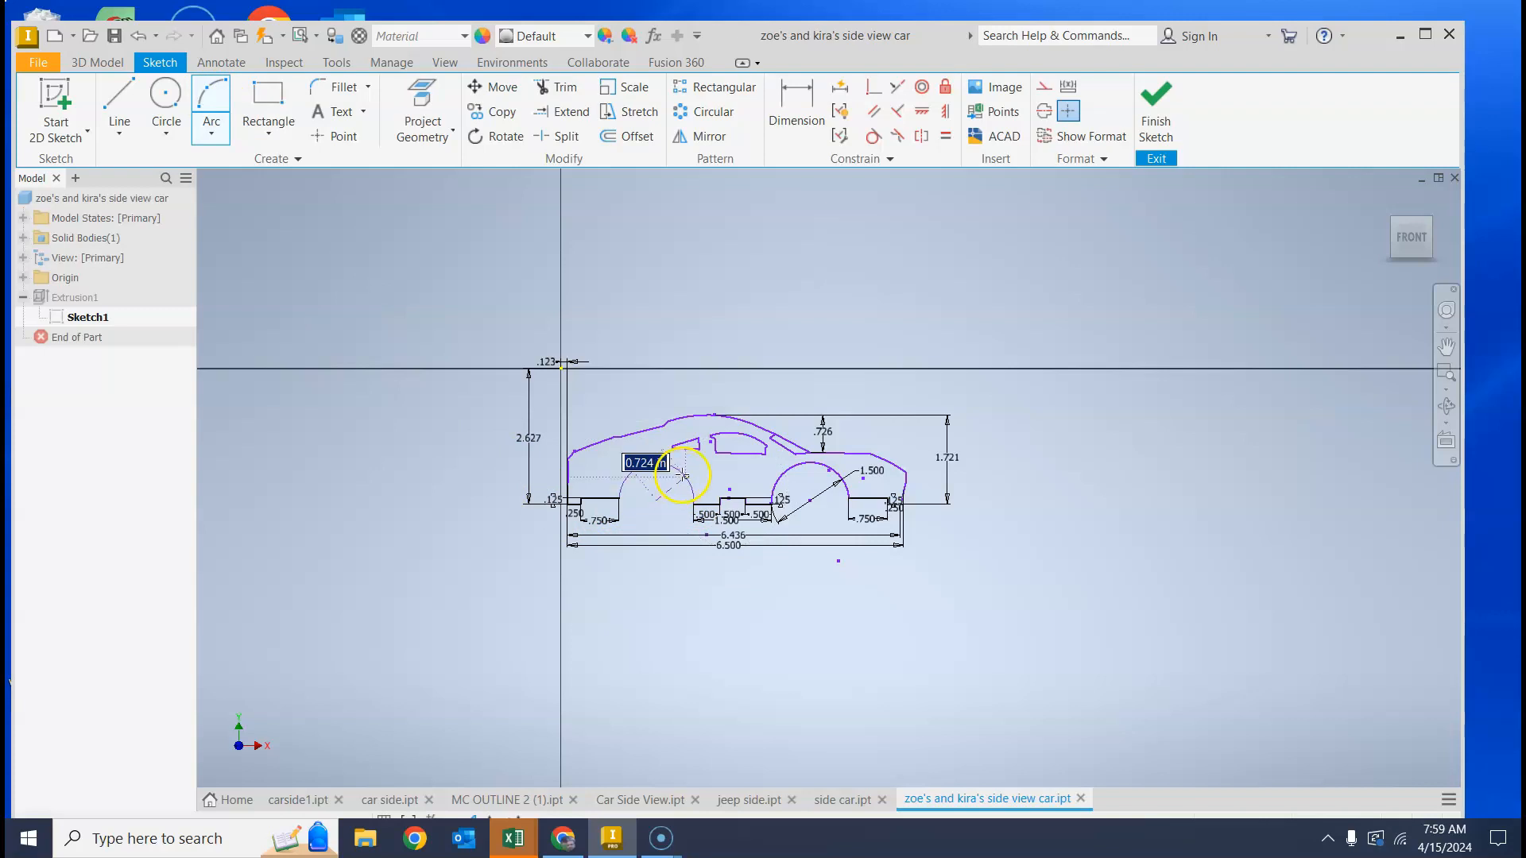
left_click(681, 483)
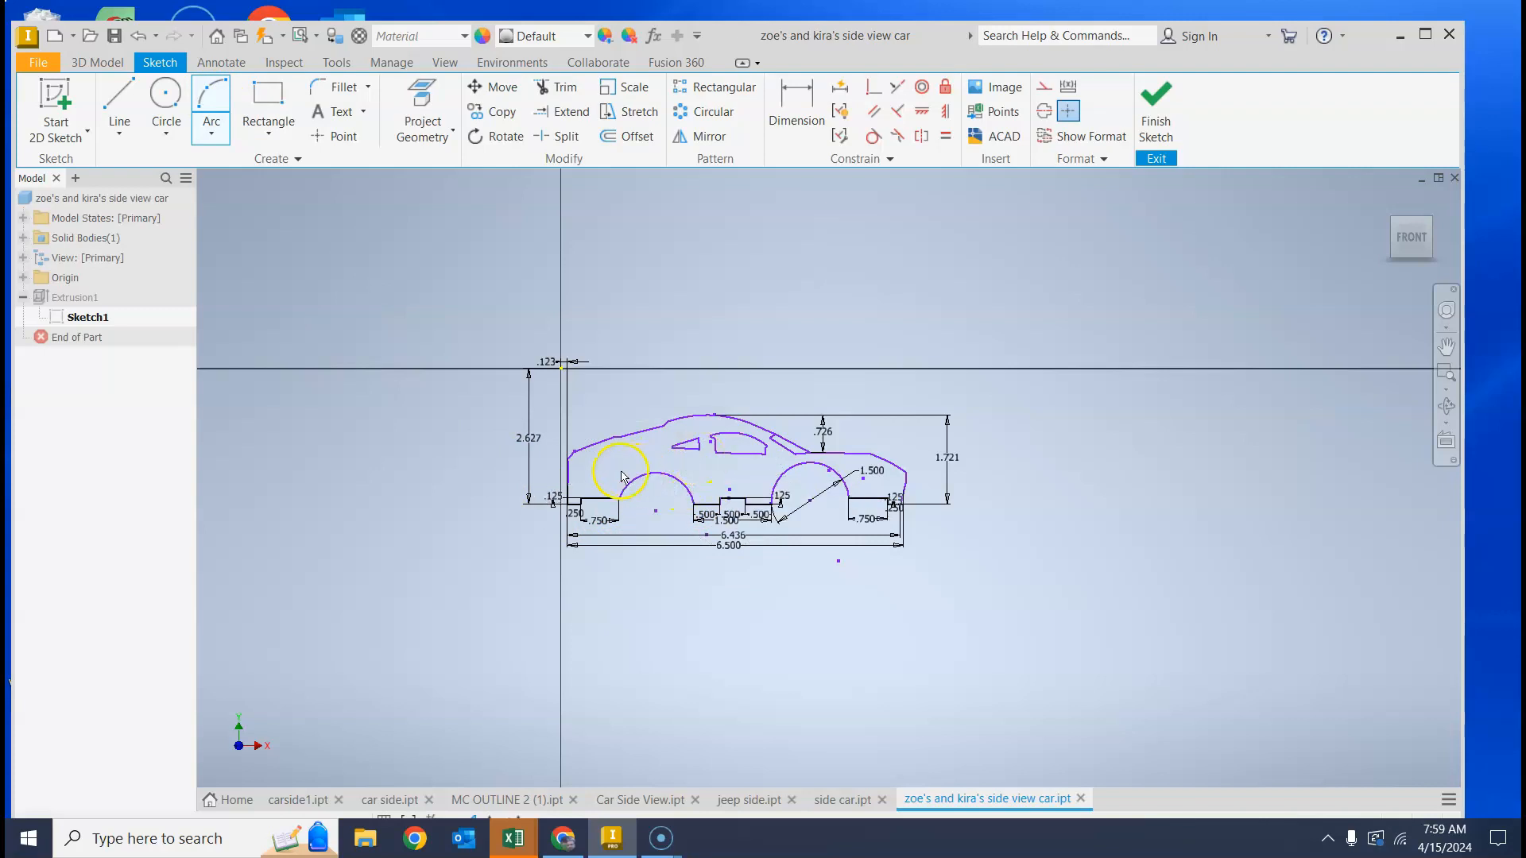
key("Escape")
Step: Dimension the new left wheel arch's radius at .75 in
scroll(612, 472, "up", 3)
left_click(792, 111)
left_click(672, 499)
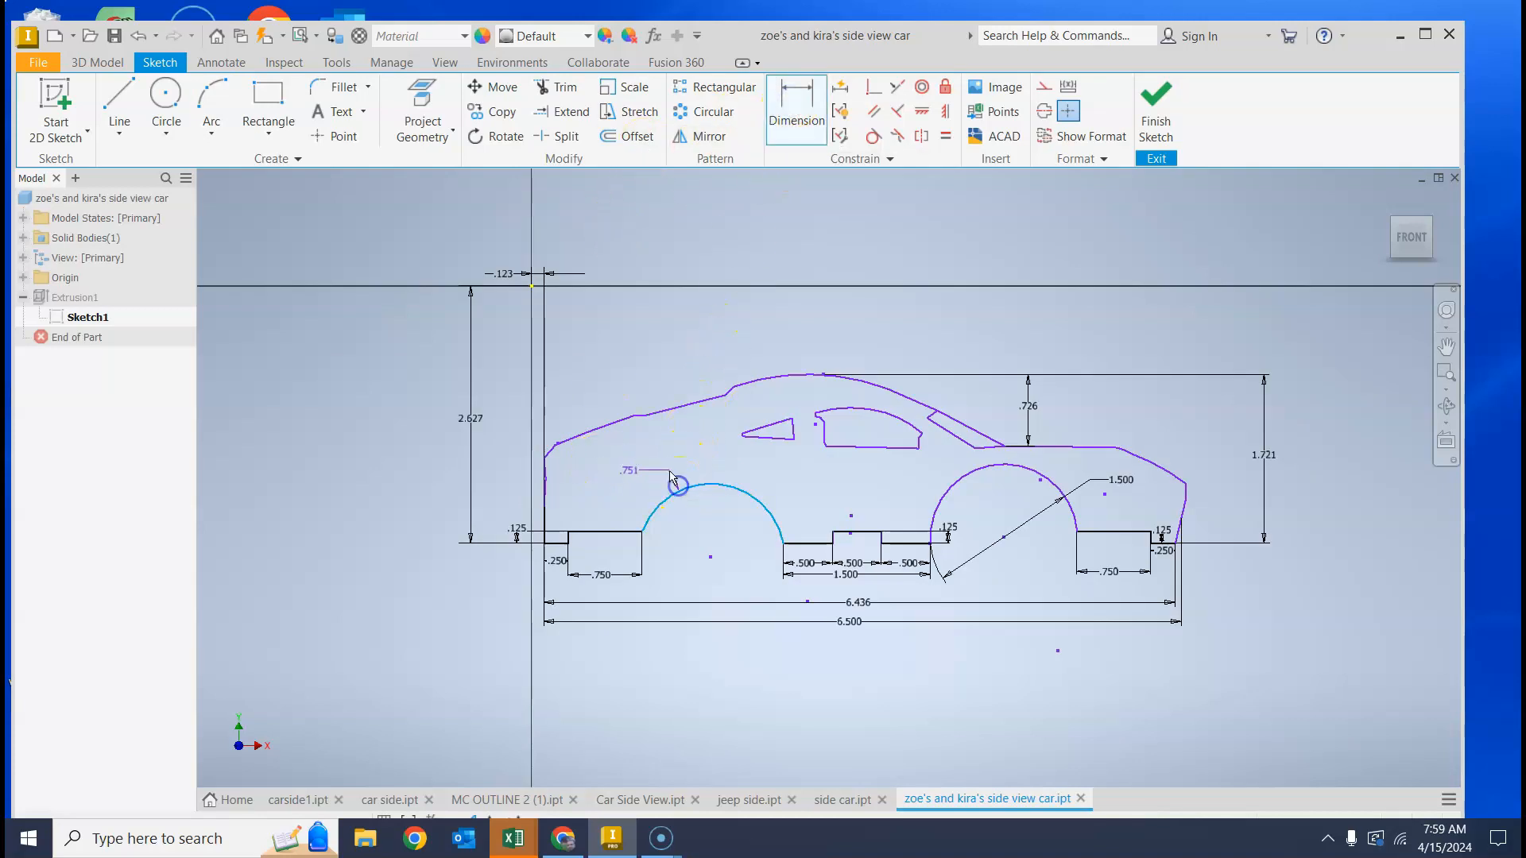
left_click(657, 465)
type(".75")
key("Return")
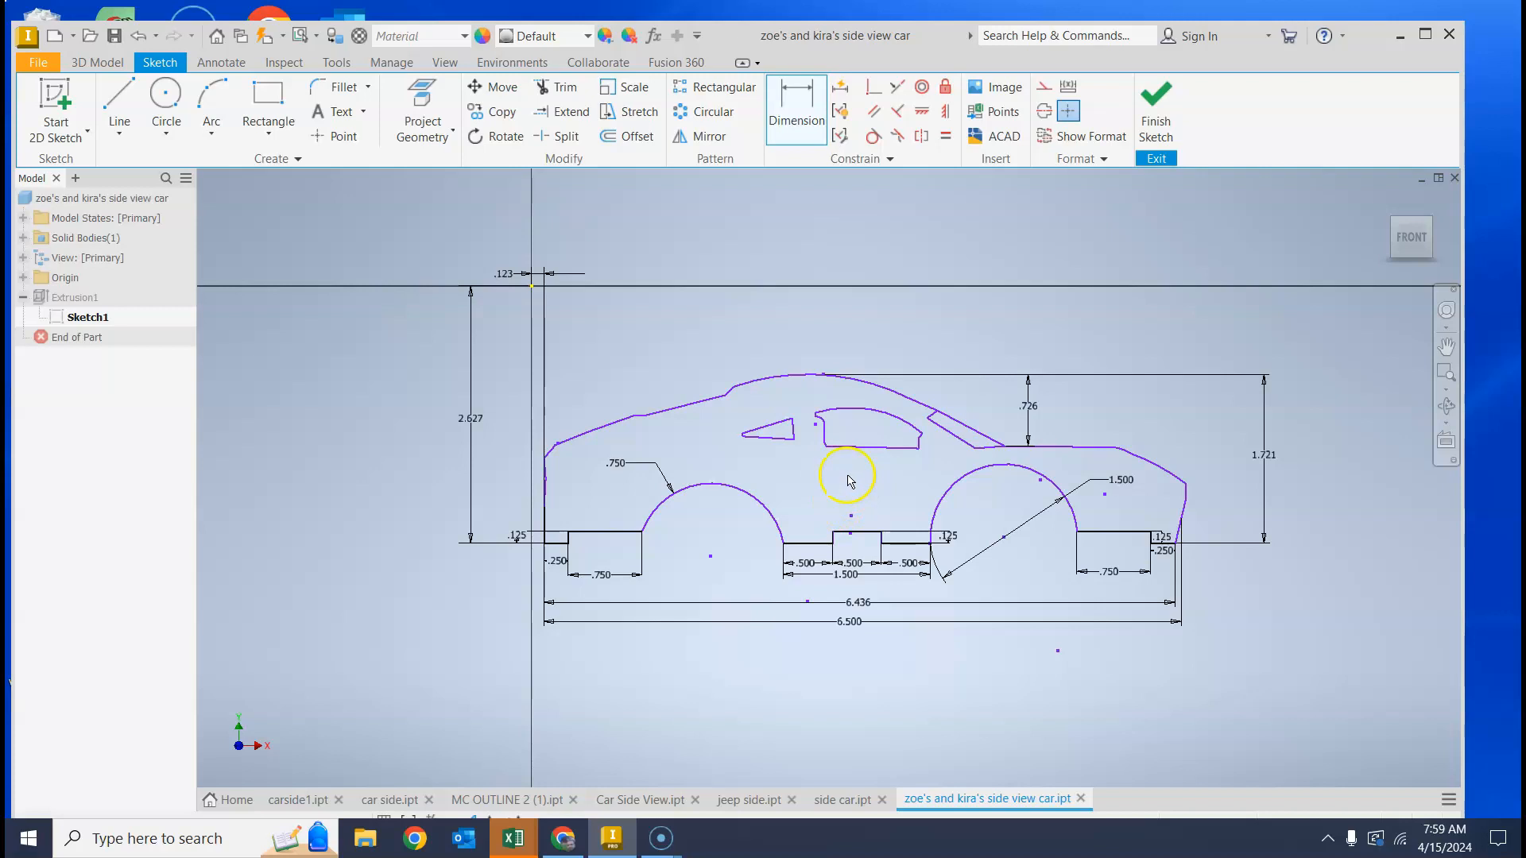
Step: Draw a narrow upright rectangle below the side windows between the wheel arches, and reshape it to about .17 in wide
left_click(267, 97)
left_click(836, 469)
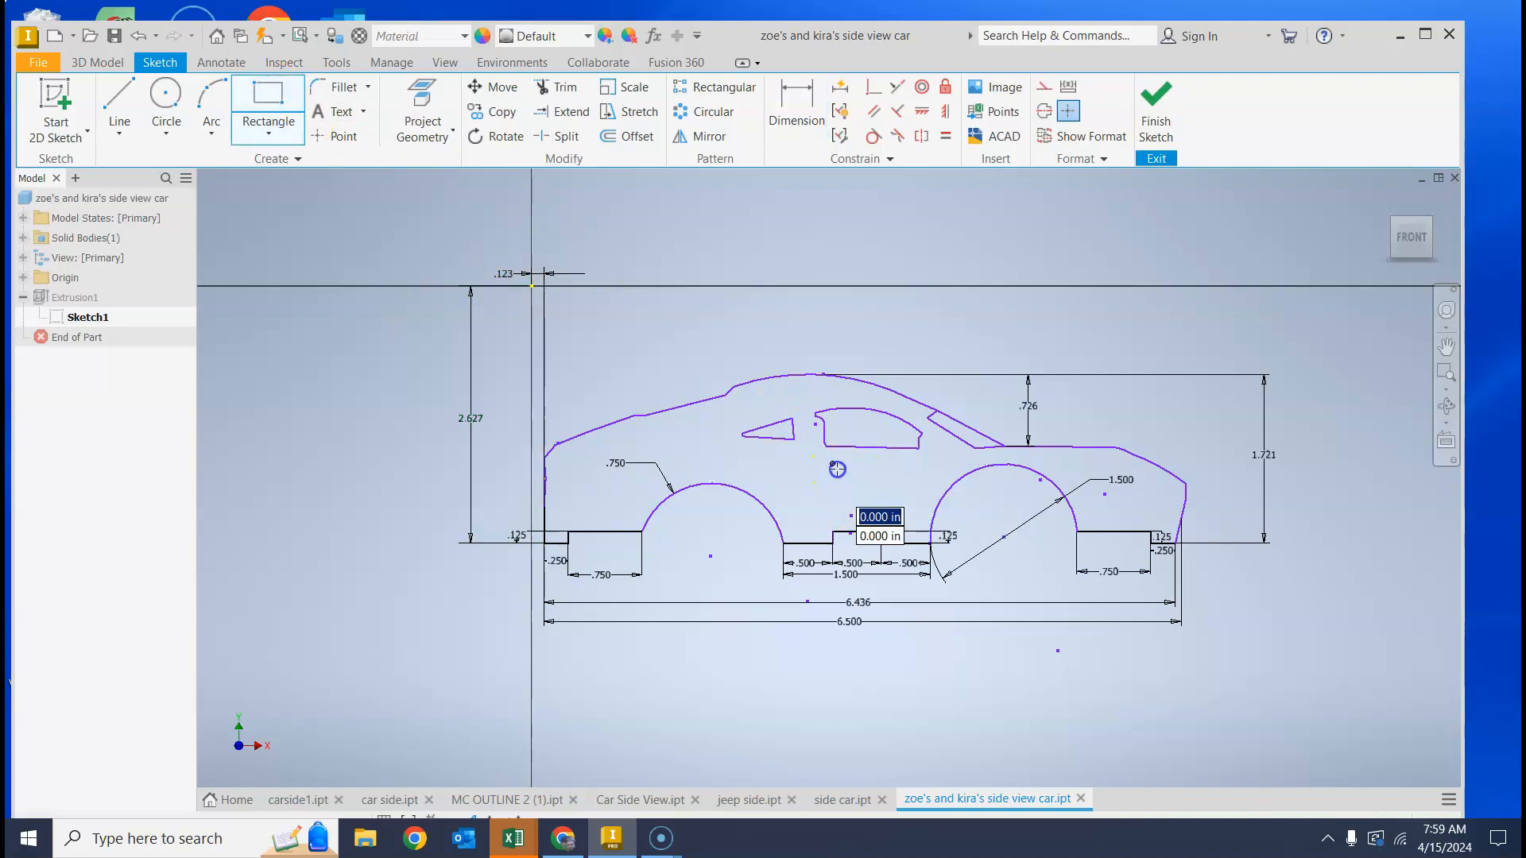
left_click(850, 506)
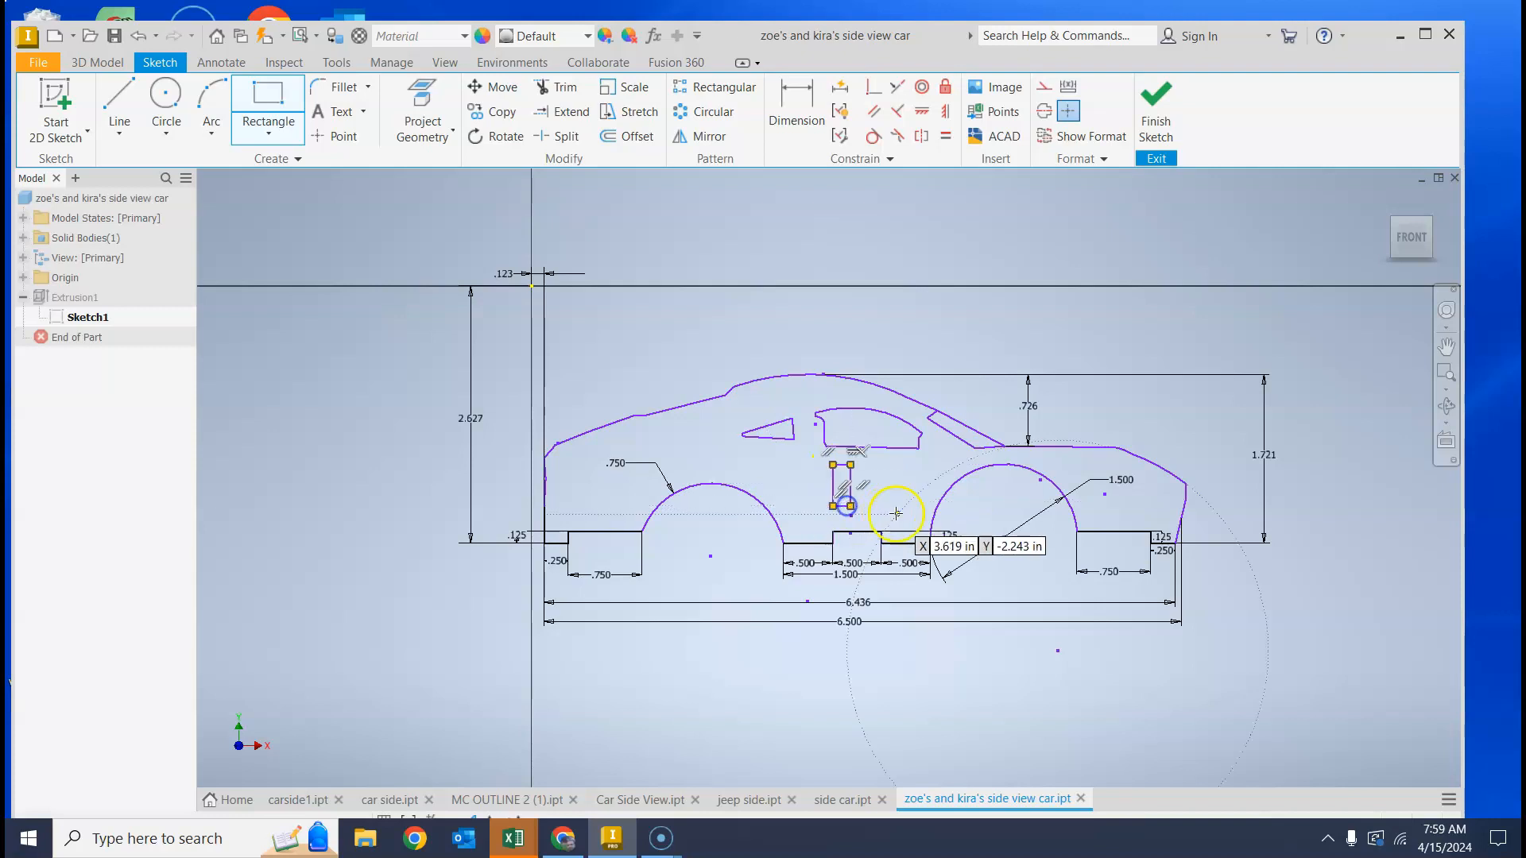
scroll(868, 510, "down", 3)
key("Escape")
scroll(874, 511, "up", 3)
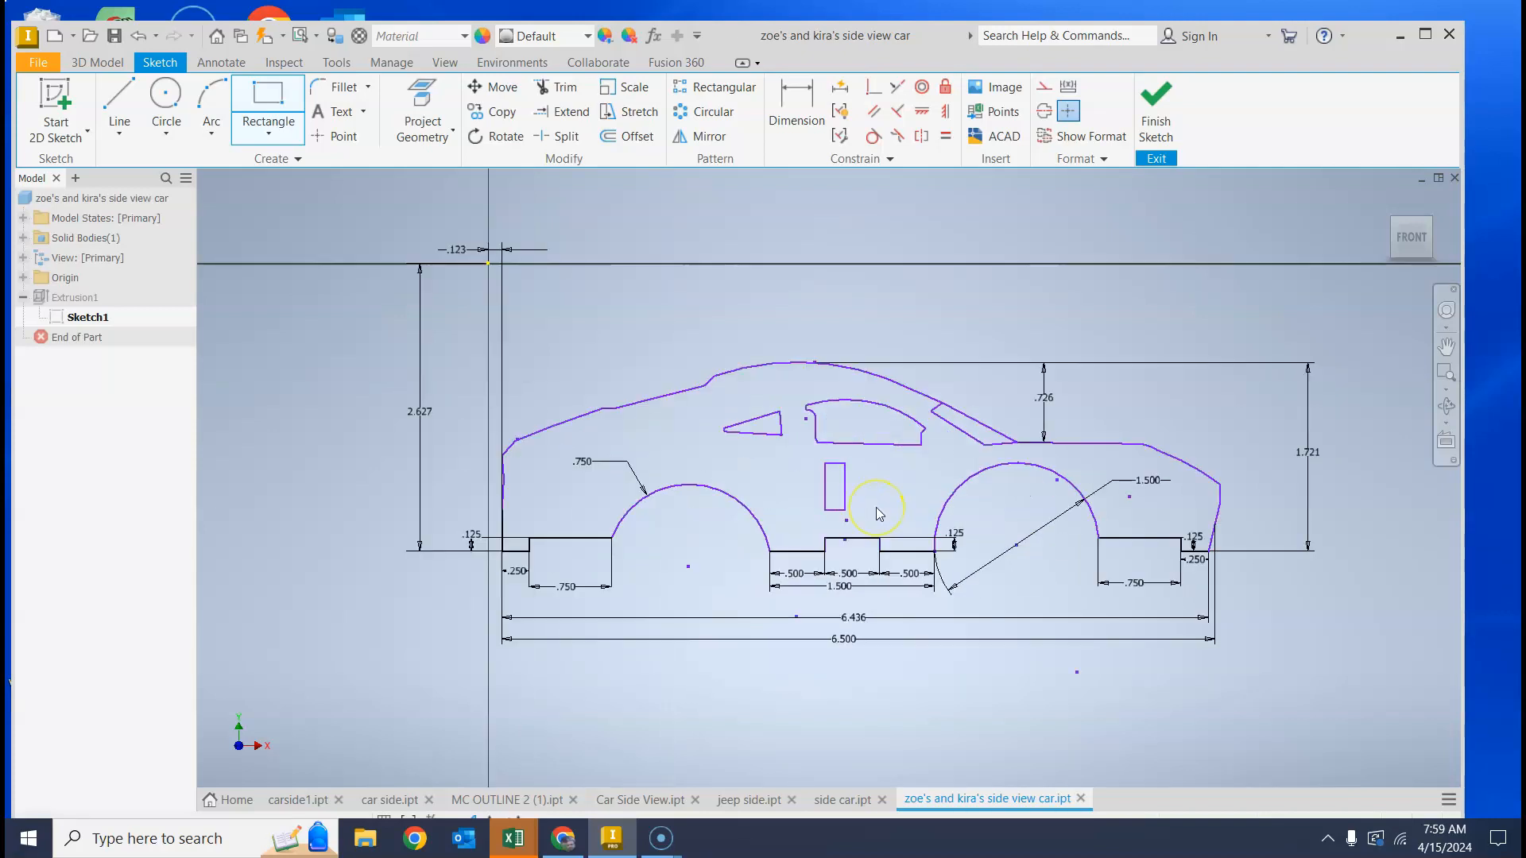
left_click_drag(825, 511, 806, 520)
left_click_drag(847, 470, 825, 466)
Step: Dimension the small rectangle's width at .135 in
scroll(792, 504, "up", 3)
left_click(796, 103)
left_click(839, 432)
left_click(833, 414)
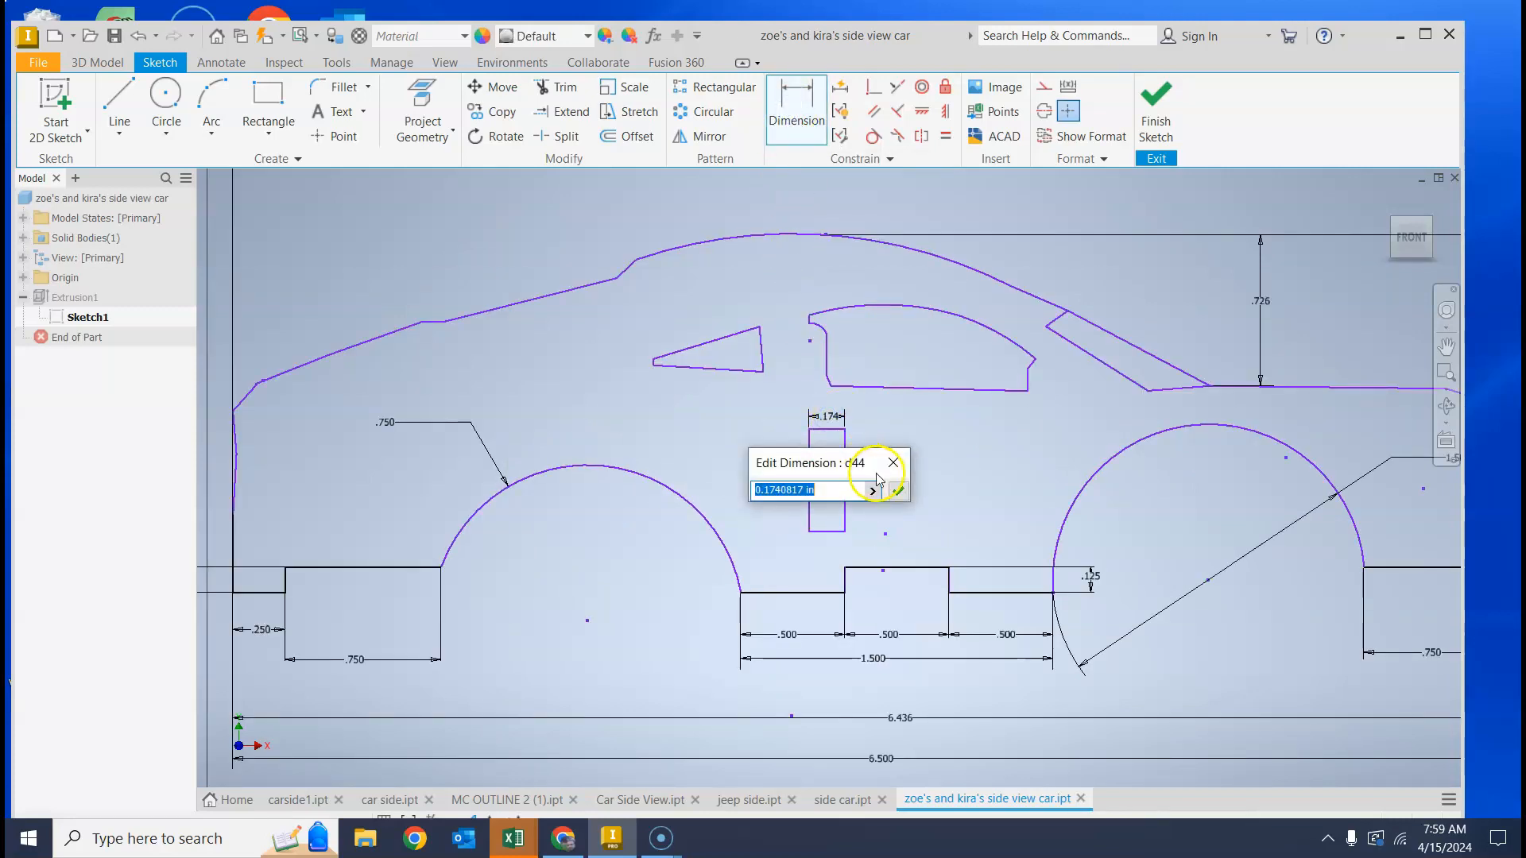
type(".135")
key("Return")
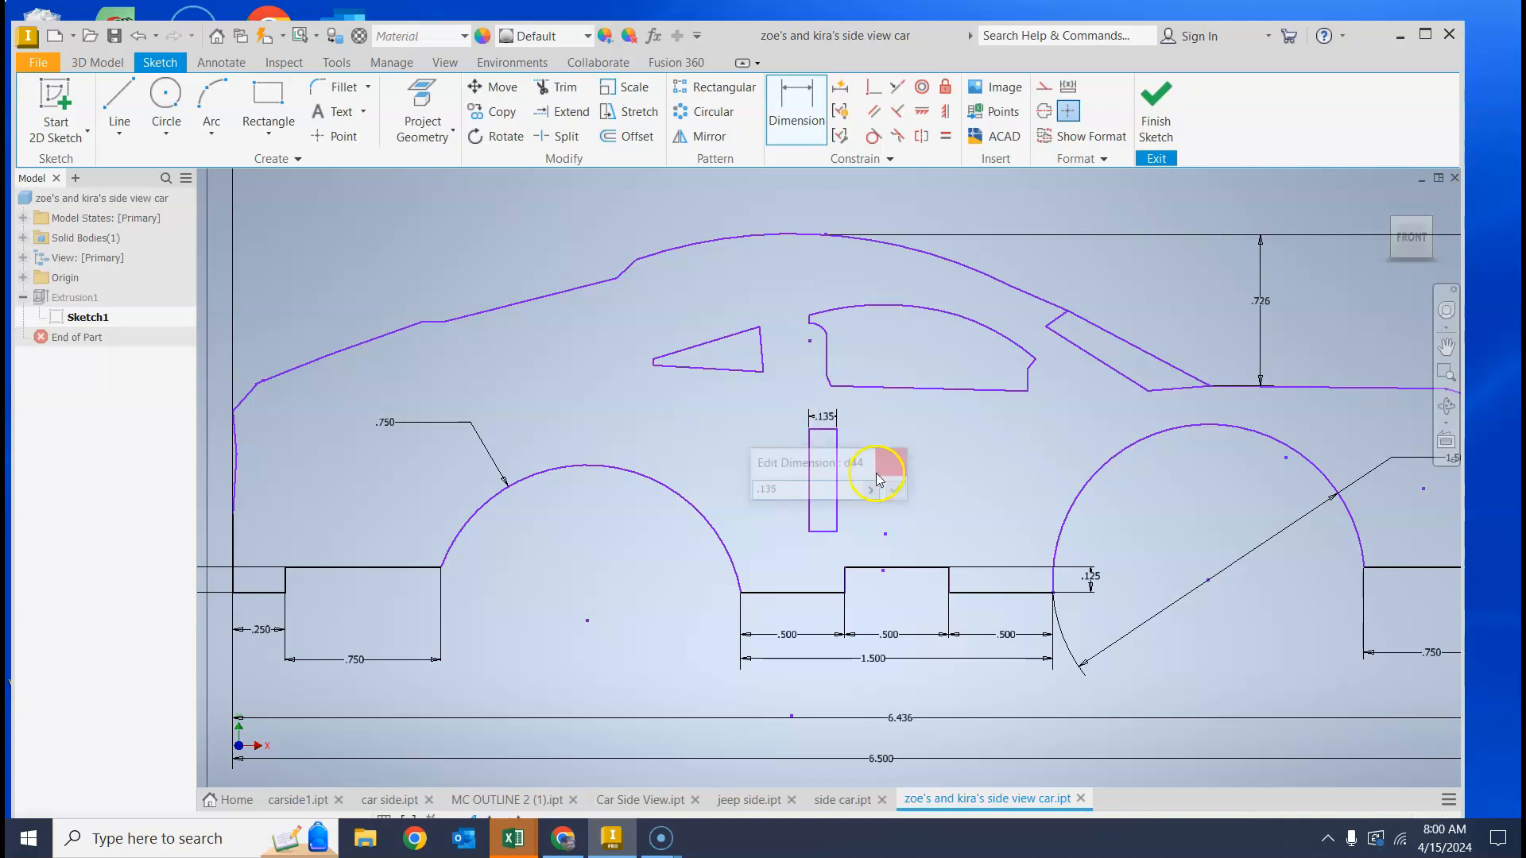
Step: Dimension the small rectangle's height at .5 in and move the rectangle over the underside's middle notch
left_click(837, 493)
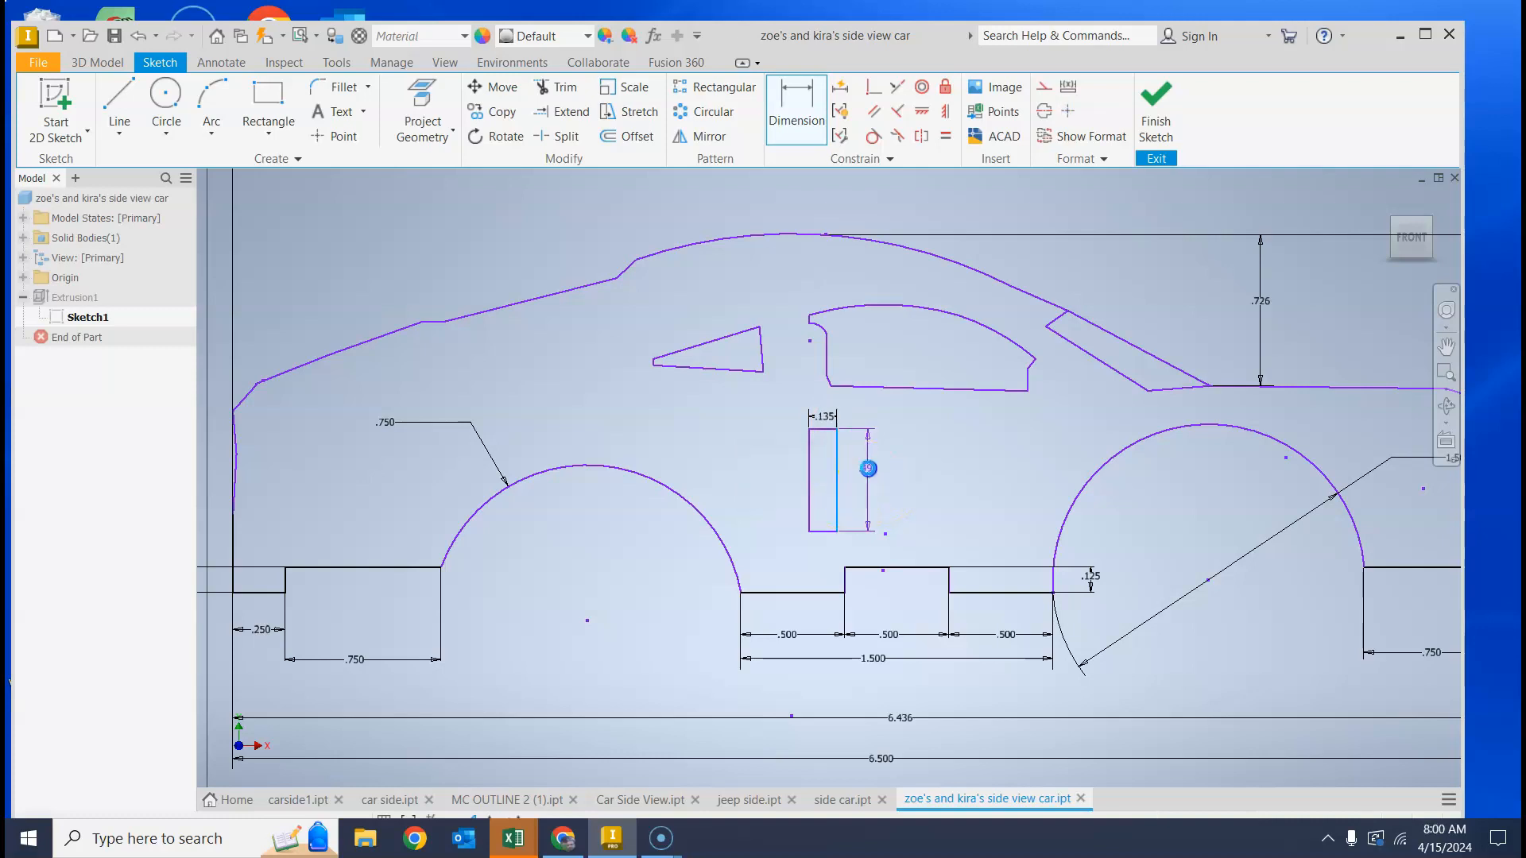
left_click(868, 468)
type(".5")
key("Return")
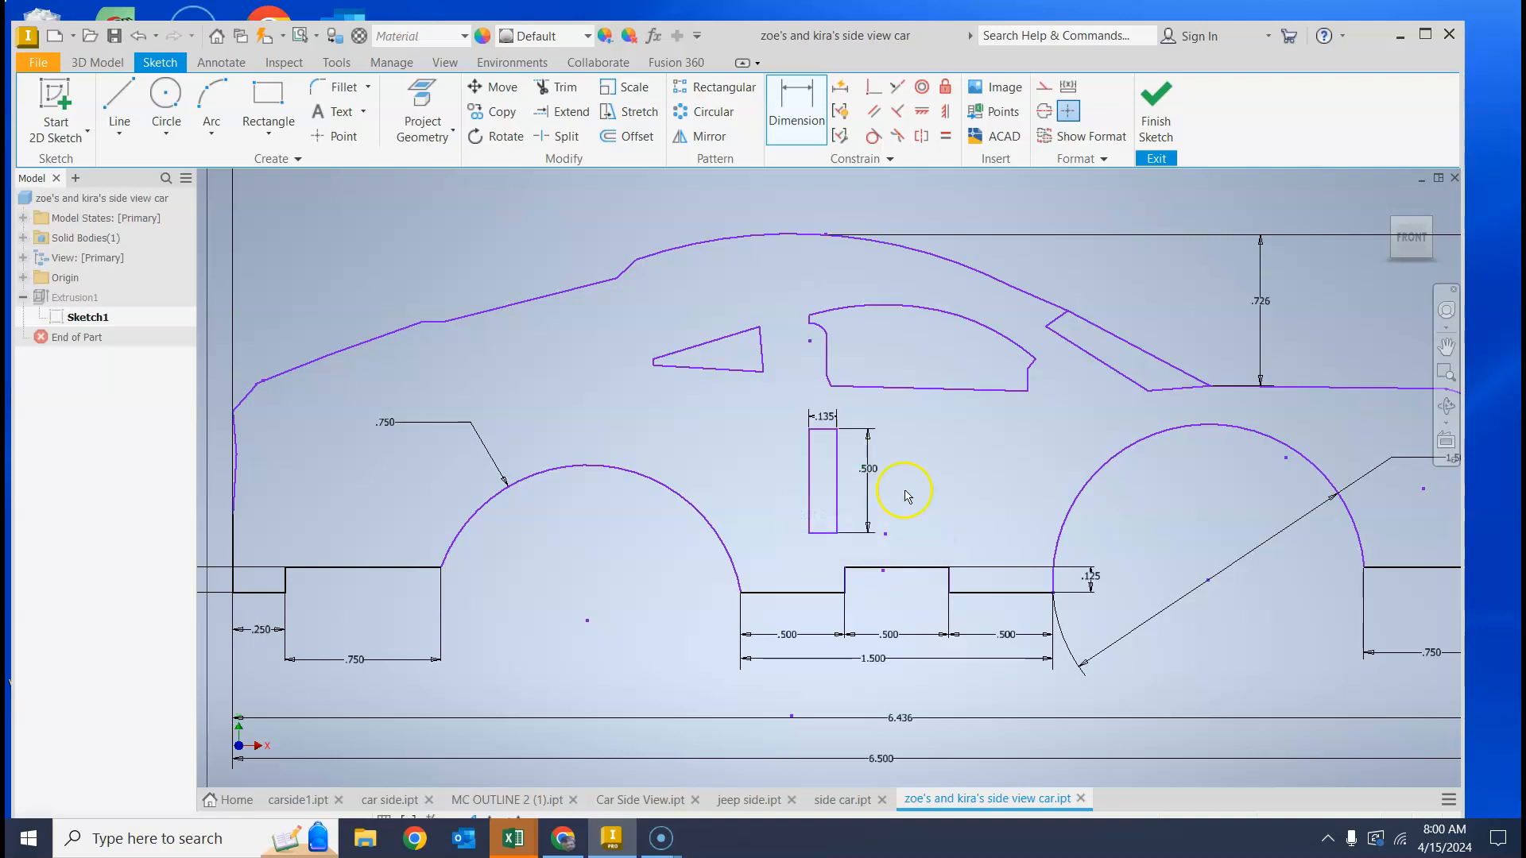
key("Escape")
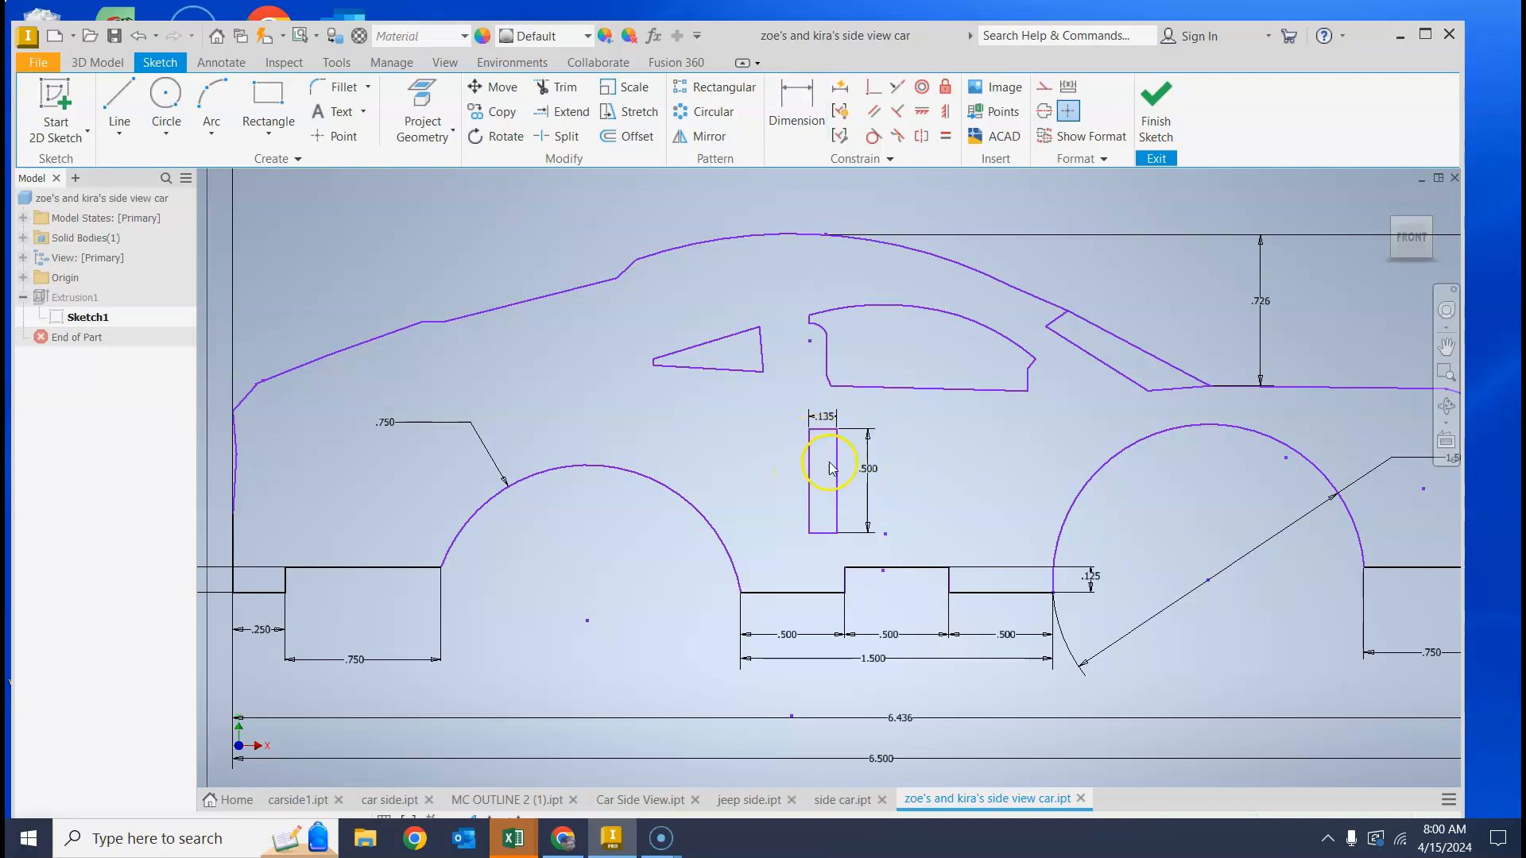
left_click_drag(838, 534, 911, 527)
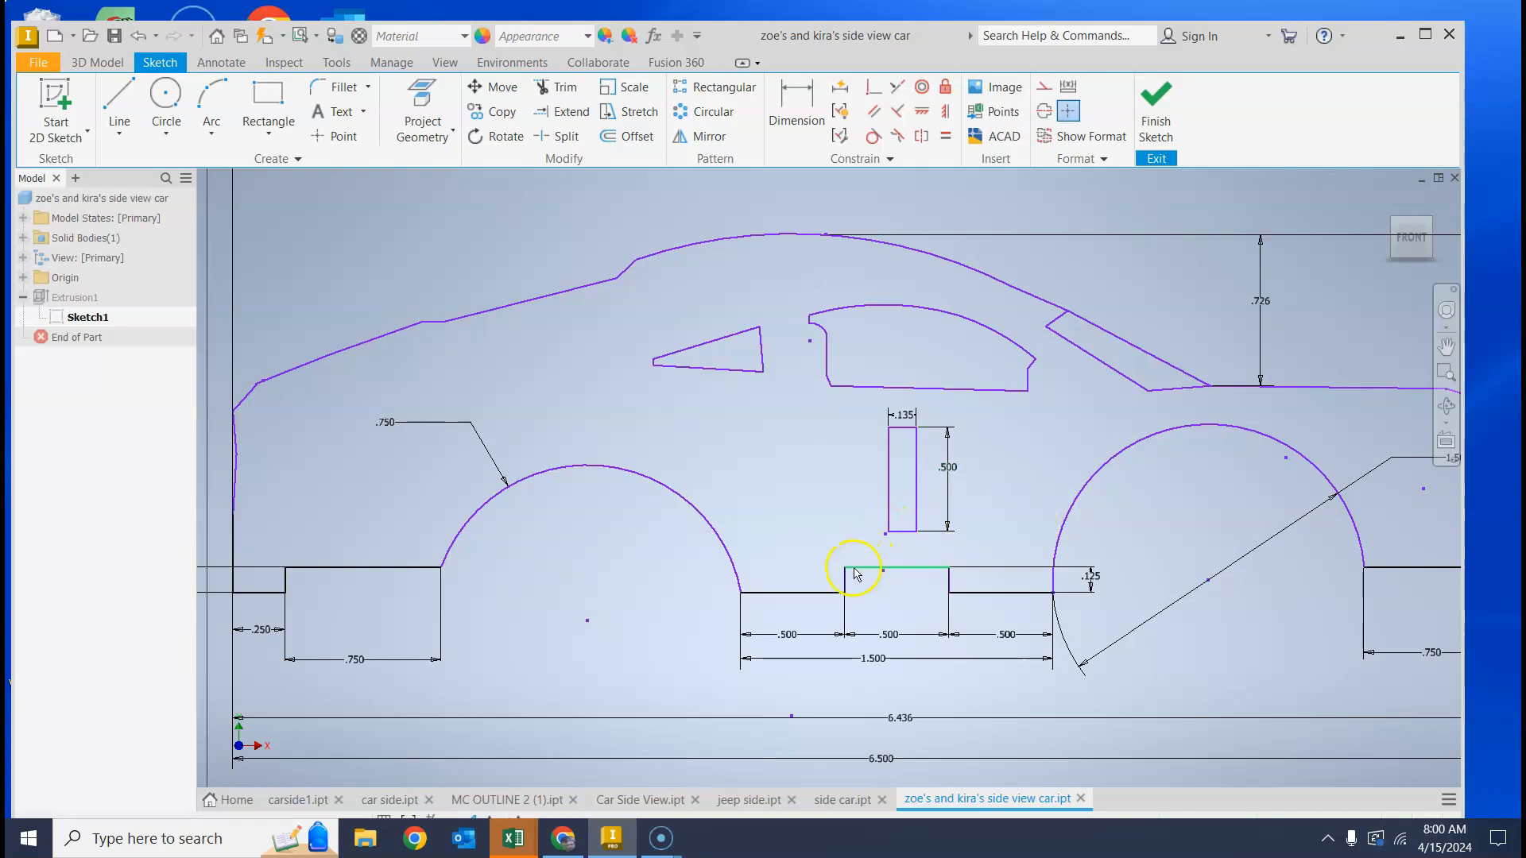
scroll(950, 550, "down", 3)
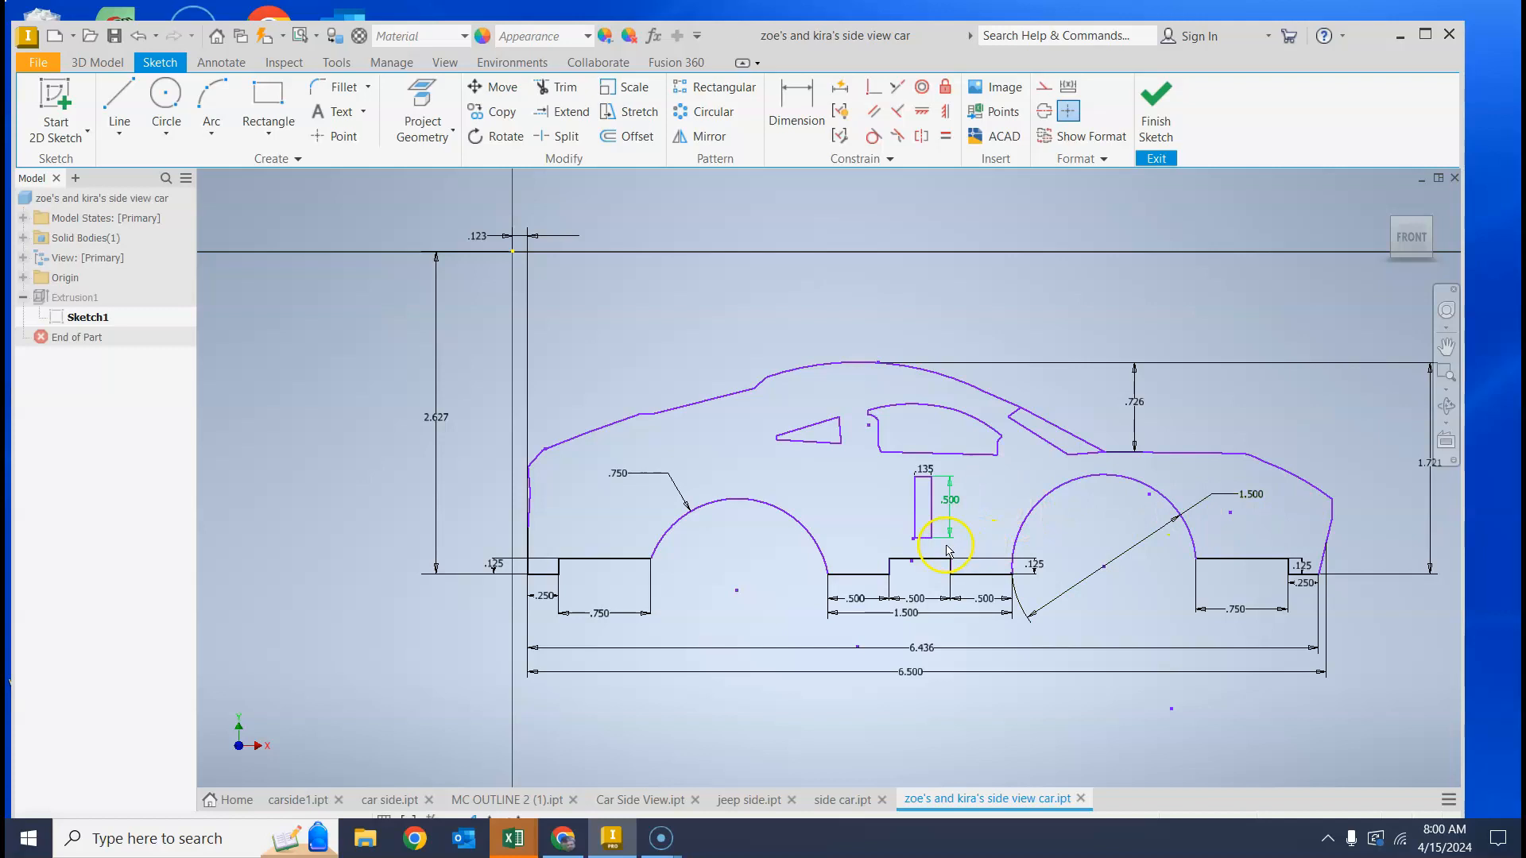
scroll(942, 543, "up", 4)
left_click(796, 107)
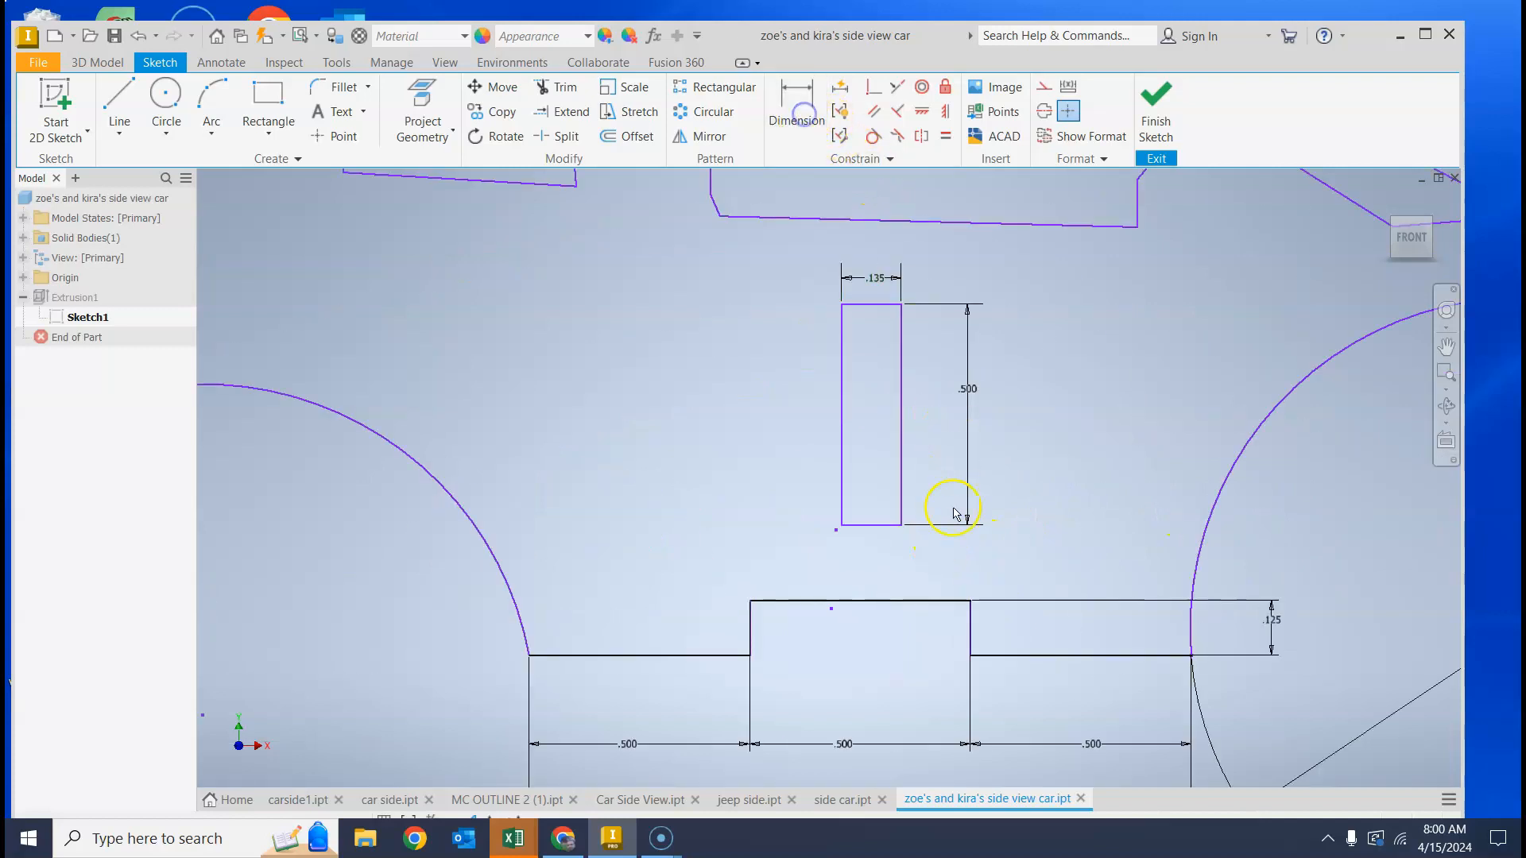
left_click(901, 524)
left_click(970, 600)
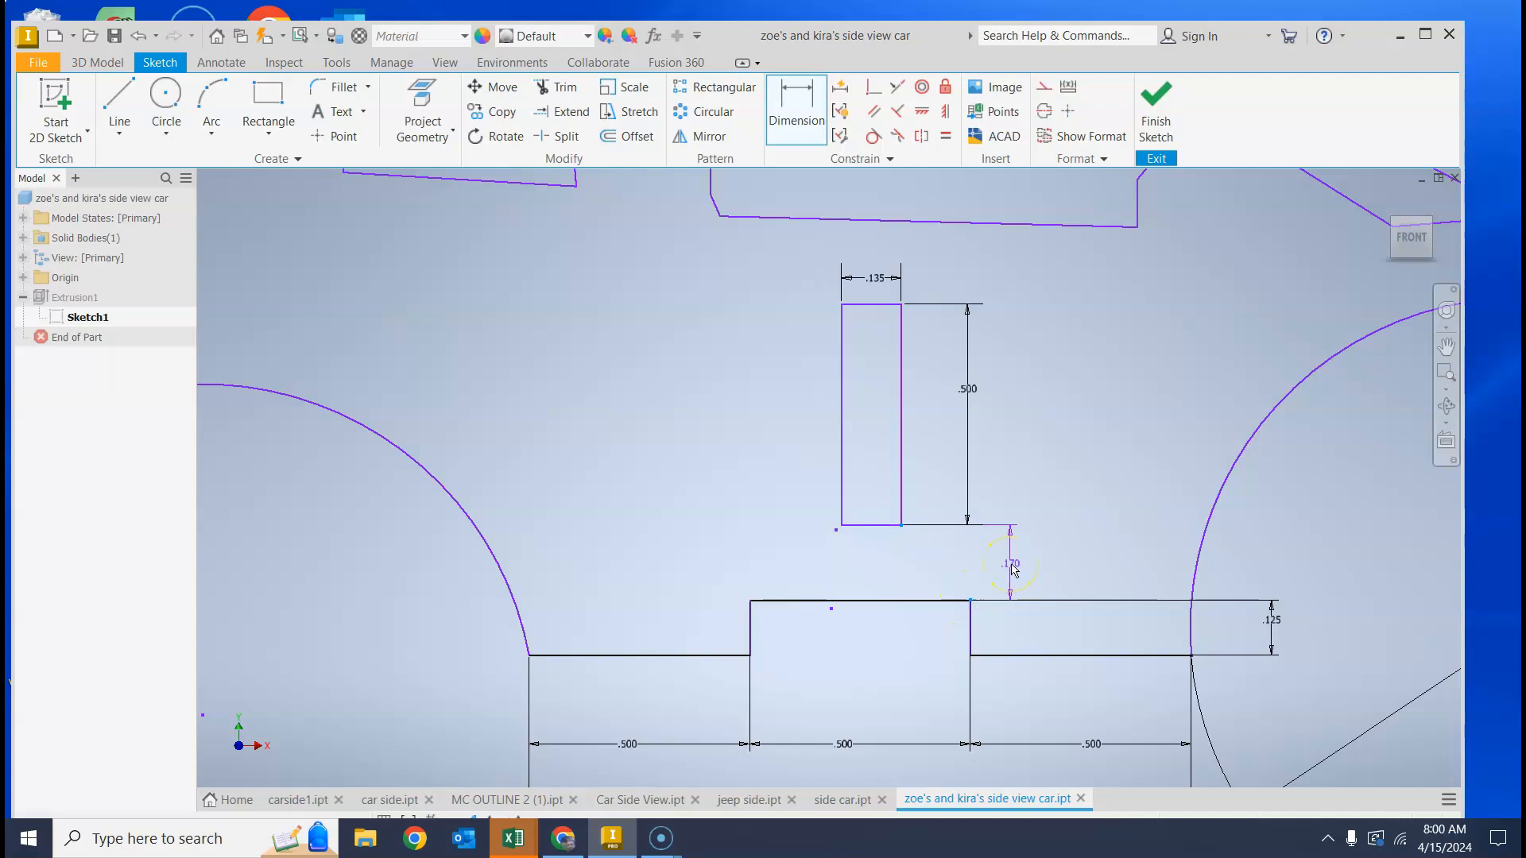
key("Escape")
Step: Add a vertical dimension between the small rectangle's bottom edge and the underside line beside the notch, accepting the measured distance
scroll(1026, 564, "down", 4)
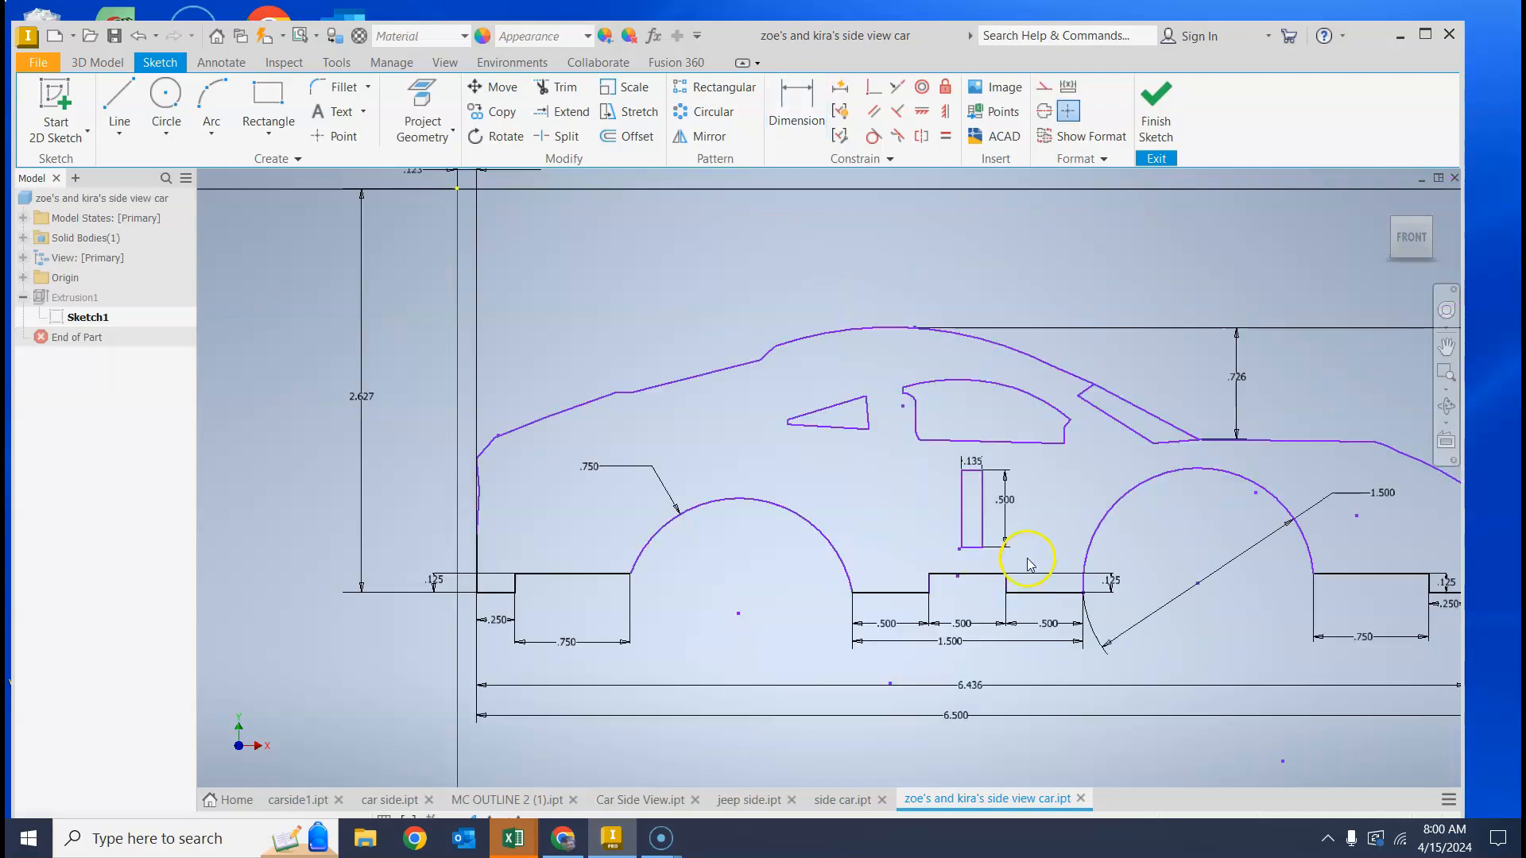
middle_click_drag(1045, 561, 977, 501)
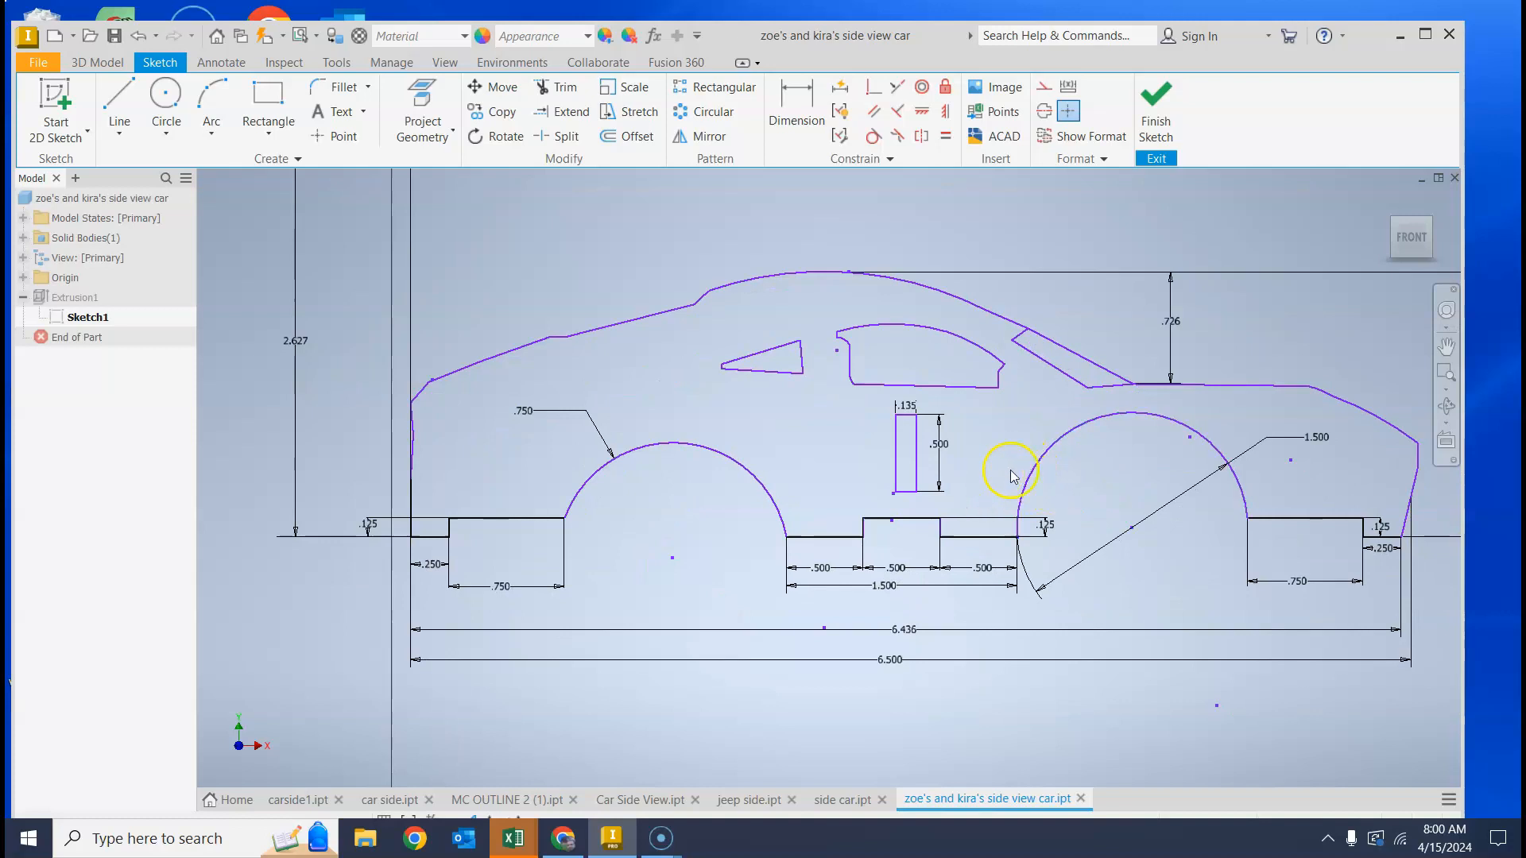
left_click(795, 108)
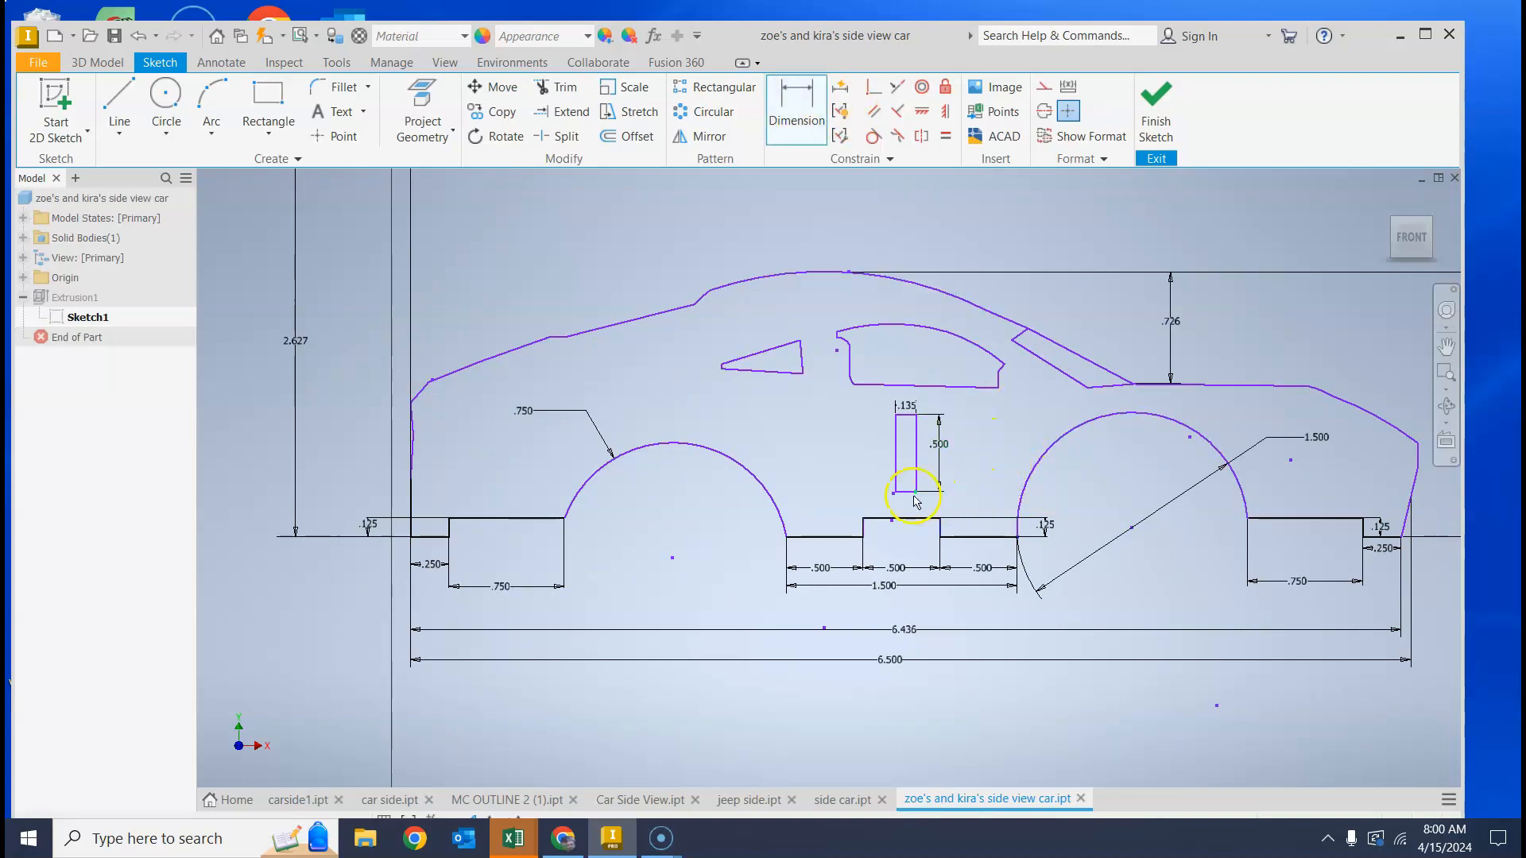
left_click(957, 536)
left_click(984, 502)
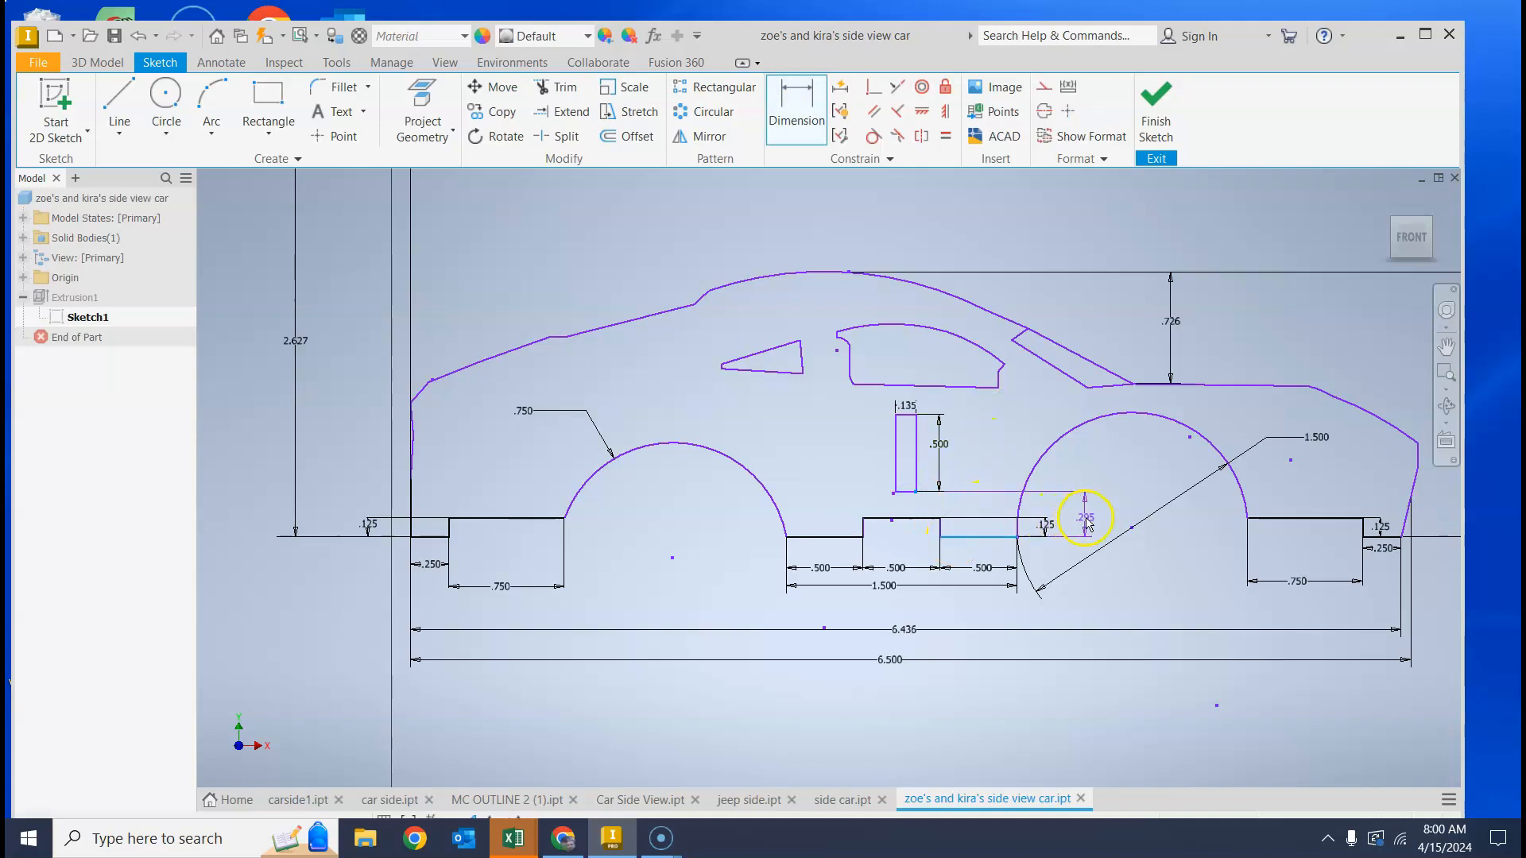
left_click(1072, 517)
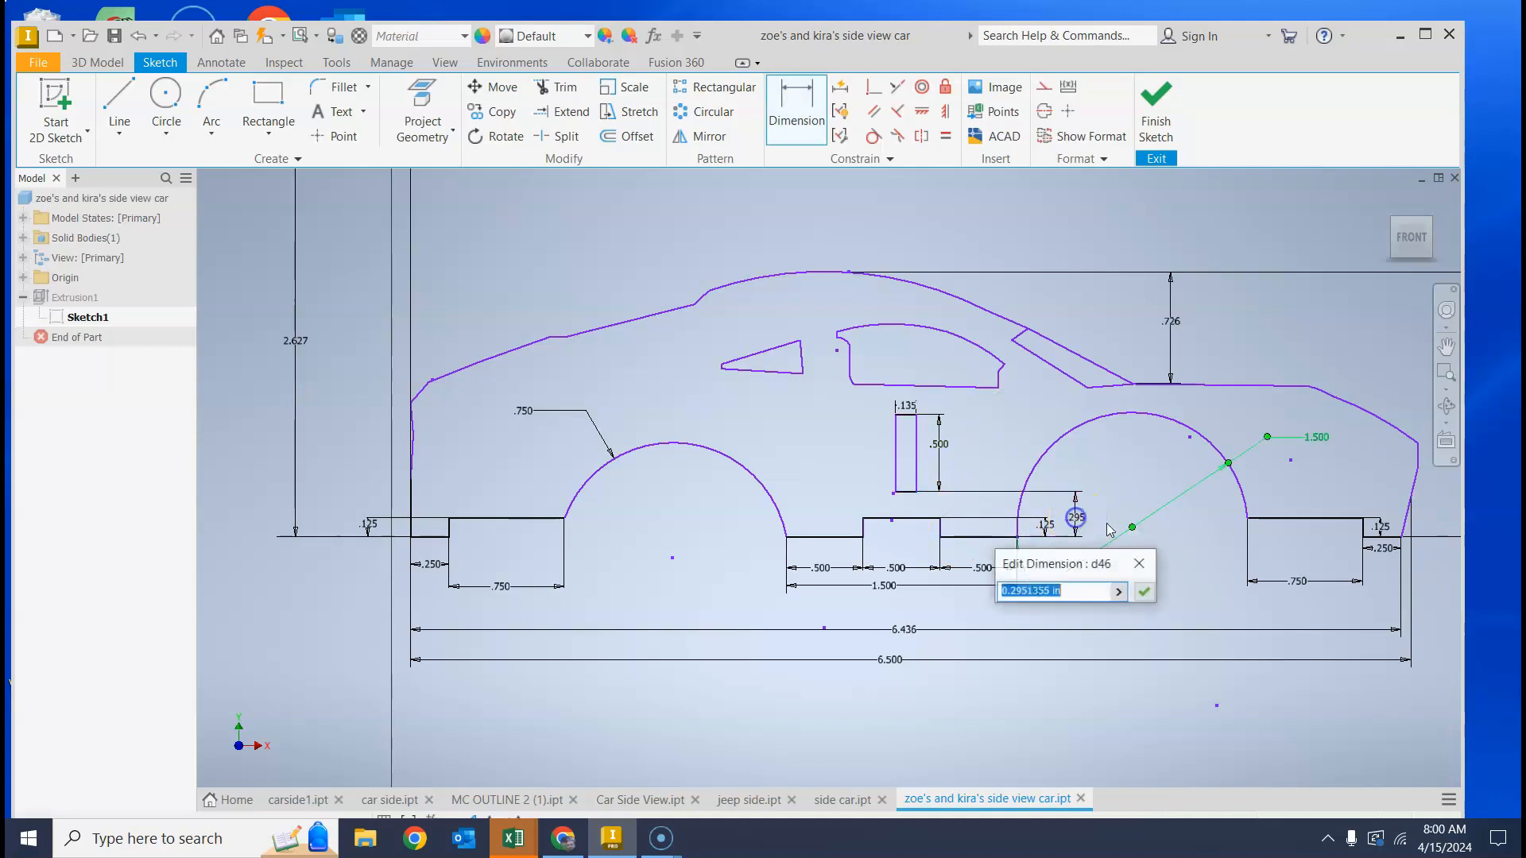
left_click(1144, 593)
Step: Slide the small rectangle slightly toward the right wheel arch, keeping it above the notch
scroll(977, 483, "up", 3)
key("Escape")
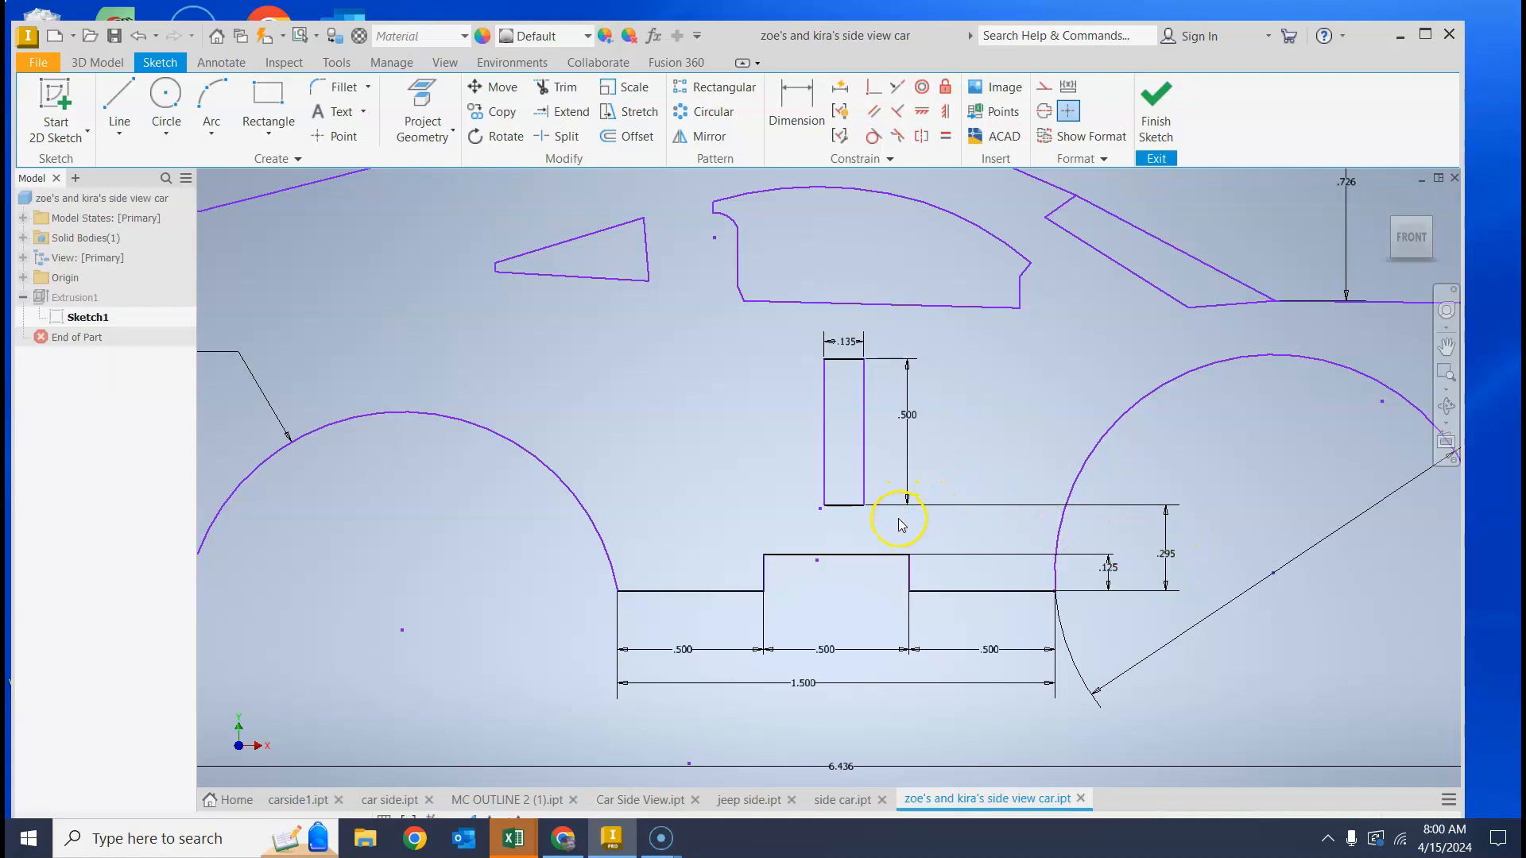
mouse_move(868, 509)
left_mouse_down()
mouse_move(950, 504)
mouse_move(851, 506)
mouse_move(922, 503)
mouse_move(884, 504)
left_mouse_up()
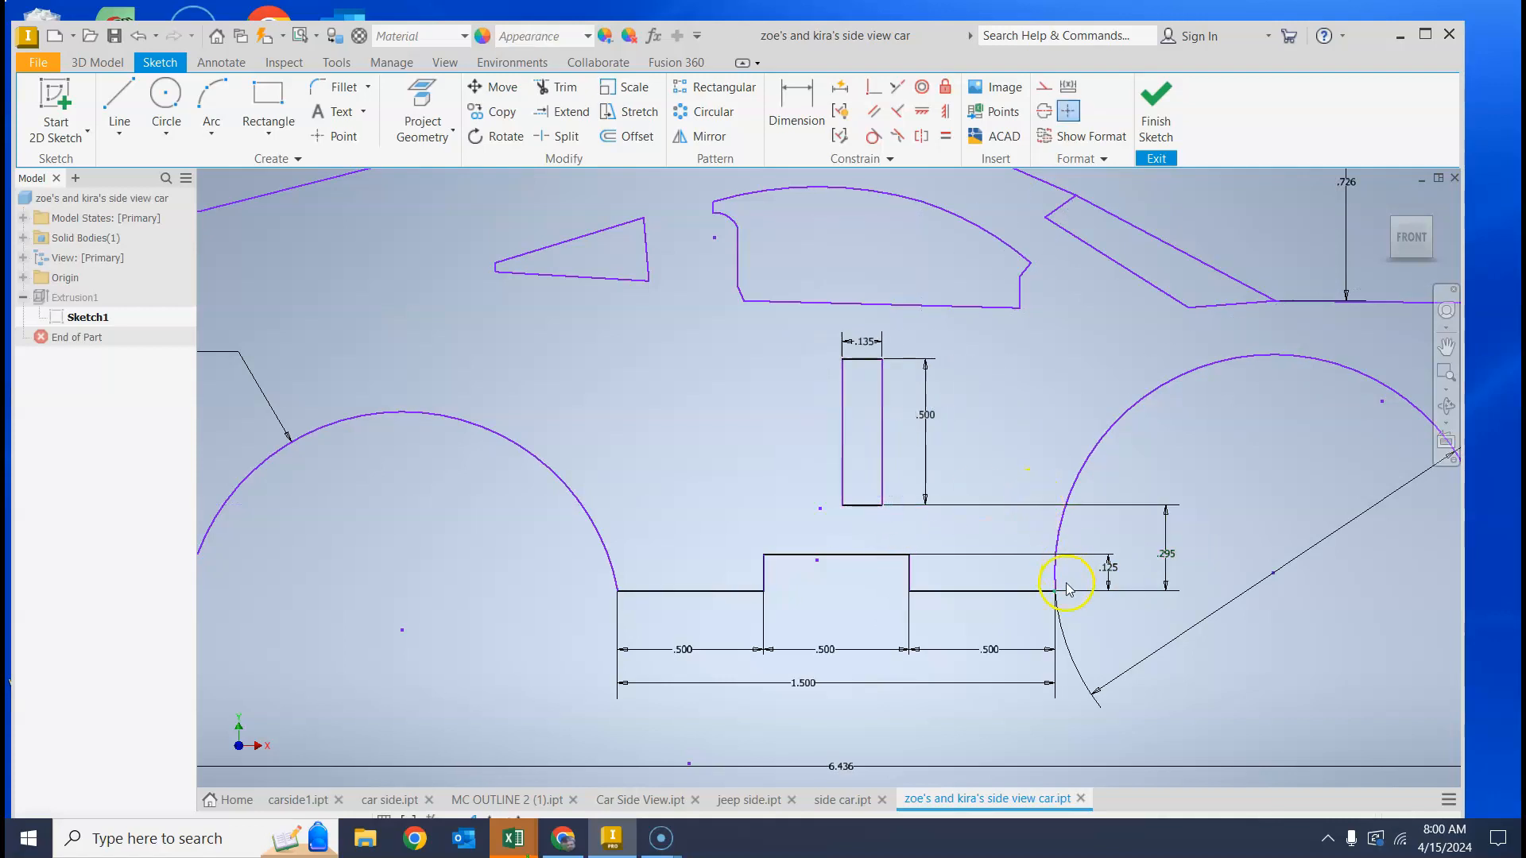
Step: Add a horizontal dimension between the small rectangle's right edge and the lower left end of the right wheel arch, accepting the measured distance
key("d")
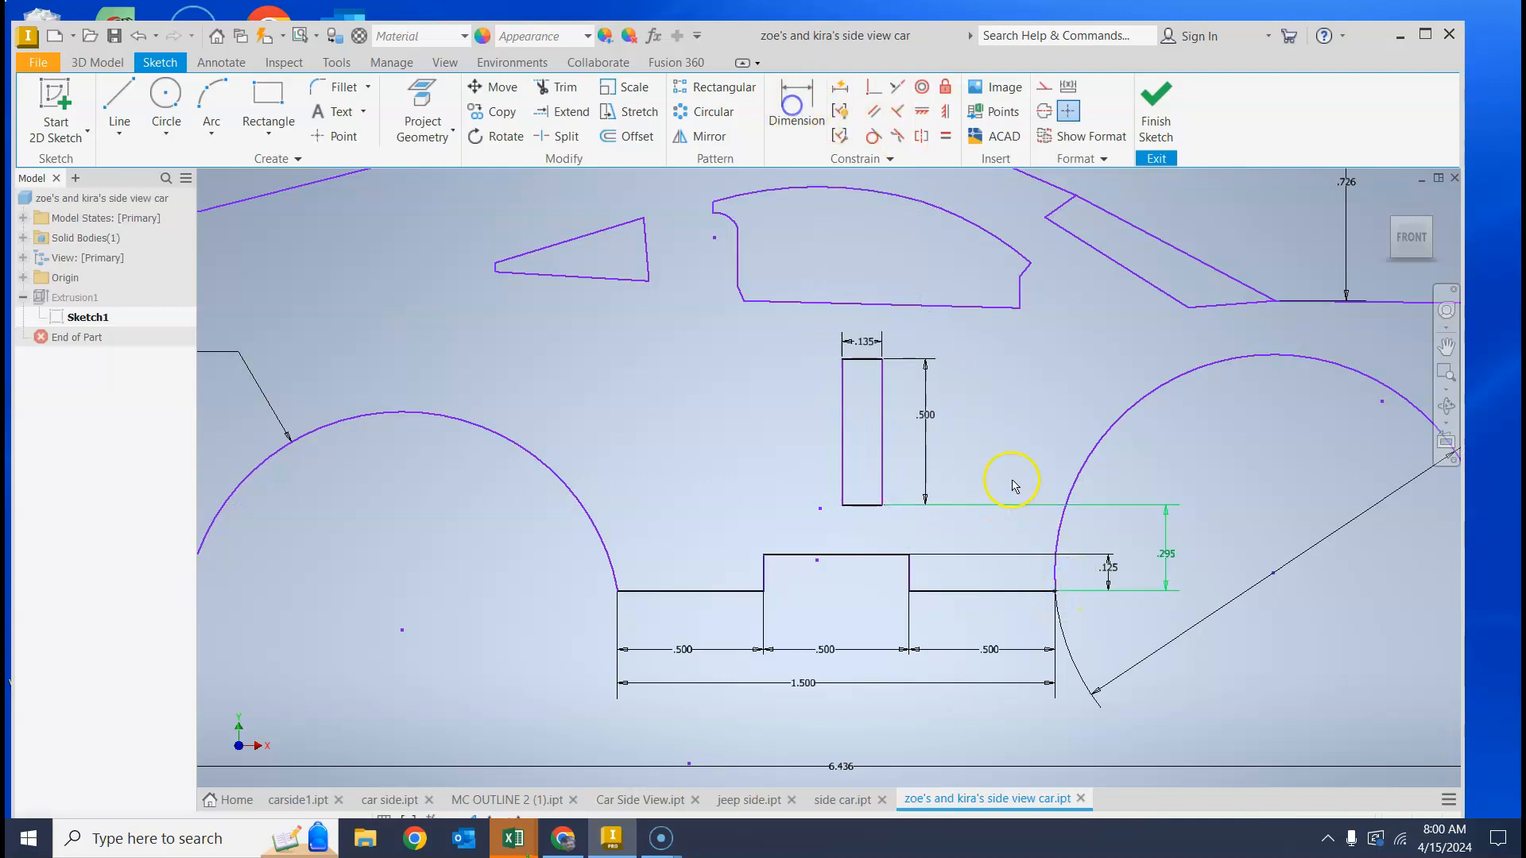
left_click(882, 476)
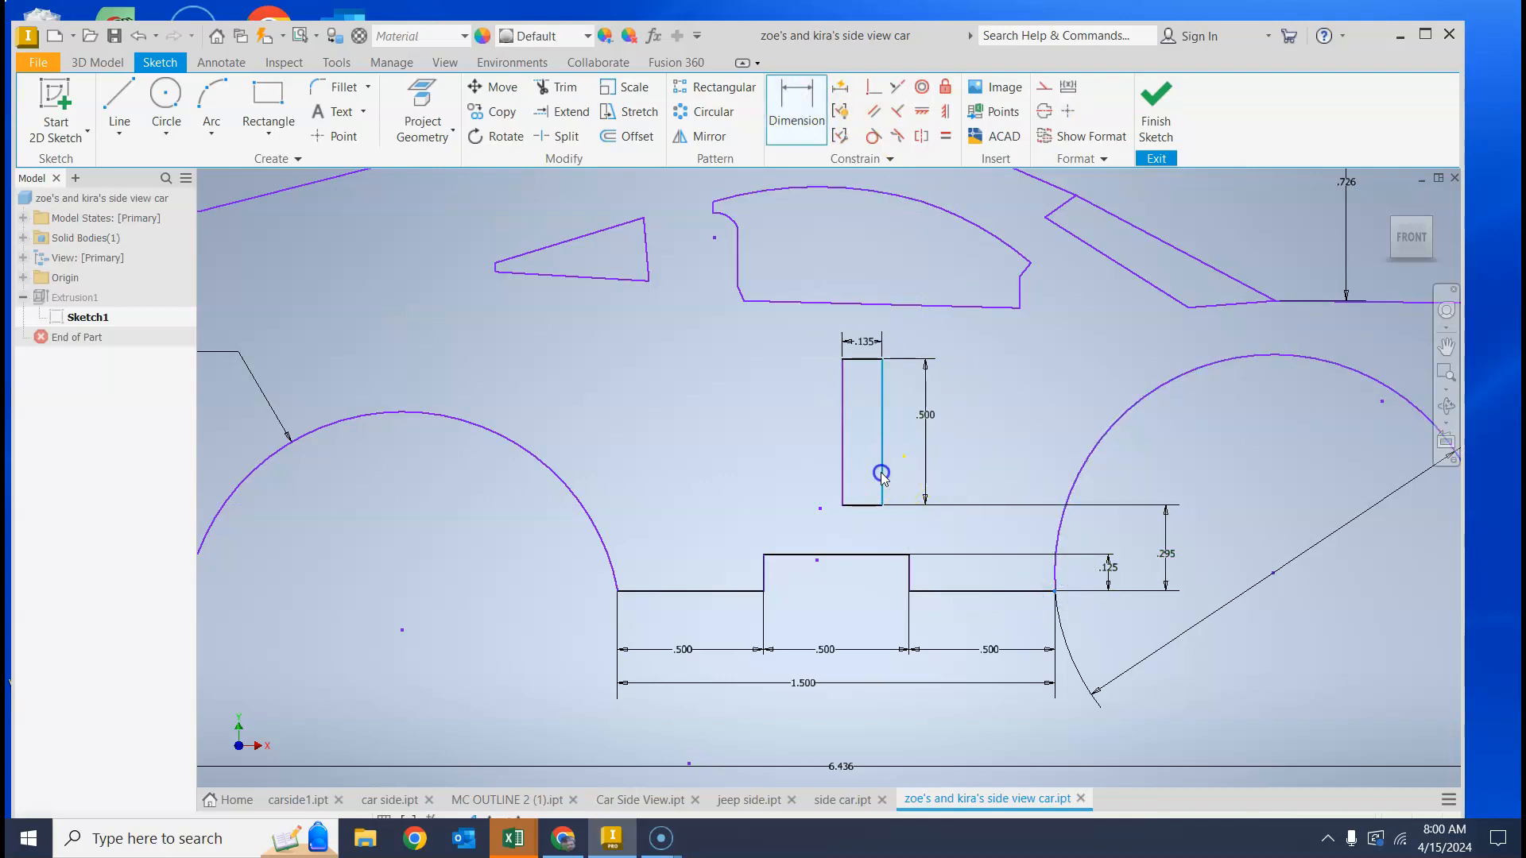
left_click(991, 464)
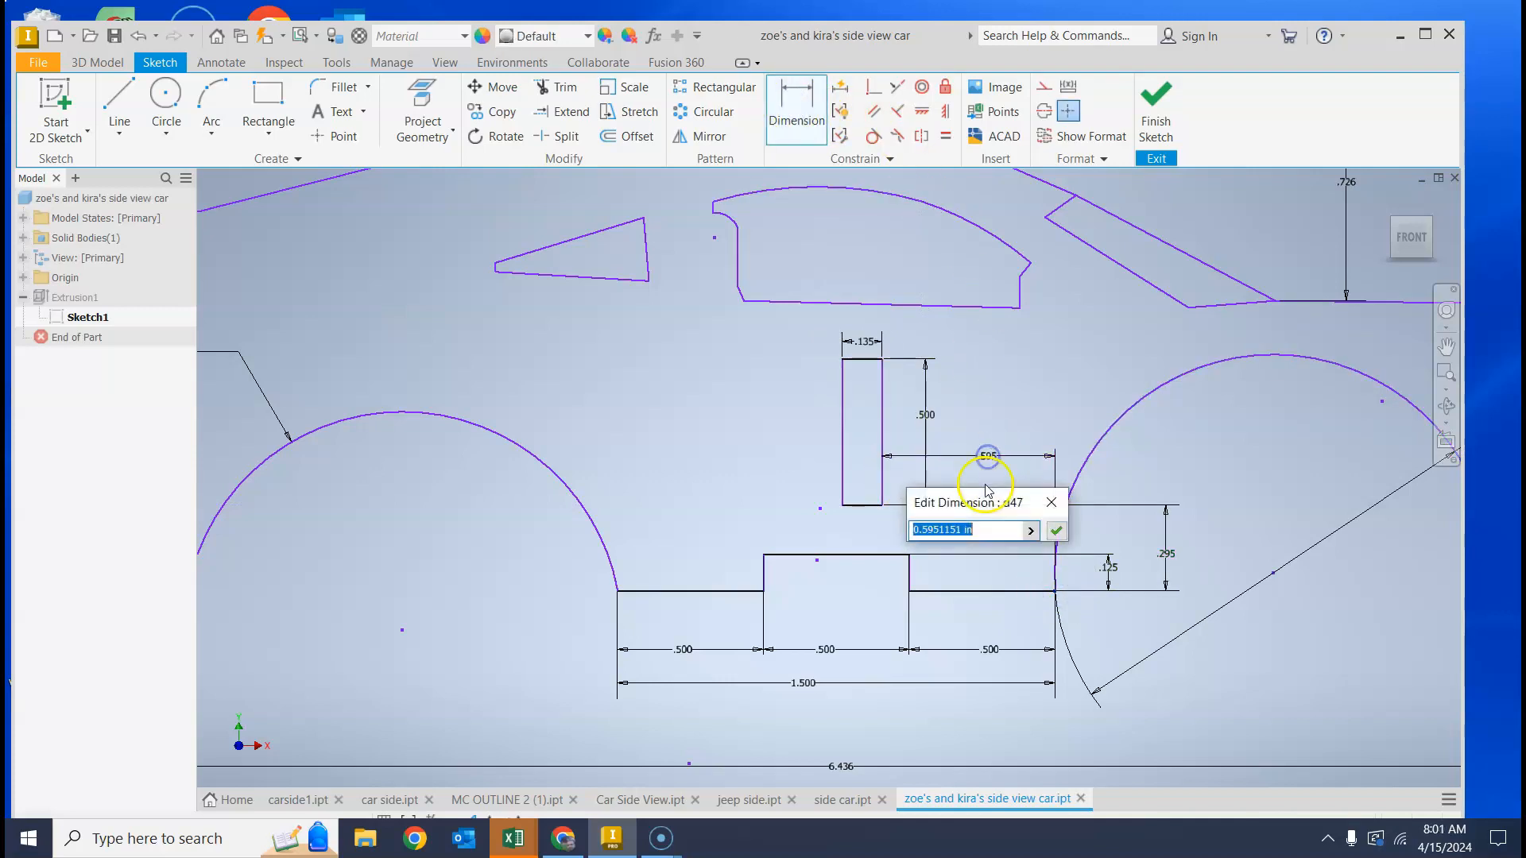
left_click(1057, 532)
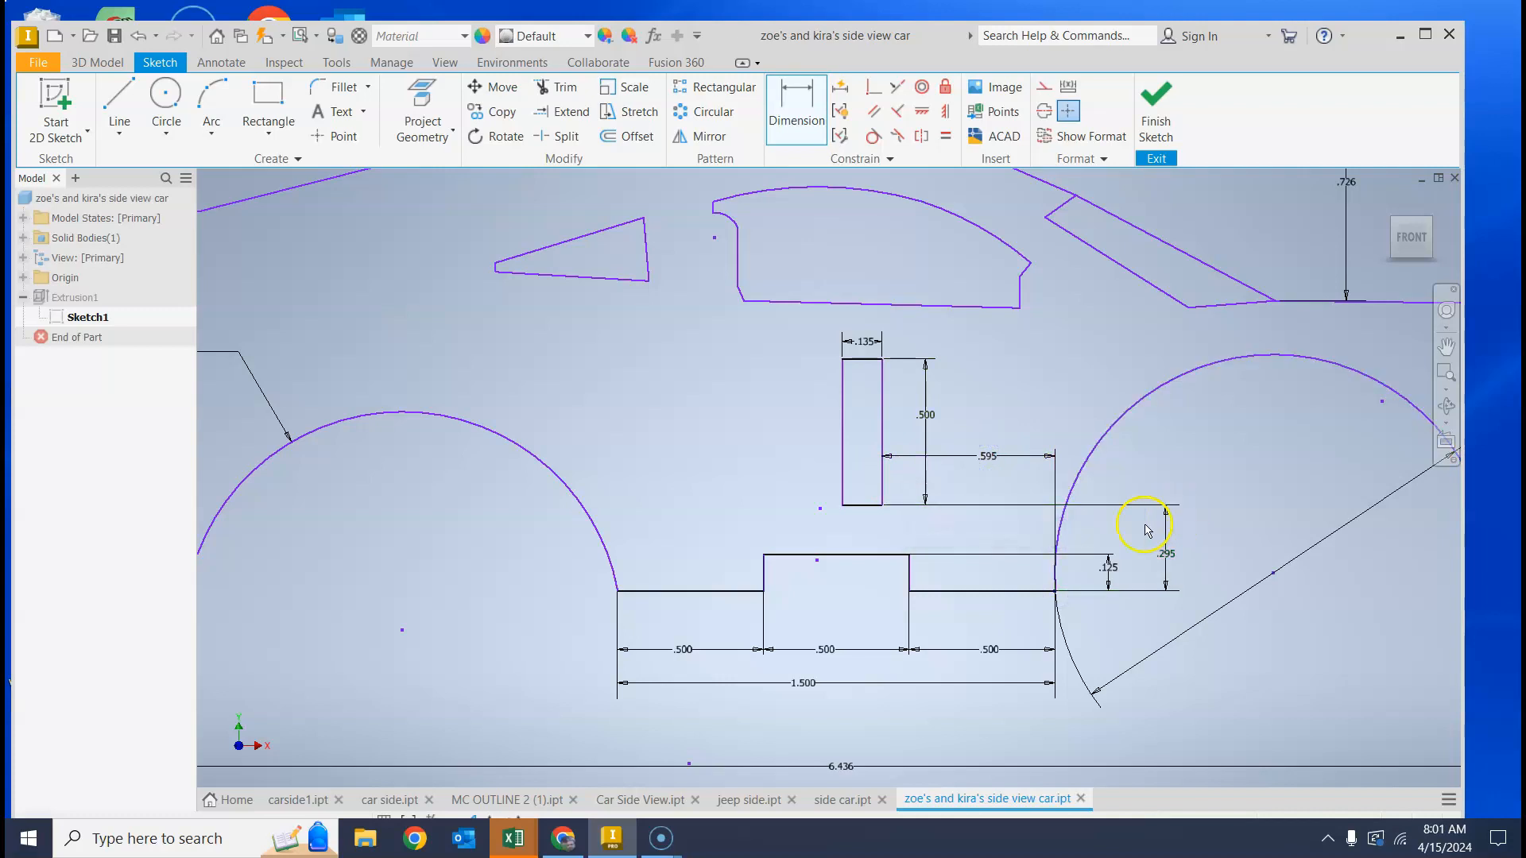
key("Escape")
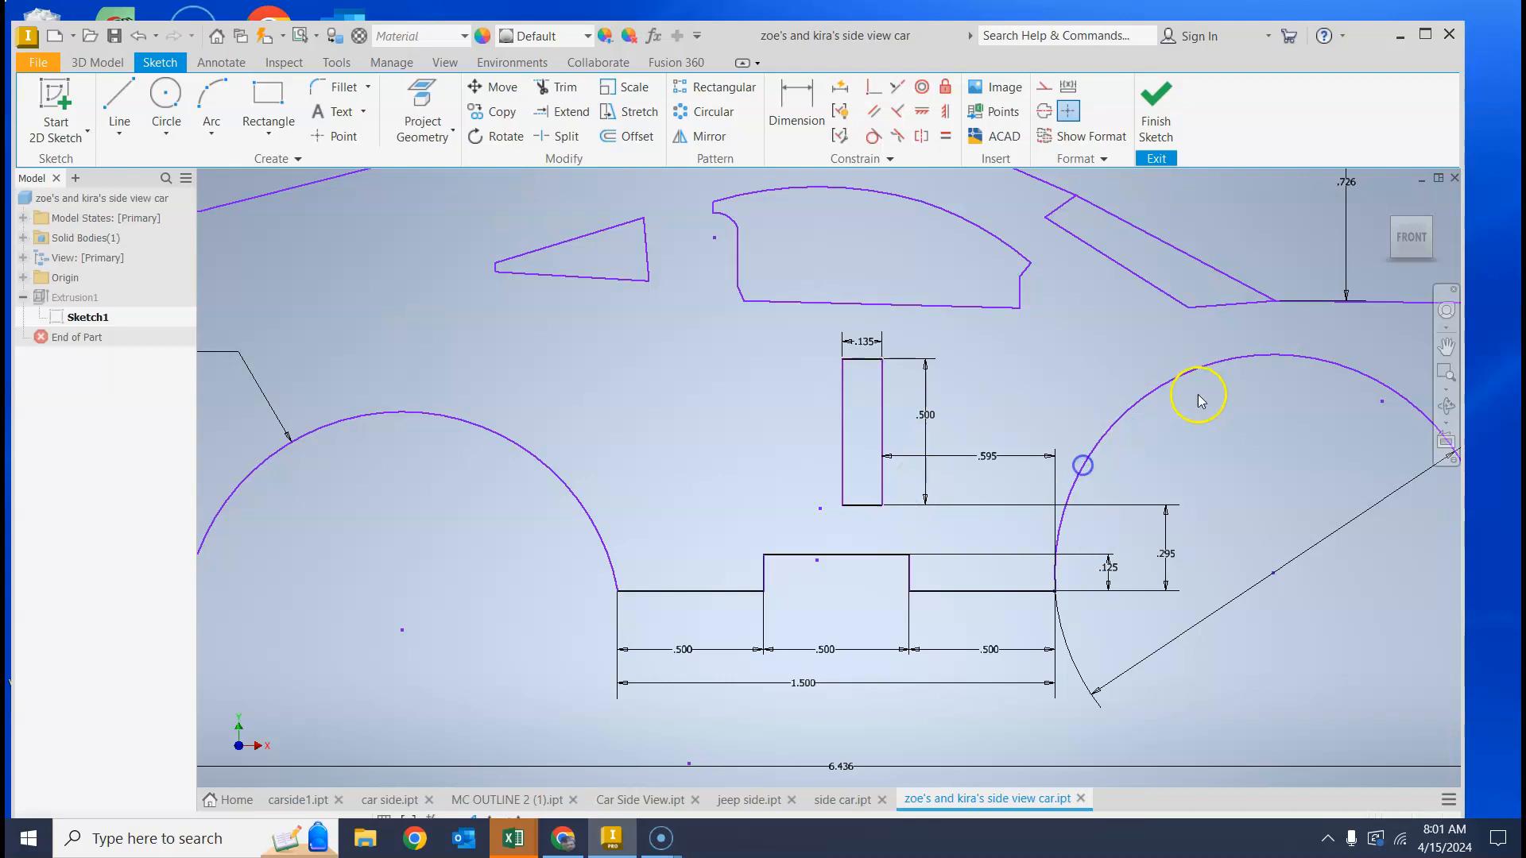
scroll(1192, 409, "down", 3)
mouse_move(1200, 451)
middle_mouse_down()
mouse_move(1185, 466)
mouse_move(1014, 480)
middle_mouse_up()
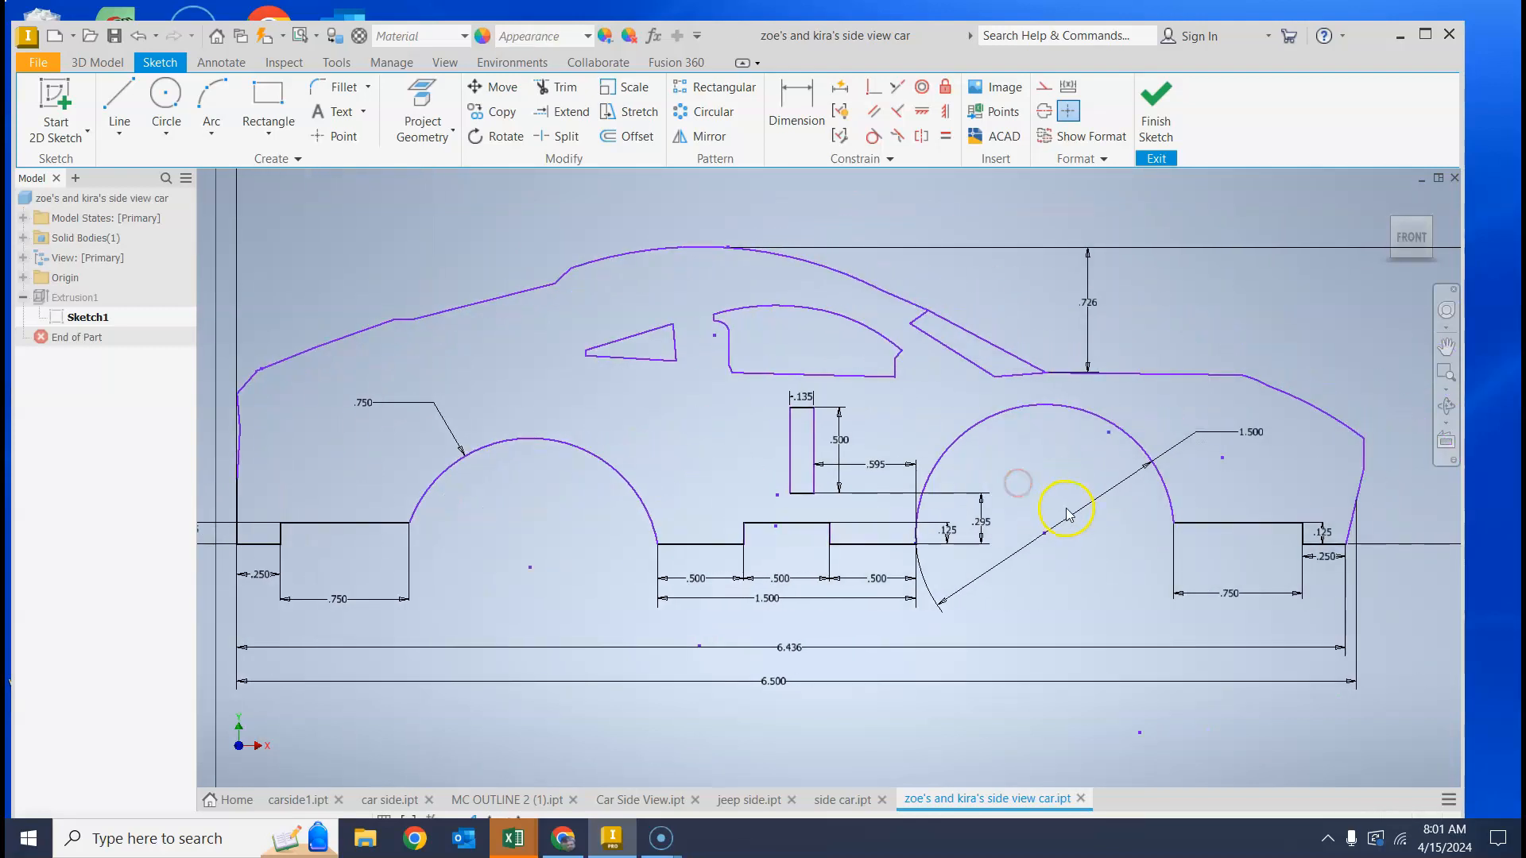